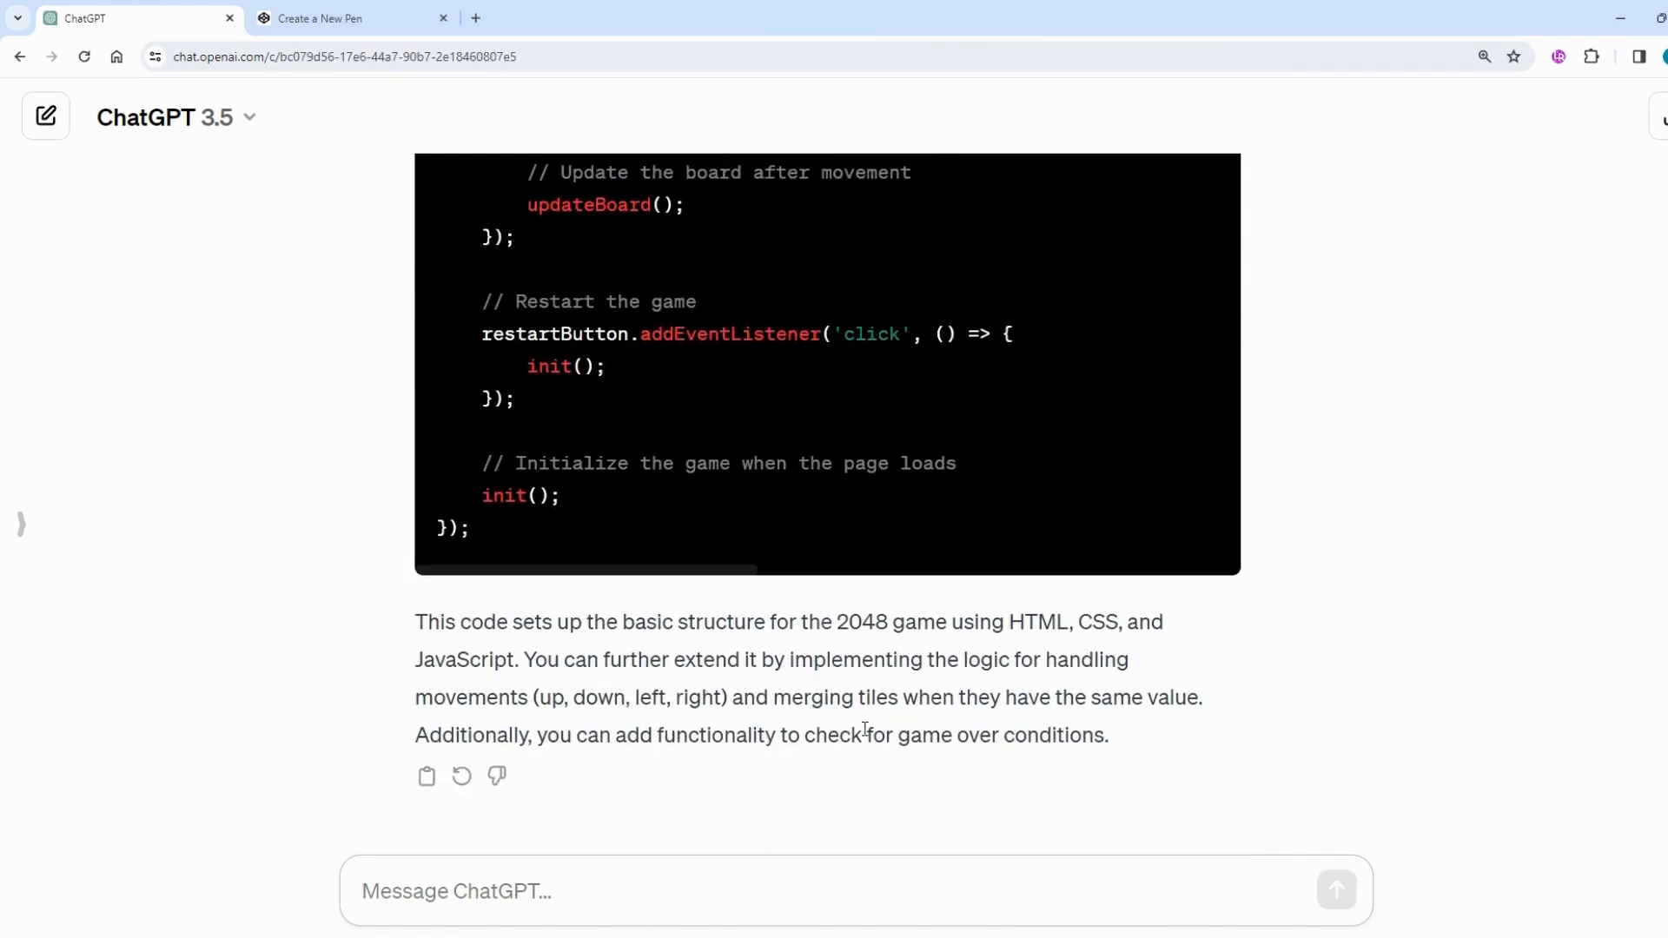
- Copy the generated HTML code of the 2048 game from ChatGPT and paste it into CodePen's HTML editor
{"action": "scroll", "coordinate": [764, 684], "scroll_direction": "up", "scroll_amount": 20}
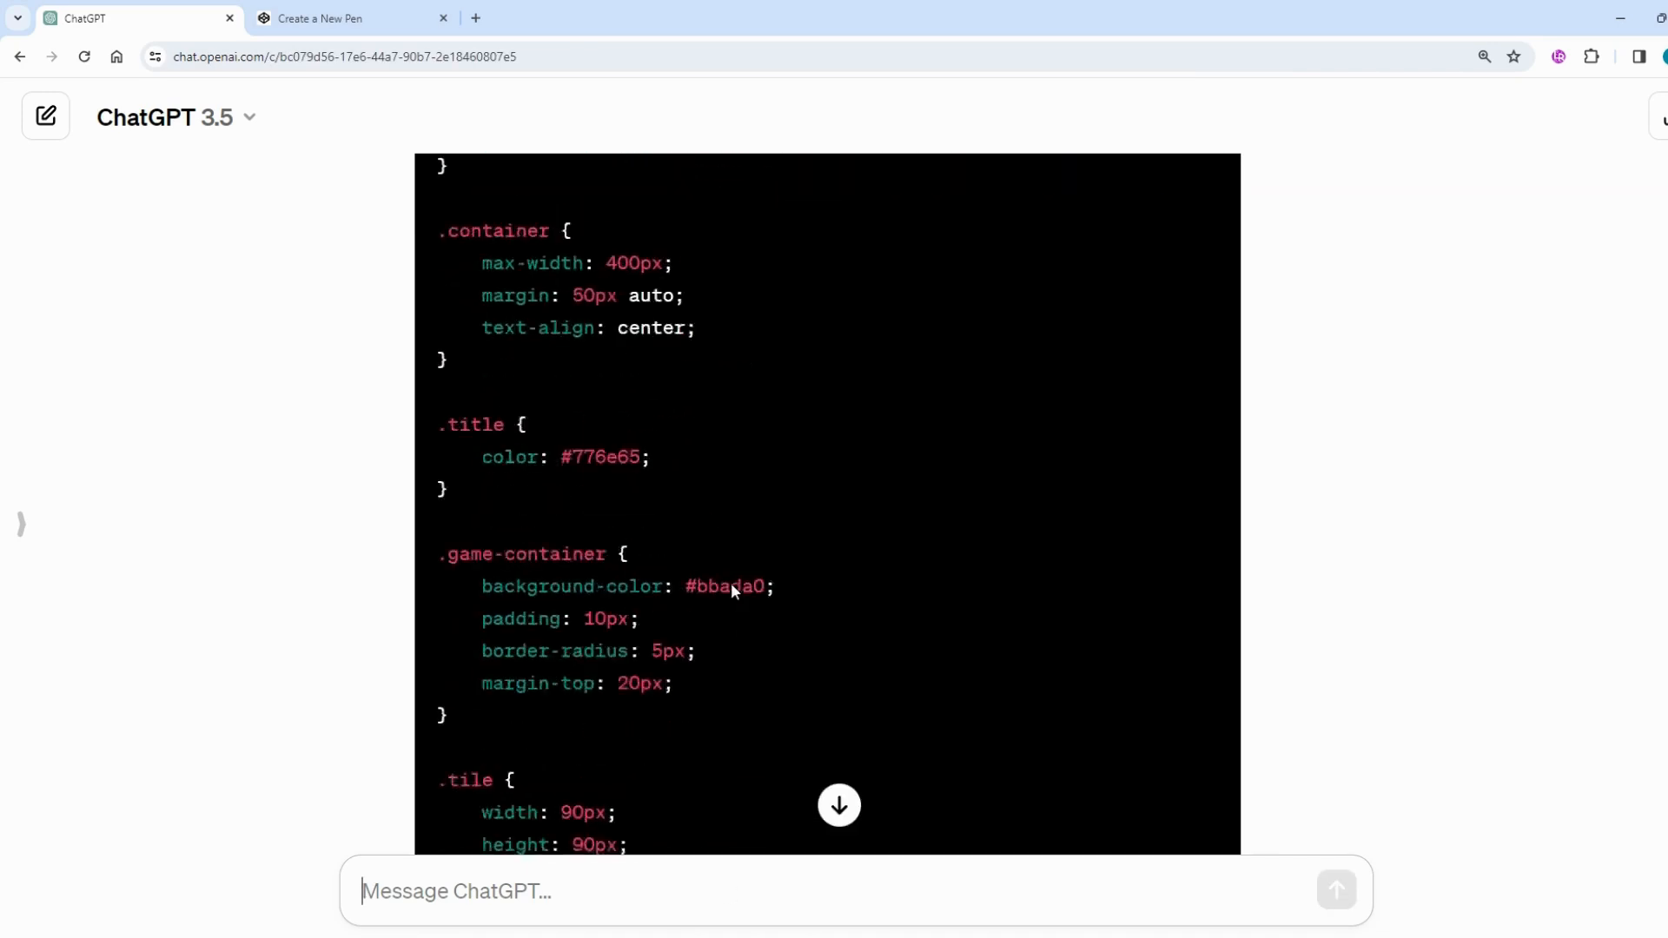
{"action": "scroll", "coordinate": [732, 586], "scroll_direction": "up", "scroll_amount": 15}
{"action": "scroll", "coordinate": [730, 577], "scroll_direction": "down", "scroll_amount": 6}
{"action": "scroll", "coordinate": [753, 460], "scroll_direction": "up", "scroll_amount": 1}
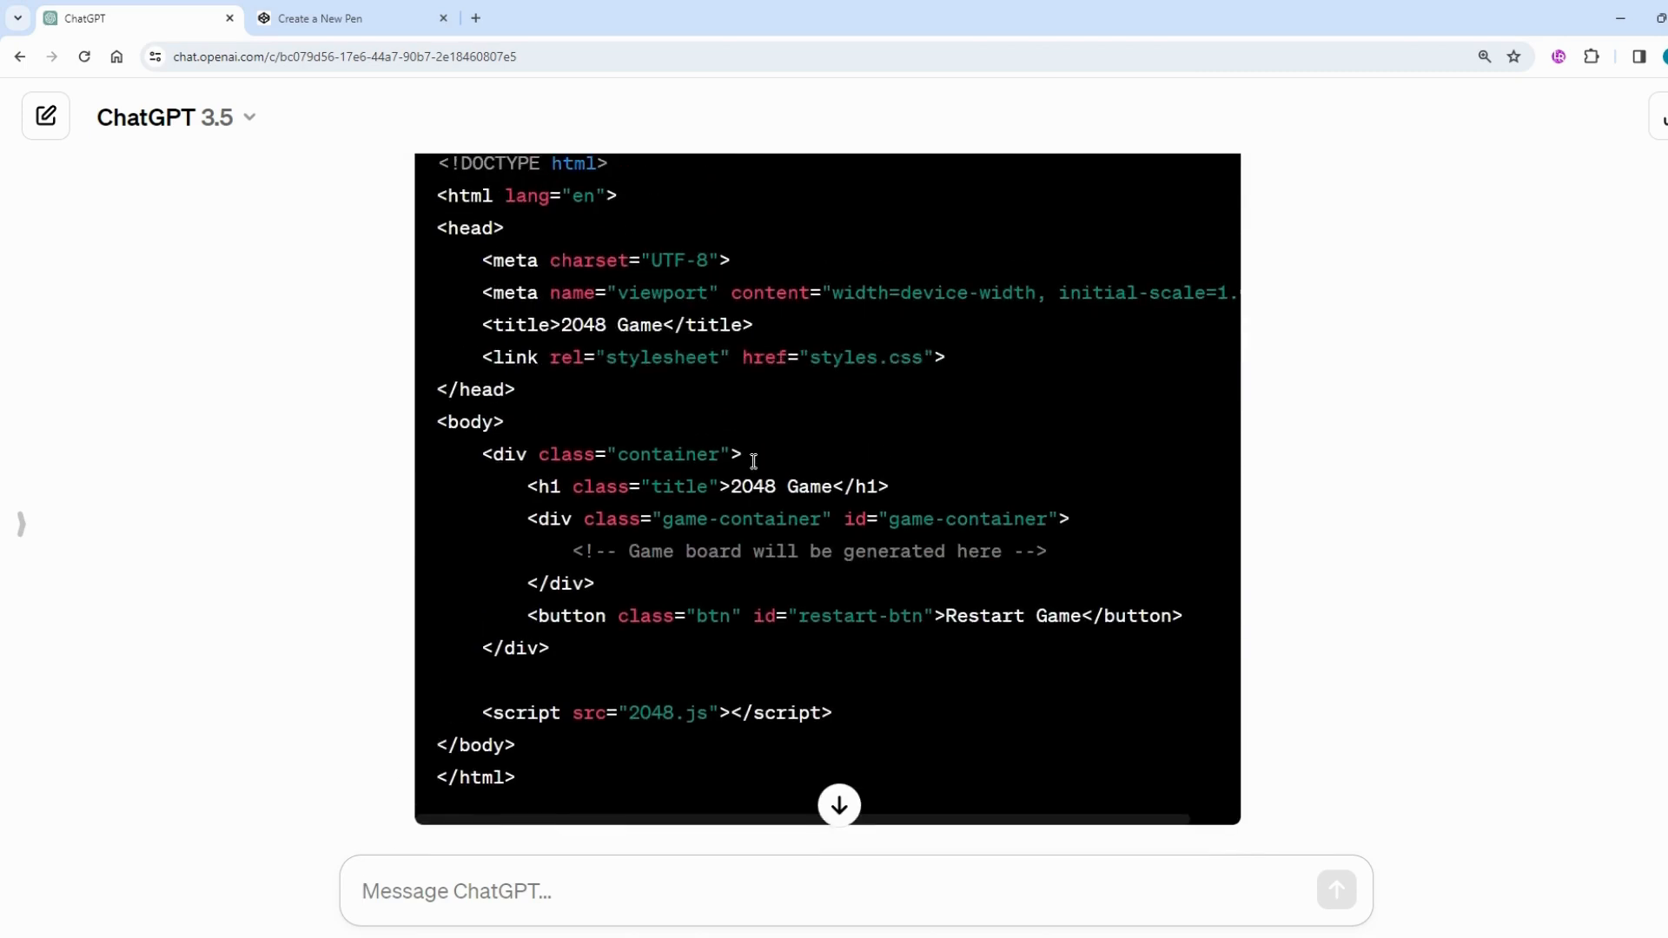
{"action": "scroll", "coordinate": [728, 383], "scroll_direction": "up", "scroll_amount": 1}
{"action": "left_click", "coordinate": [1174, 194]}
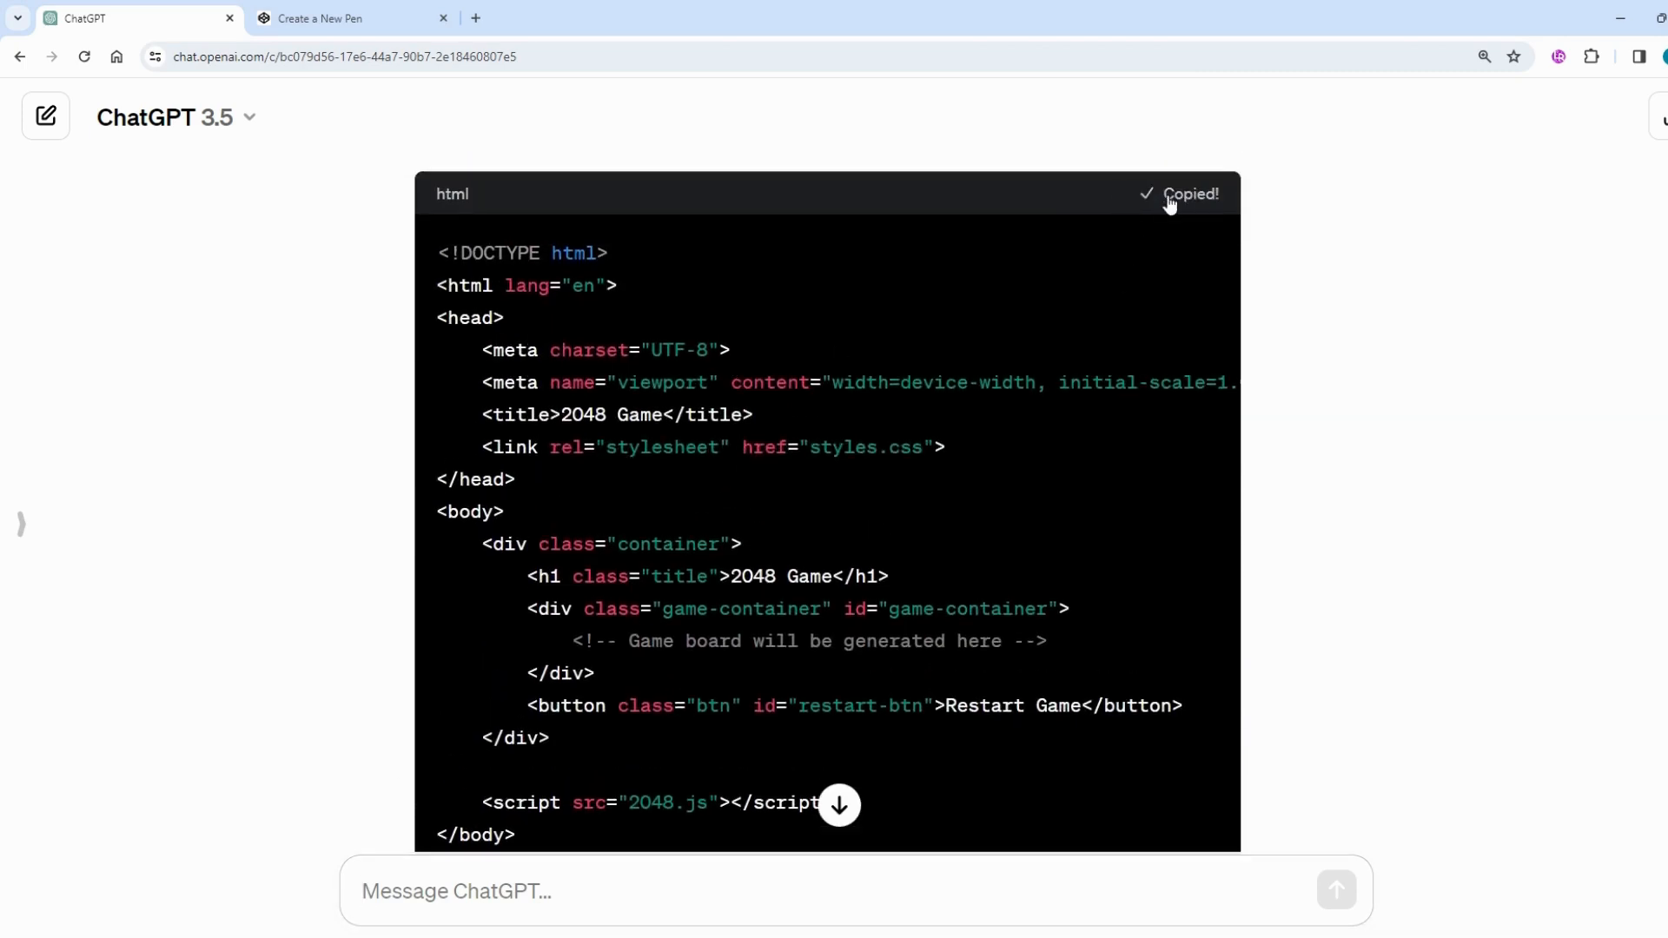
{"action": "left_click", "coordinate": [330, 14]}
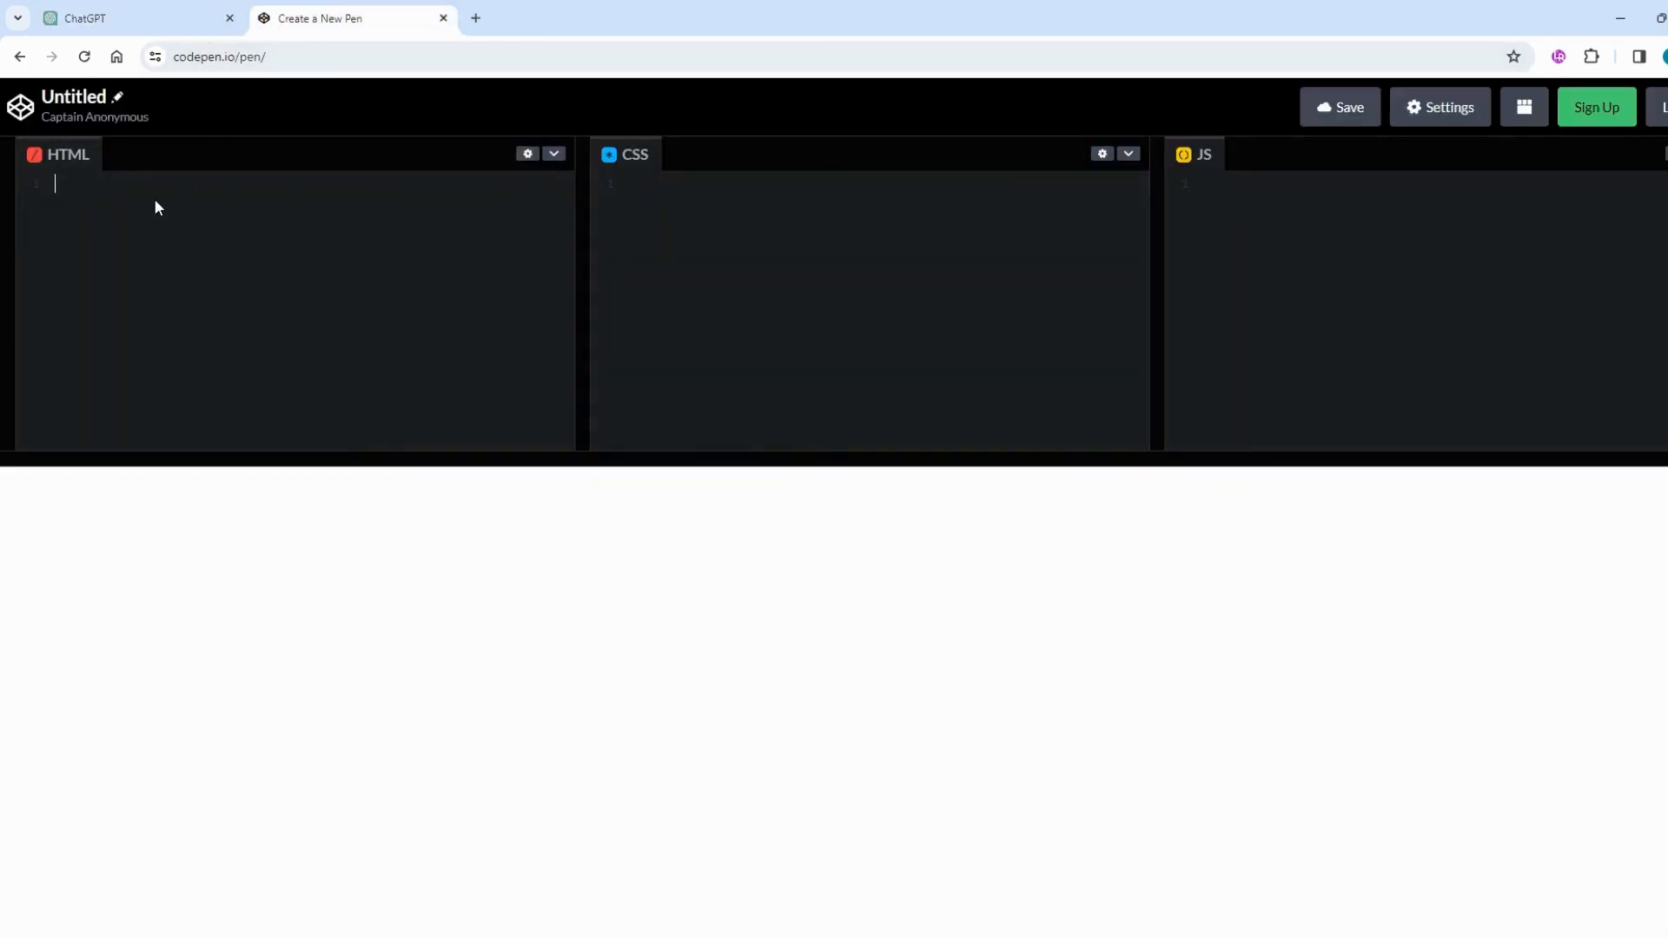
{"action": "key", "text": "ctrl+v"}
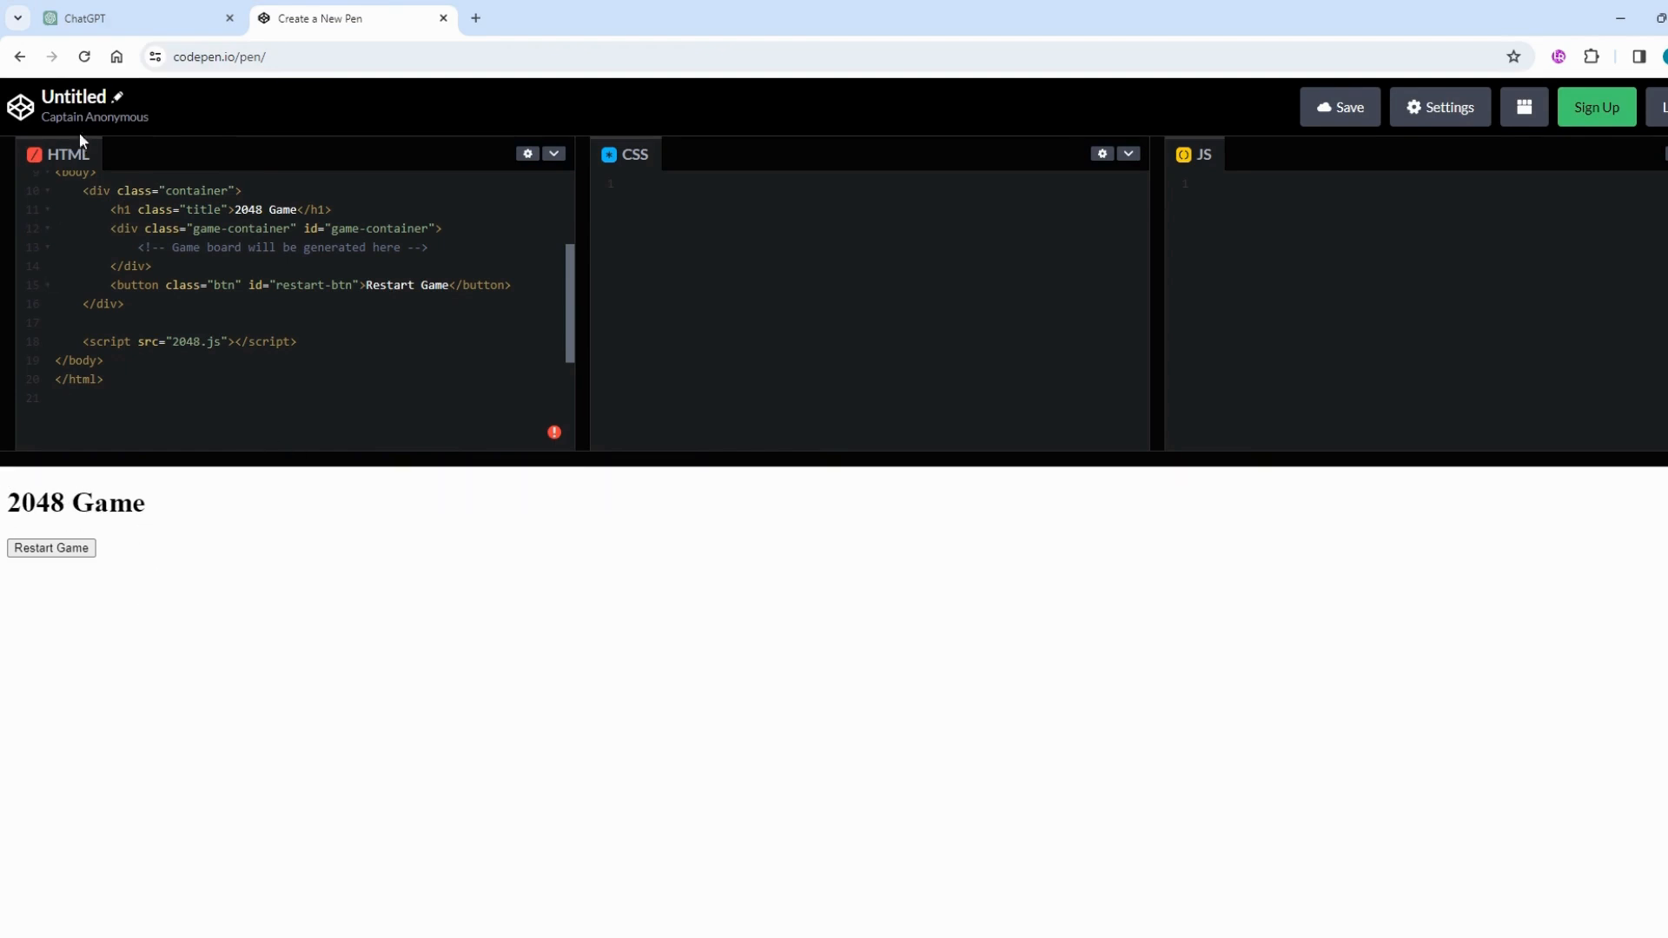
- Copy the generated styles.css code from ChatGPT and paste it into CodePen's CSS editor
{"action": "left_click", "coordinate": [139, 24]}
{"action": "scroll", "coordinate": [749, 455], "scroll_direction": "down", "scroll_amount": 5}
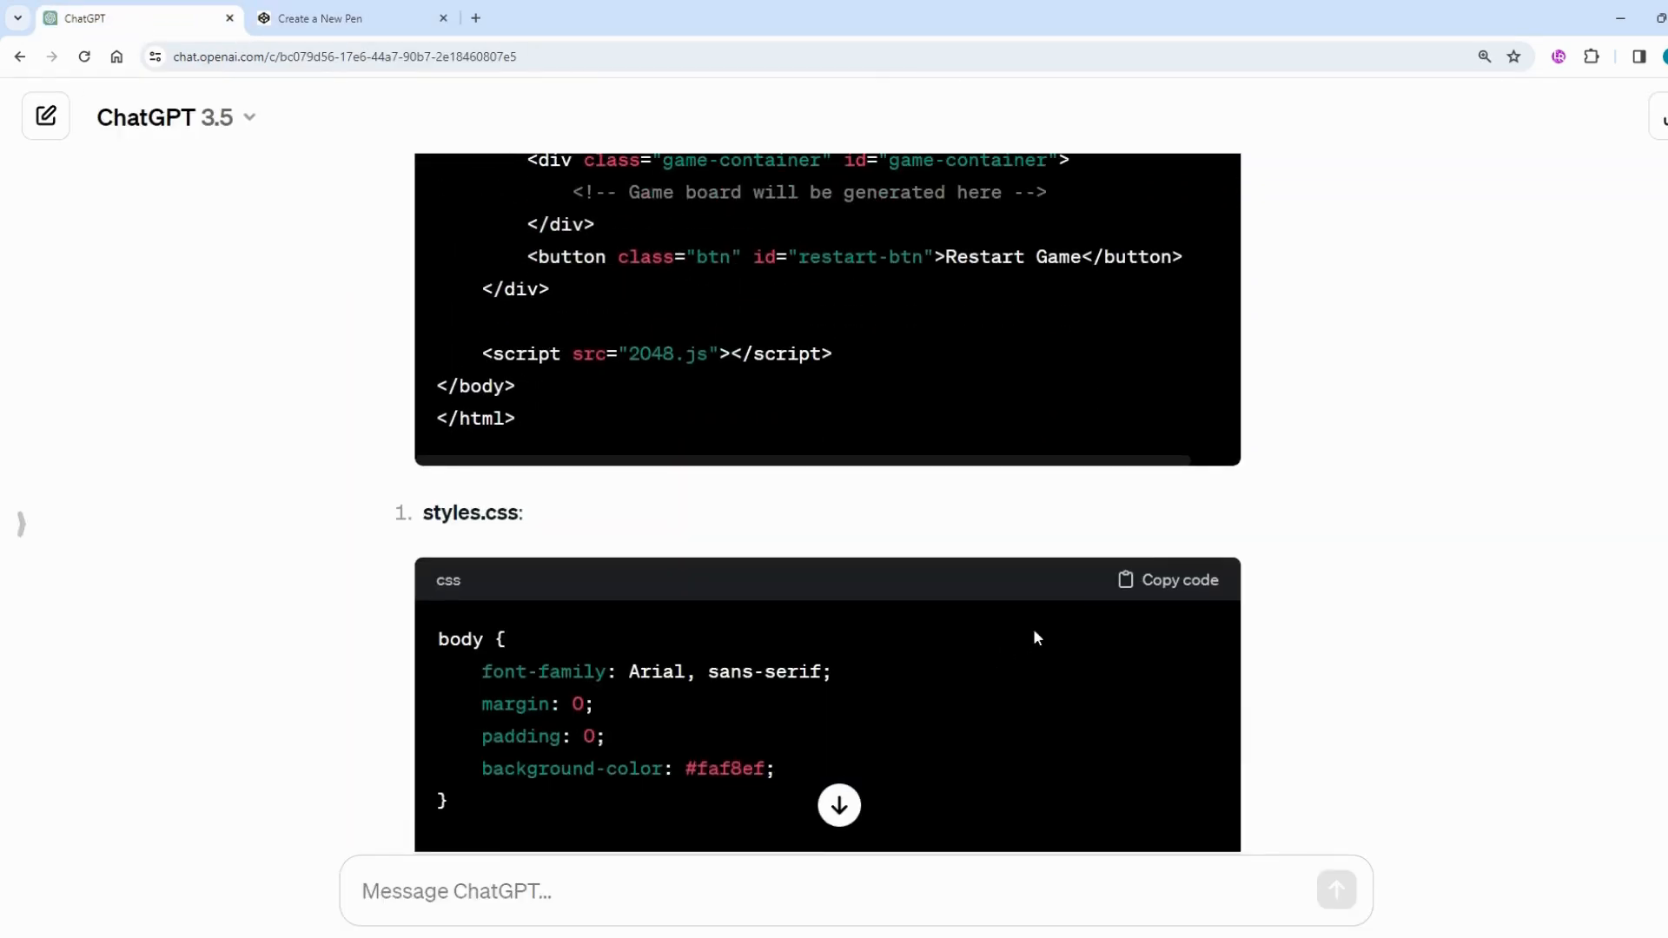
{"action": "left_click", "coordinate": [1169, 594]}
{"action": "left_click", "coordinate": [316, 21]}
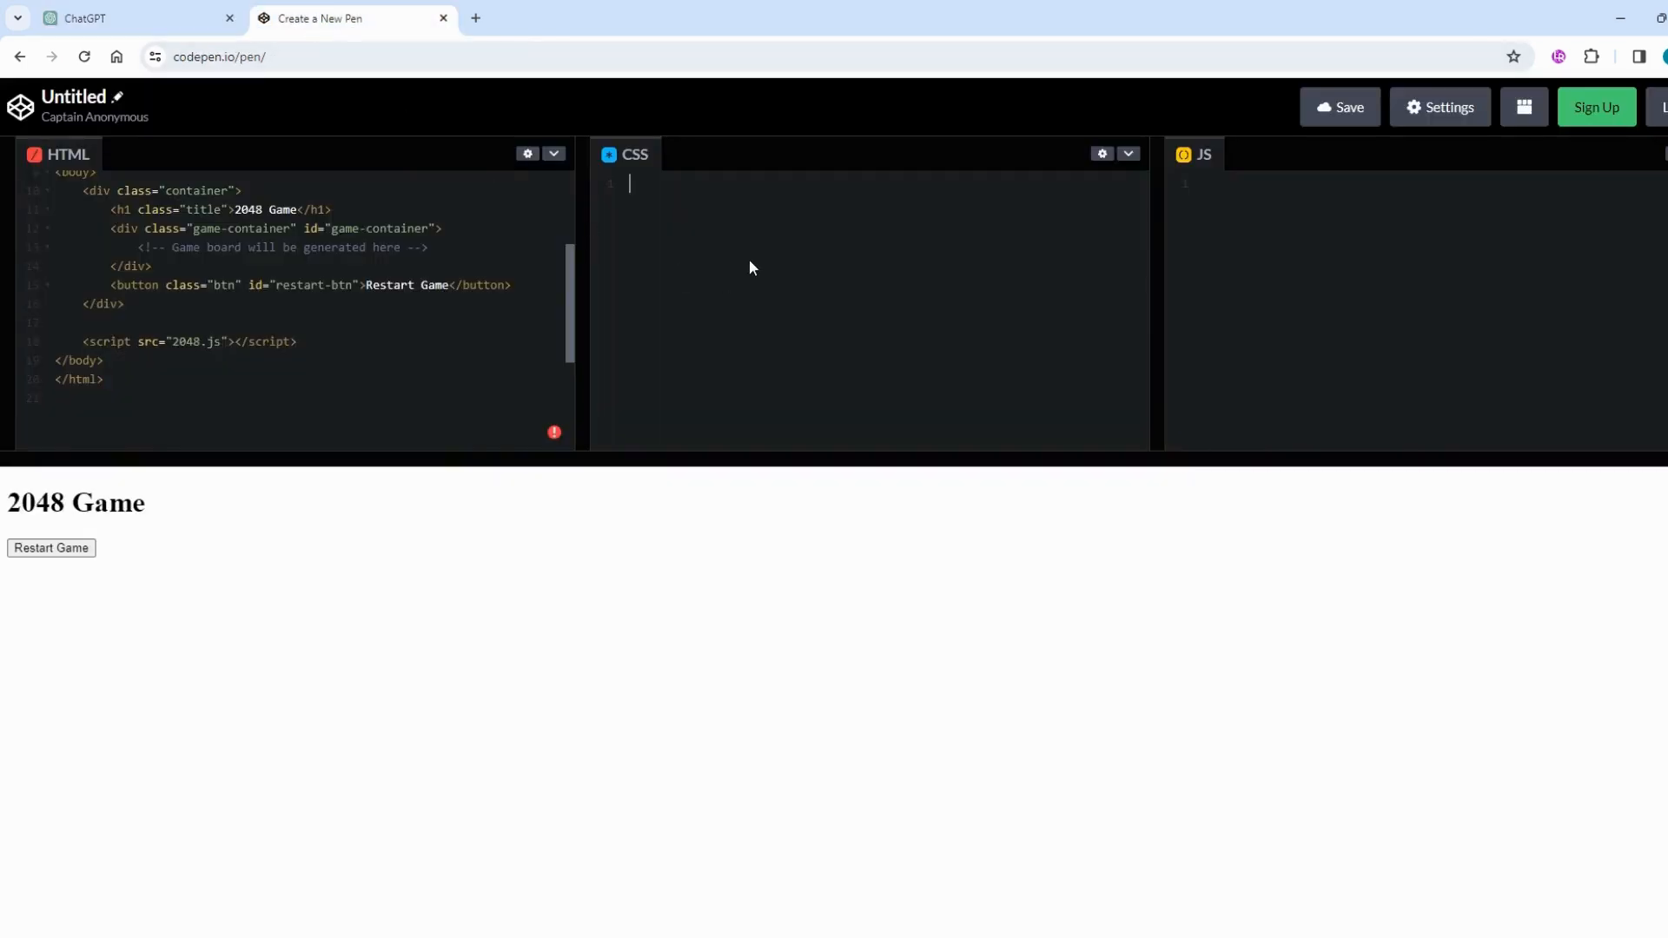
{"action": "key", "text": "ctrl+v"}
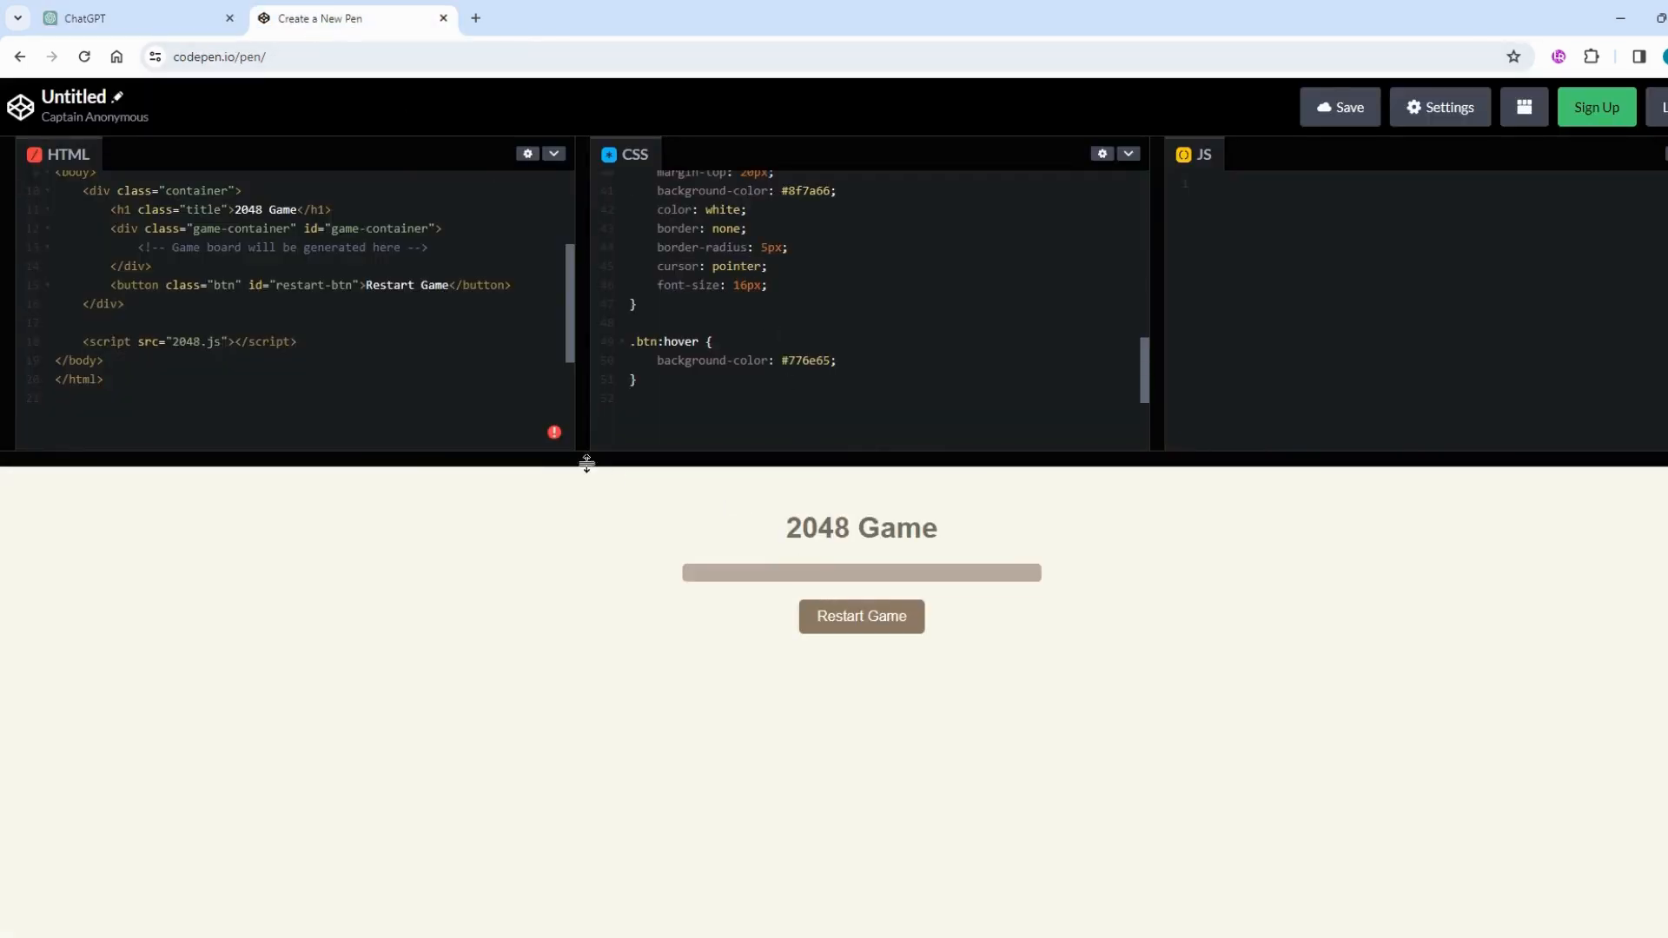
- Review the generated JavaScript in ChatGPT and send the prompt "Implement the complete logic of JavaScript"
{"action": "left_click", "coordinate": [139, 18]}
{"action": "scroll", "coordinate": [938, 539], "scroll_direction": "down", "scroll_amount": 7}
{"action": "scroll", "coordinate": [973, 579], "scroll_direction": "down", "scroll_amount": 15}
{"action": "scroll", "coordinate": [626, 530], "scroll_direction": "down", "scroll_amount": 7}
{"action": "scroll", "coordinate": [651, 558], "scroll_direction": "down", "scroll_amount": 10}
{"action": "scroll", "coordinate": [652, 539], "scroll_direction": "down", "scroll_amount": 1}
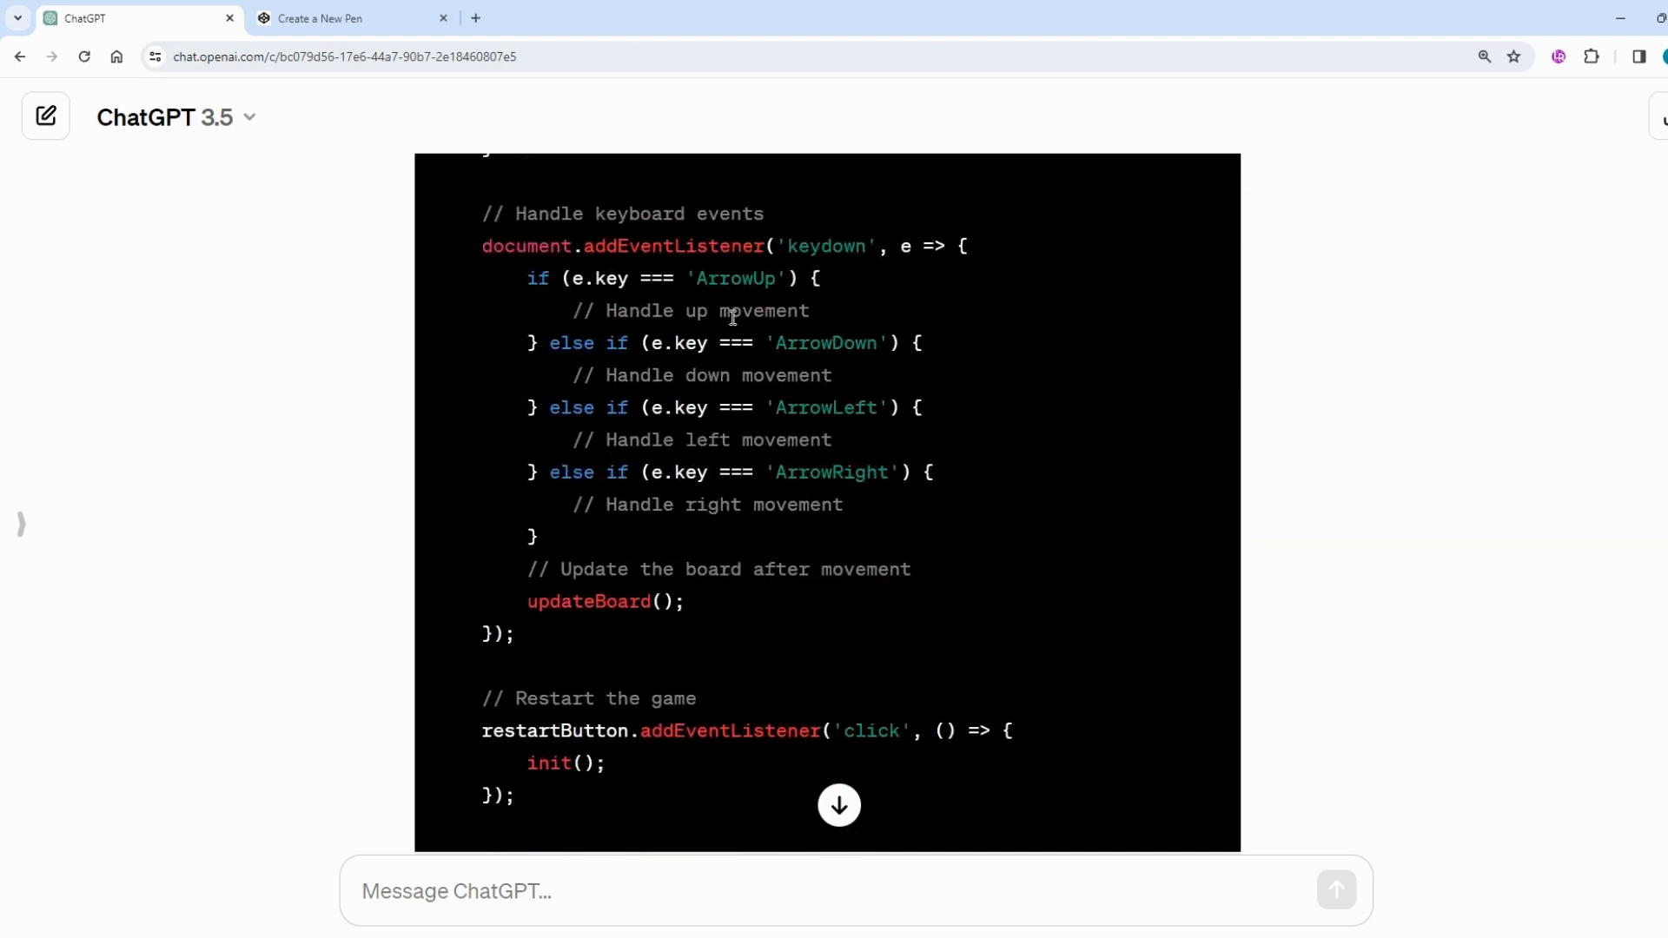
{"action": "scroll", "coordinate": [704, 541], "scroll_direction": "down", "scroll_amount": 3}
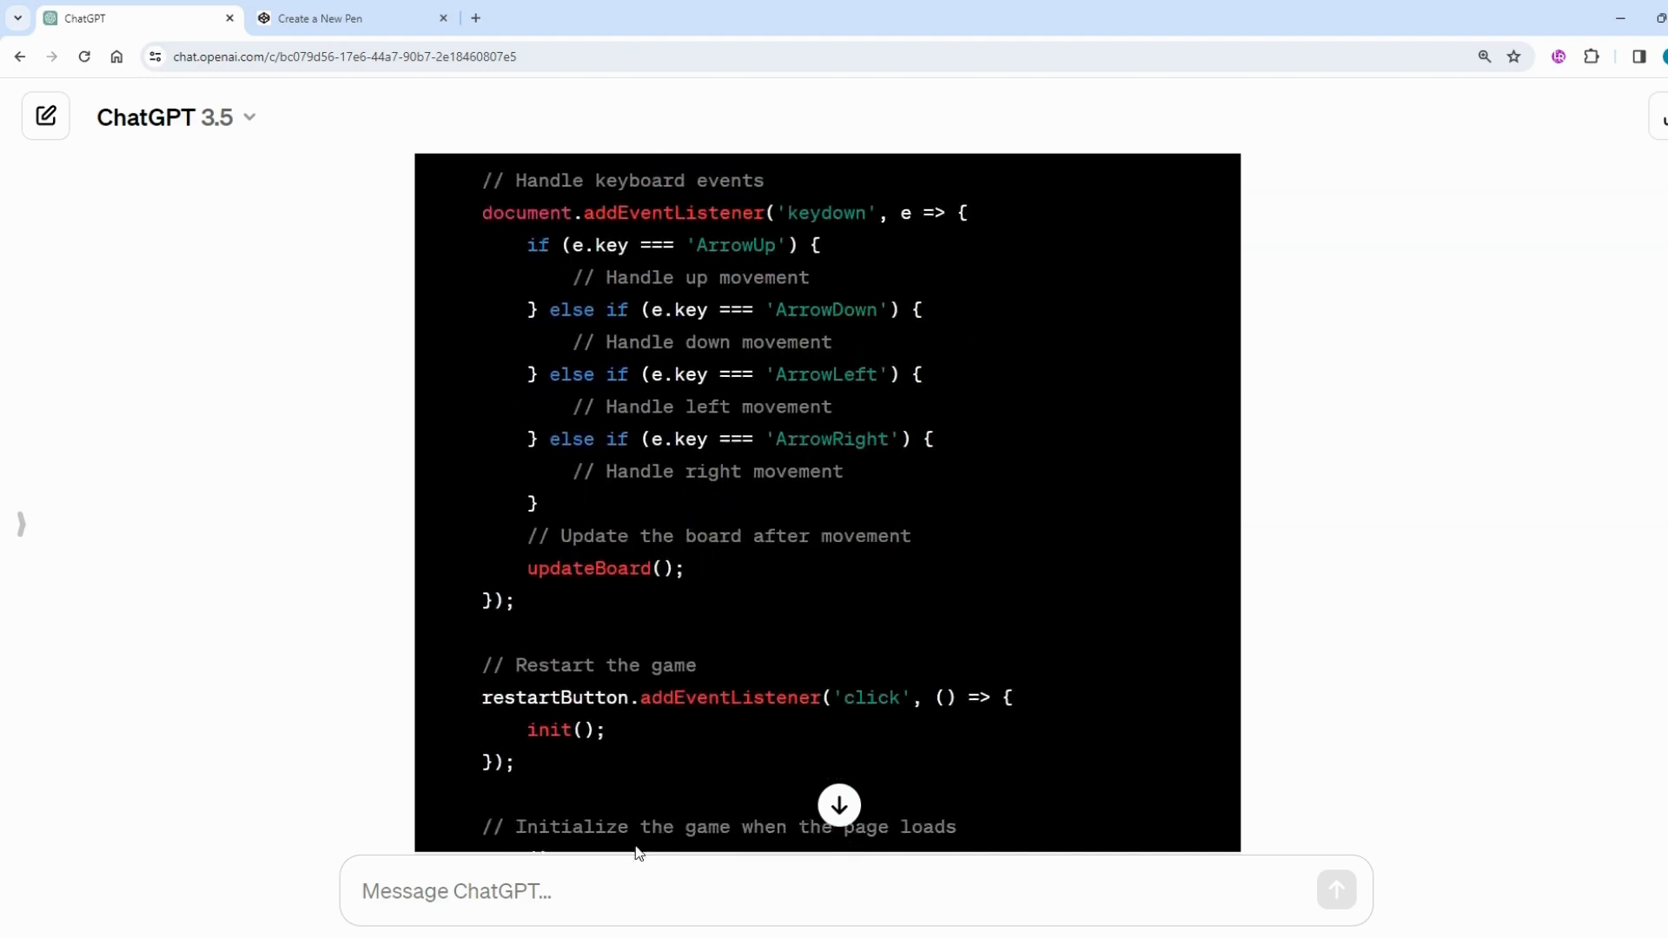
{"action": "left_click", "coordinate": [622, 881]}
{"action": "type", "text": "Impl"}
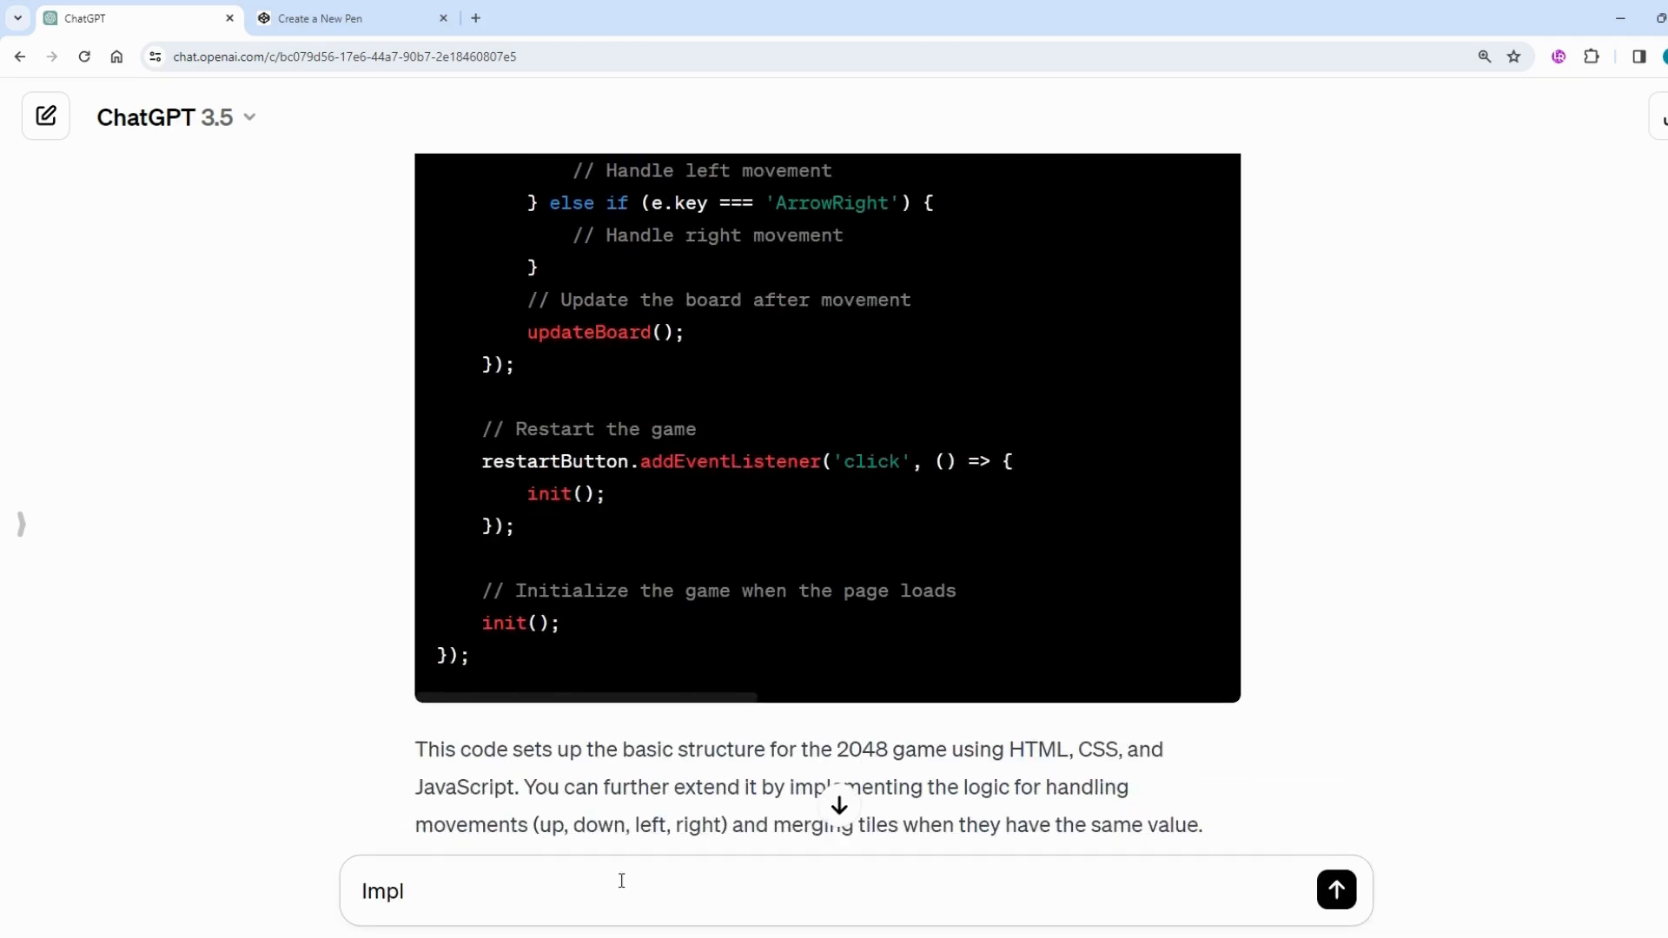
{"action": "type", "text": "ement the complete lo"}
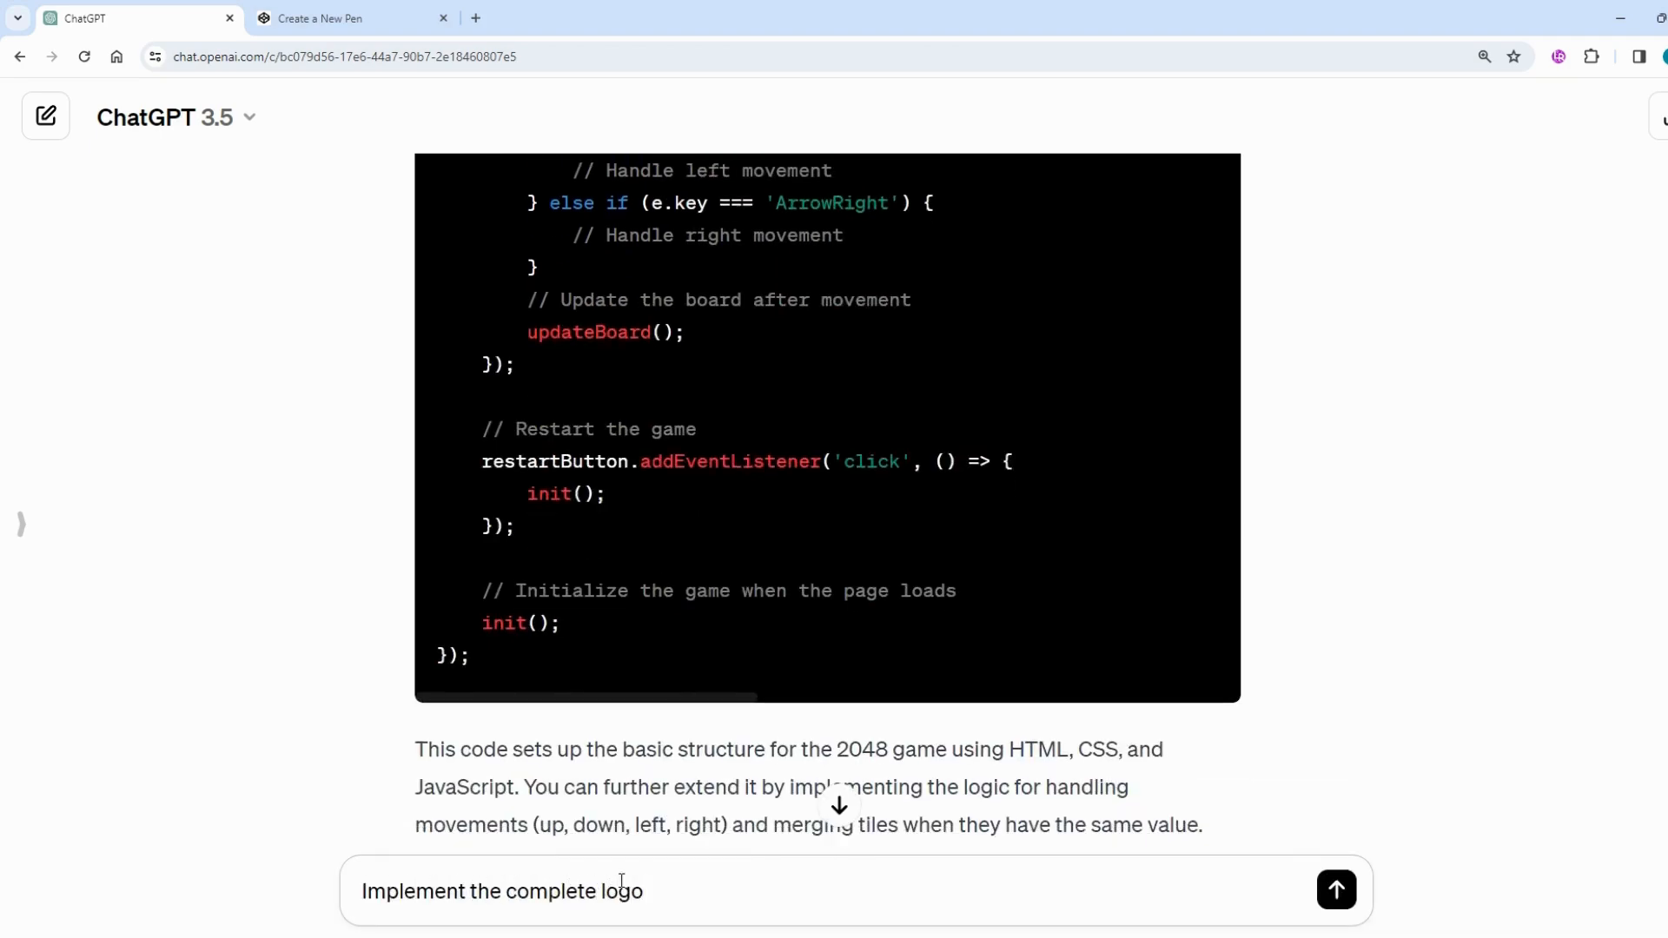
{"action": "type", "text": "gic of JavaScript"}
{"action": "key", "text": "Return"}
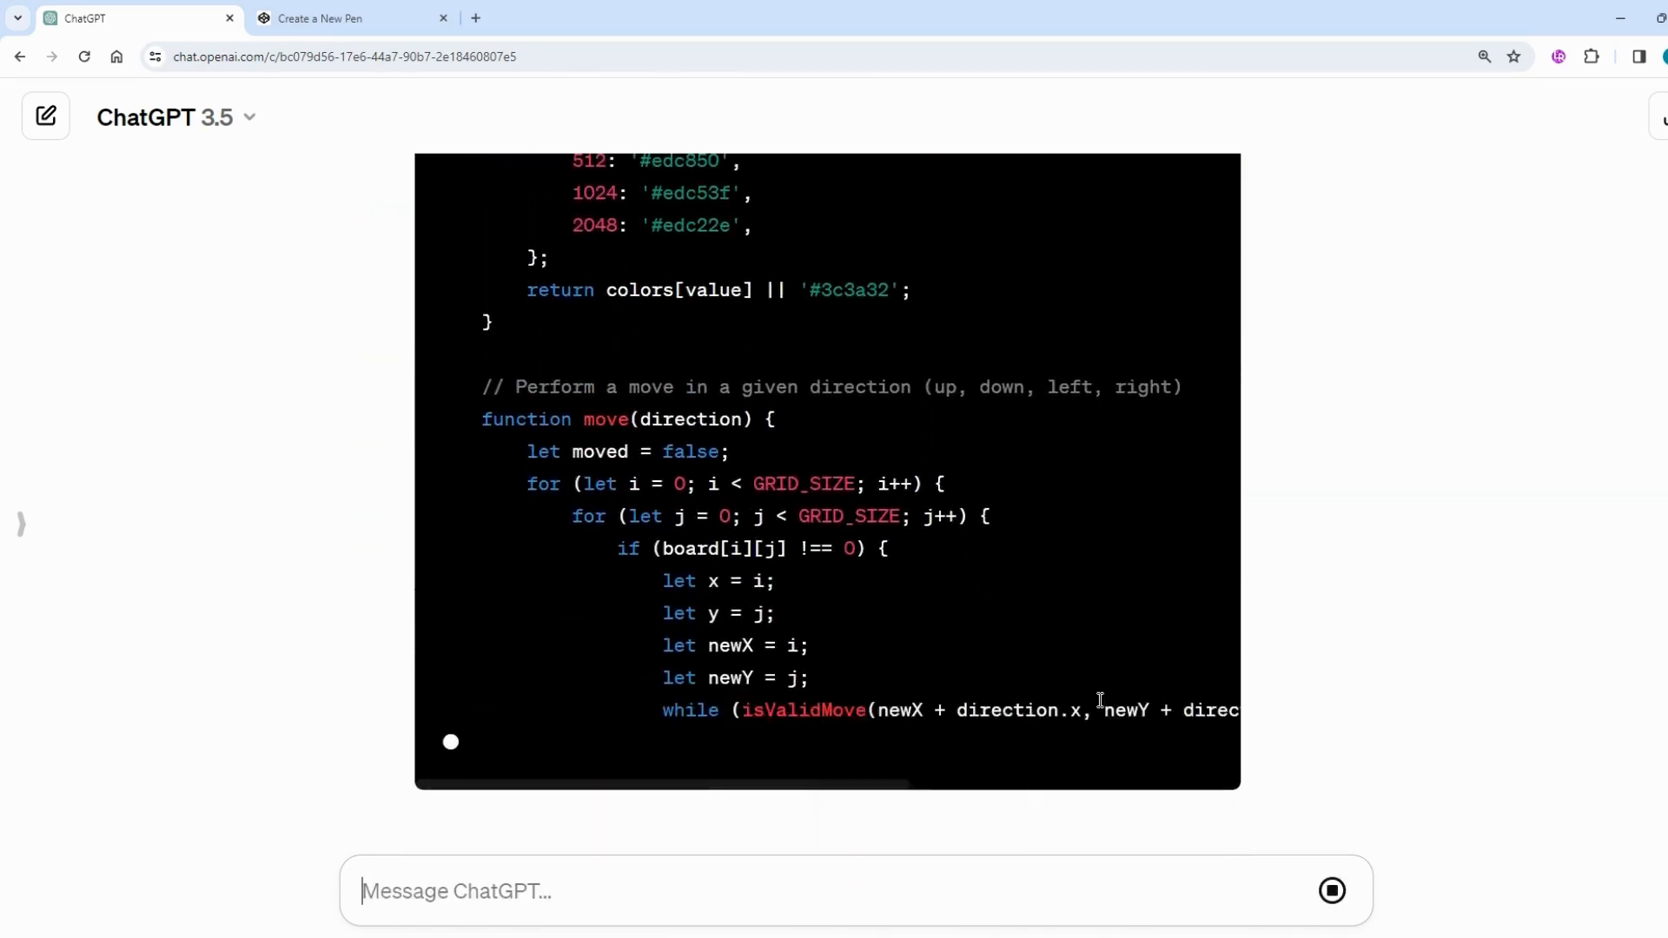
- Copy the complete JavaScript code from ChatGPT's new reply and paste it into CodePen's JS editor
{"action": "scroll", "coordinate": [1098, 698], "scroll_direction": "up", "scroll_amount": 15}
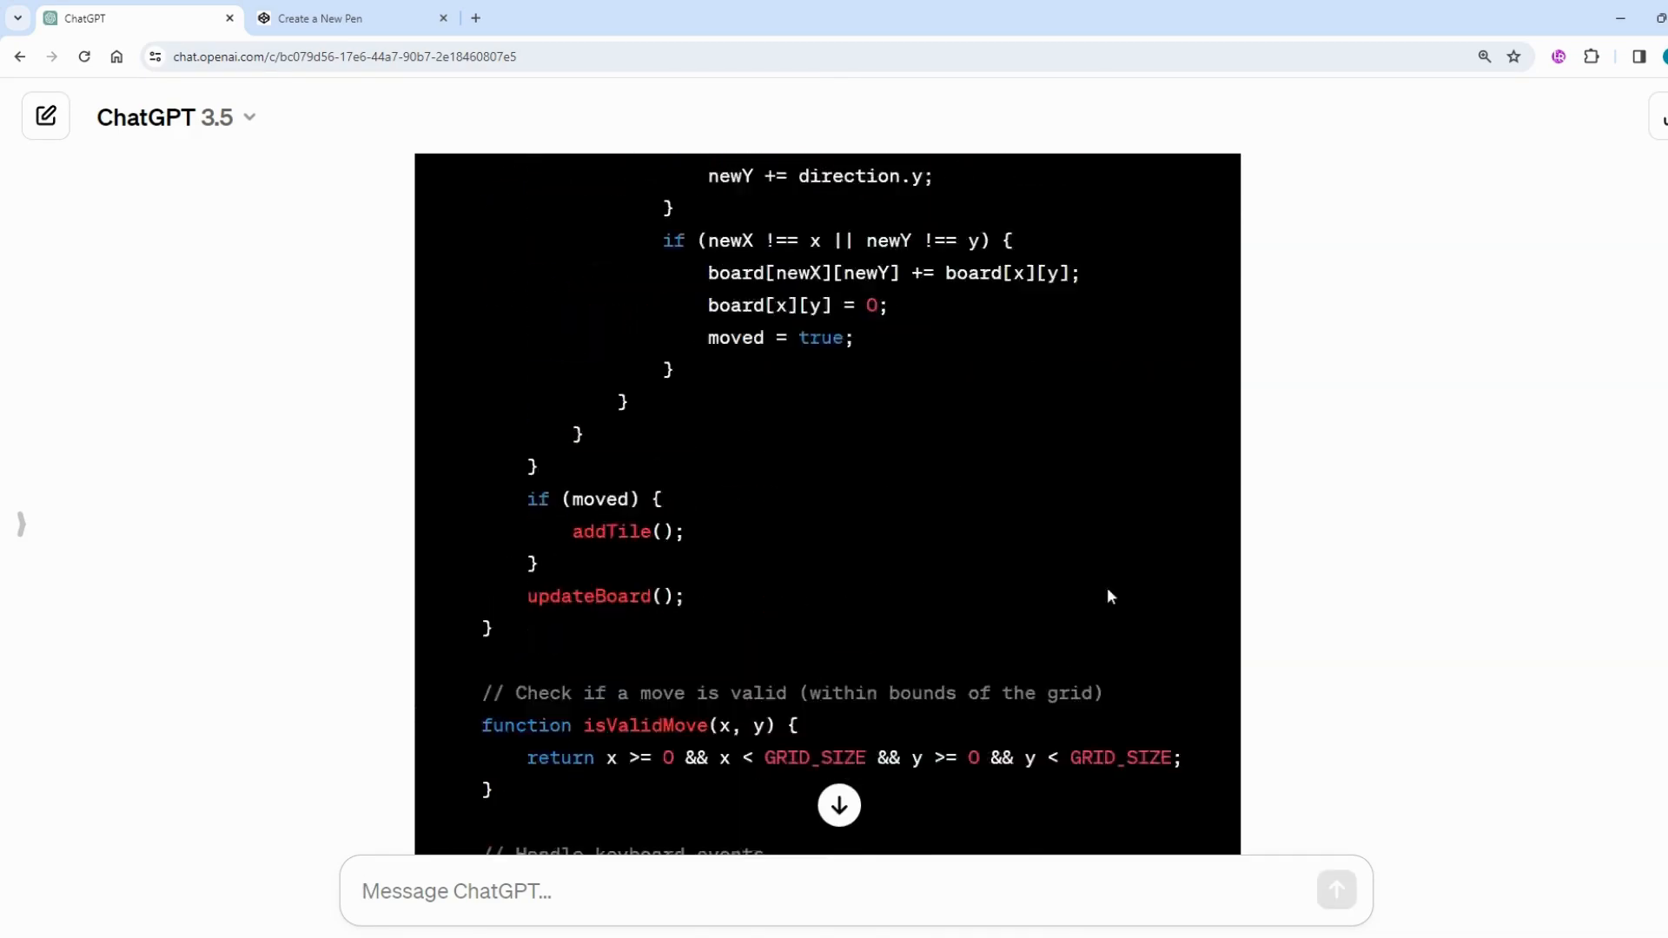
{"action": "left_click", "coordinate": [1181, 692]}
{"action": "left_click", "coordinate": [337, 18]}
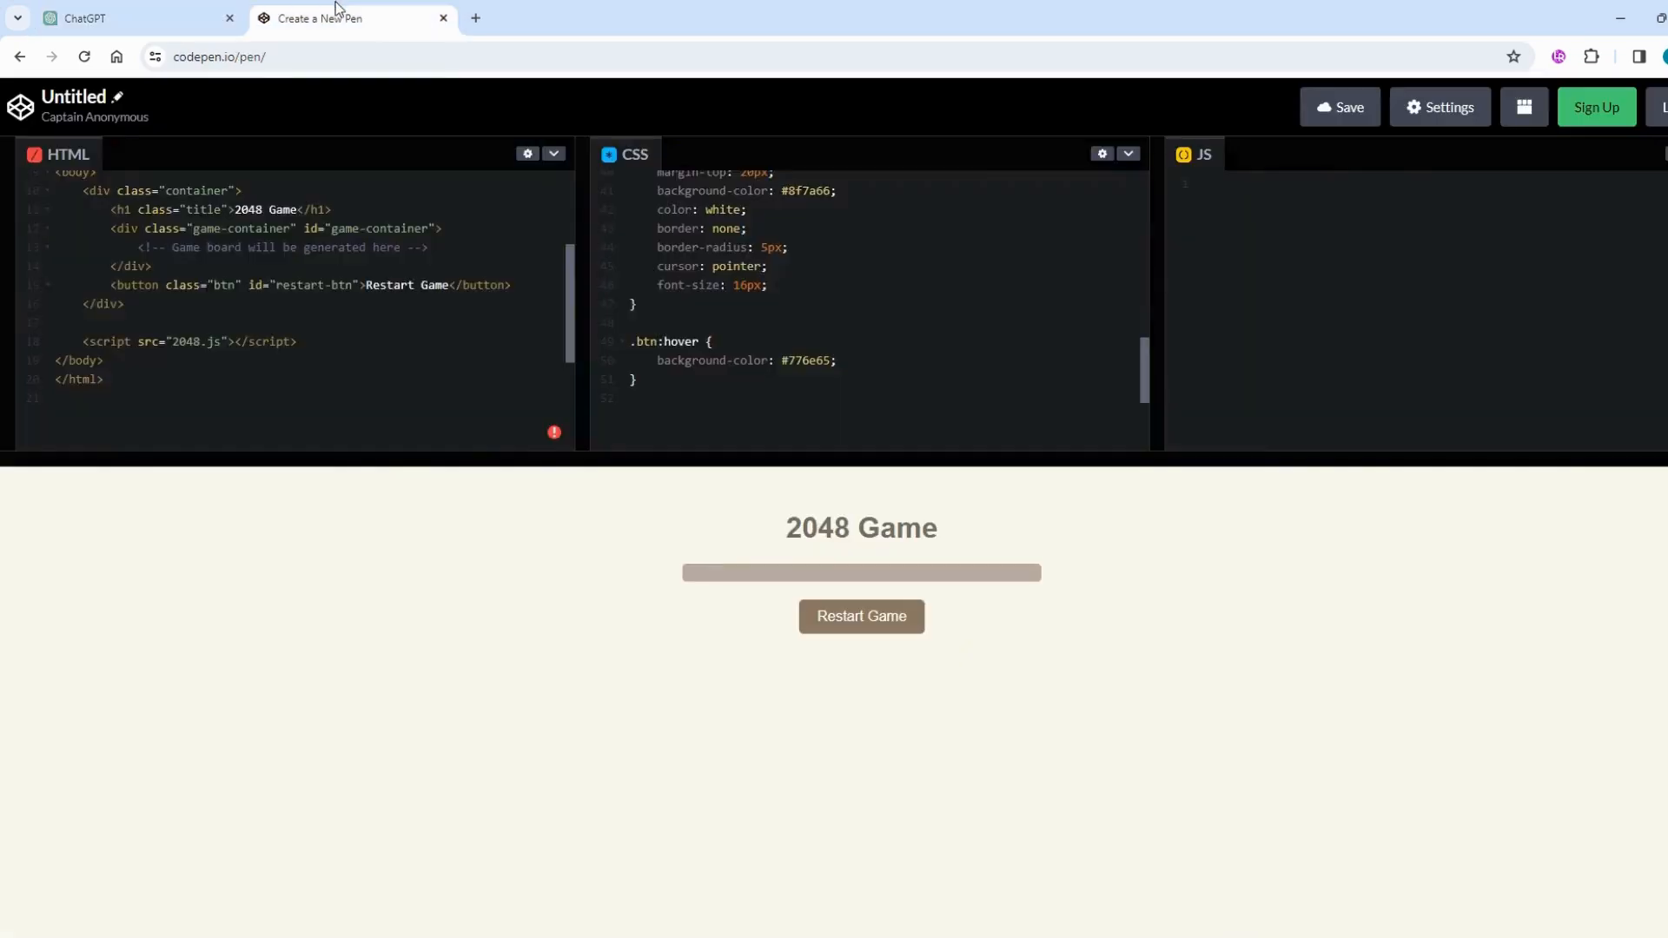
{"action": "key", "text": "ctrl+v"}
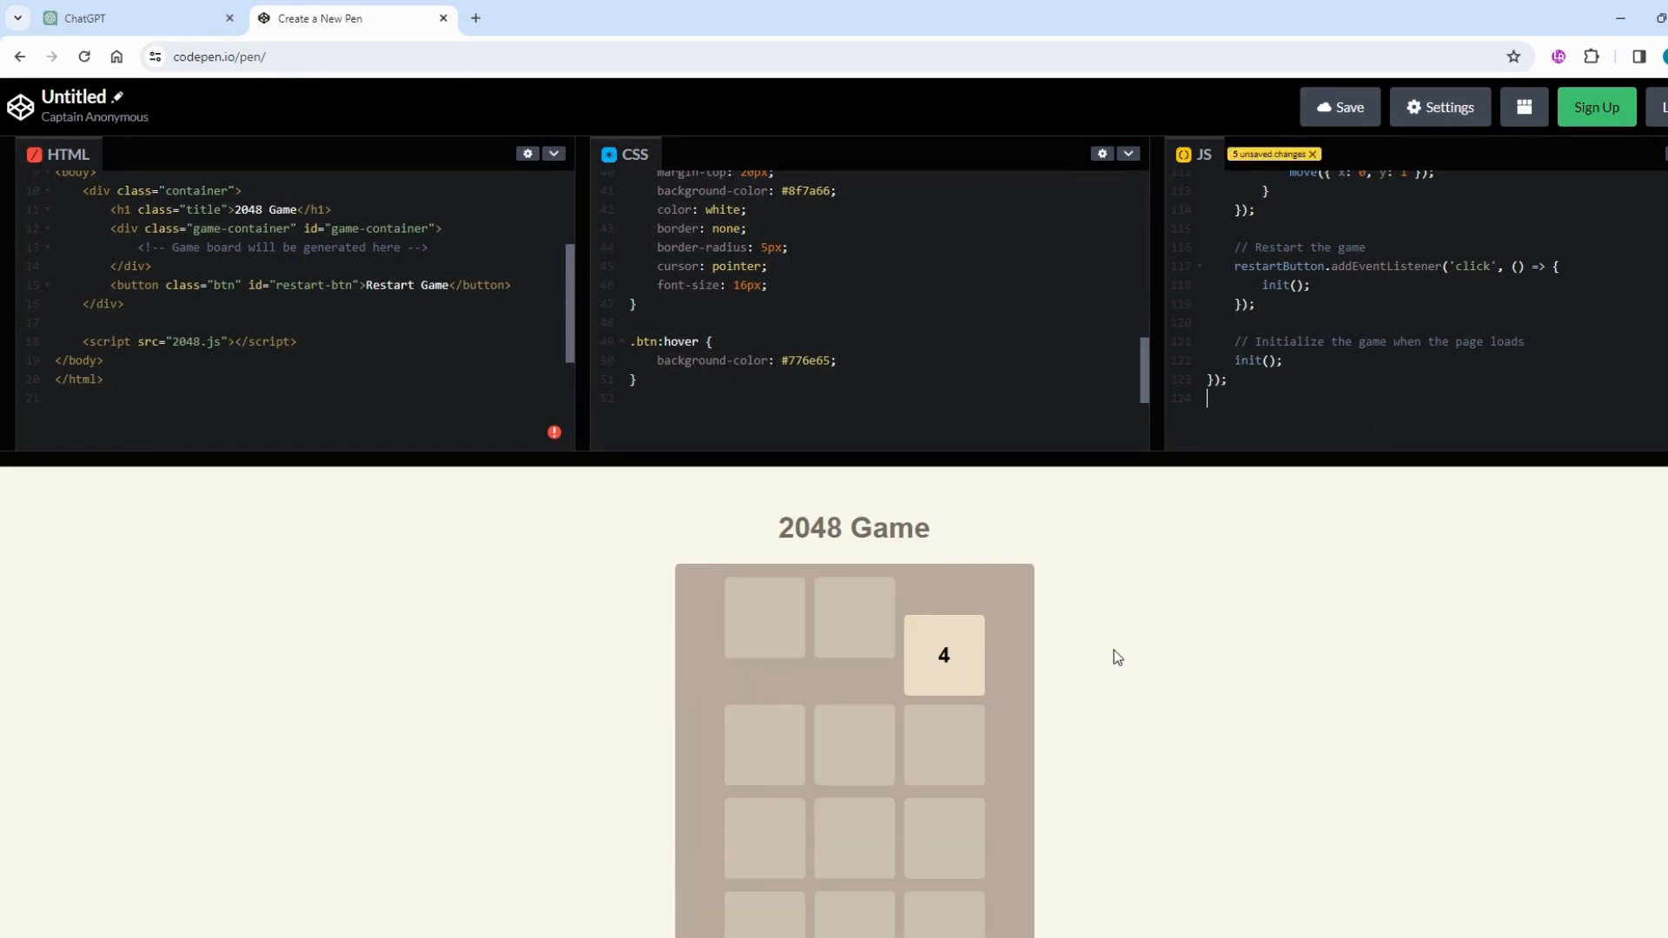
- Check the board layout in the preview and send ChatGPT the prompt "Tiles are not properly aligned"
{"action": "scroll", "coordinate": [1116, 656], "scroll_direction": "down", "scroll_amount": 4}
{"action": "scroll", "coordinate": [1007, 693], "scroll_direction": "up", "scroll_amount": 4}
{"action": "left_click", "coordinate": [79, 19]}
{"action": "scroll", "coordinate": [782, 651], "scroll_direction": "down", "scroll_amount": 10}
{"action": "left_click", "coordinate": [754, 877]}
{"action": "type", "text": "Tiles are n"}
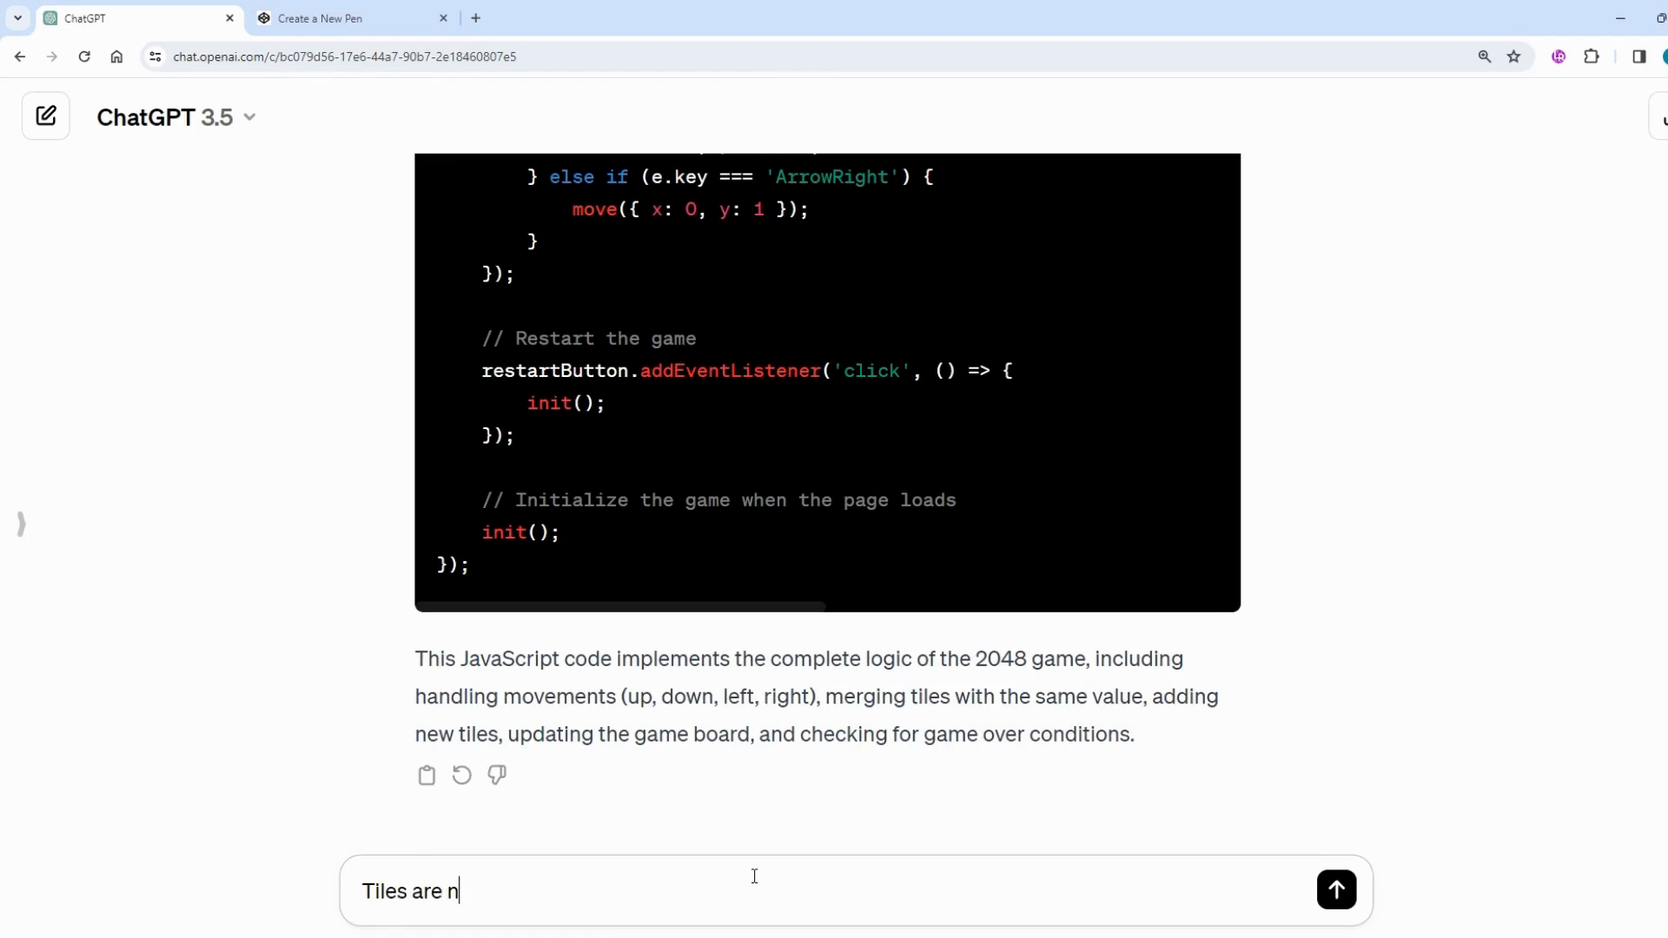
{"action": "type", "text": "ot properly aligned"}
{"action": "key", "text": "Return"}
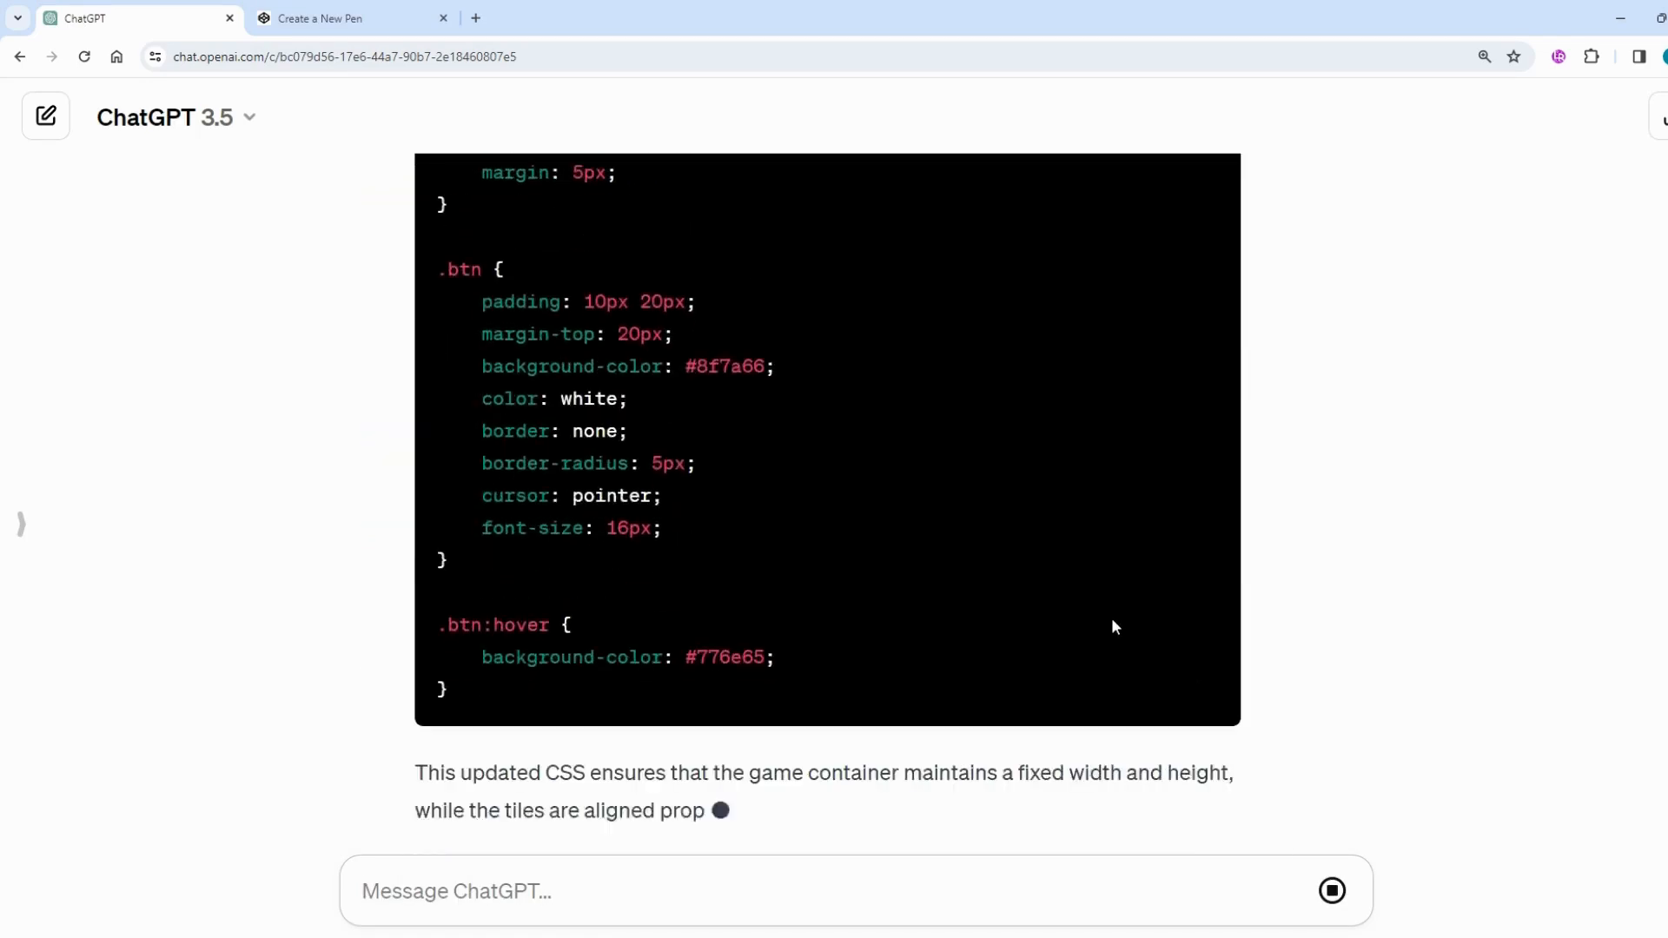
- Copy the modified styles.css code from ChatGPT and replace all of the CSS in CodePen with it
{"action": "scroll", "coordinate": [1148, 473], "scroll_direction": "up", "scroll_amount": 12}
{"action": "scroll", "coordinate": [1148, 479], "scroll_direction": "up", "scroll_amount": 5}
{"action": "left_click", "coordinate": [1175, 710]}
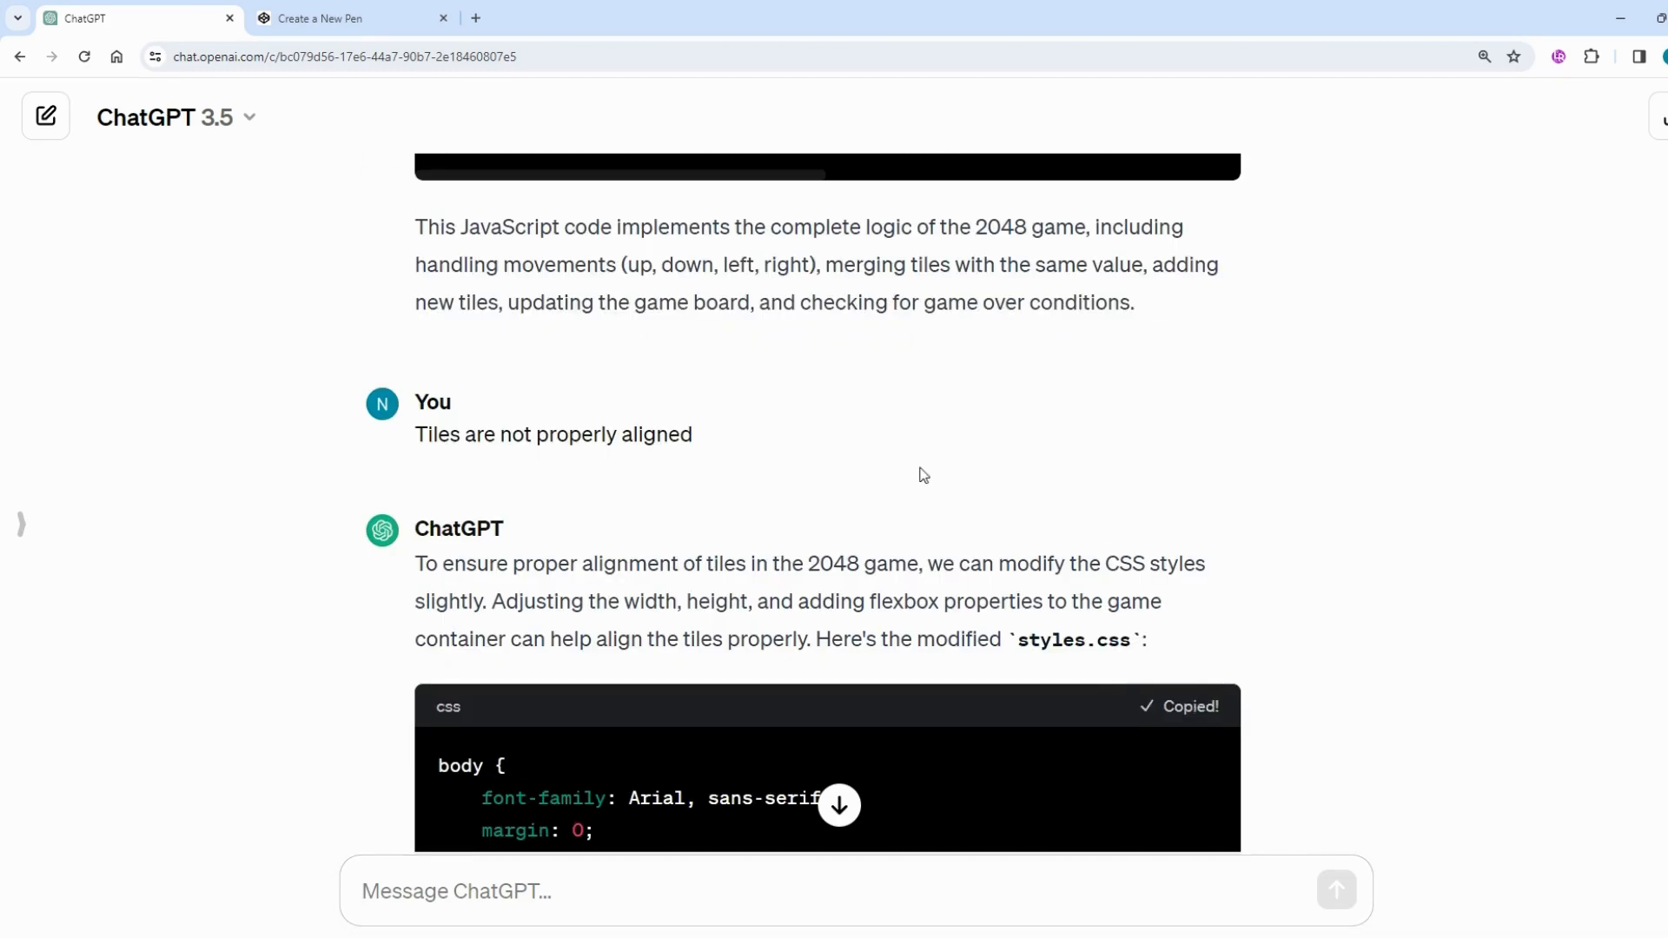
{"action": "left_click", "coordinate": [343, 21]}
{"action": "left_click", "coordinate": [882, 352]}
{"action": "key", "text": "ctrl+a"}
{"action": "key", "text": "ctrl+v"}
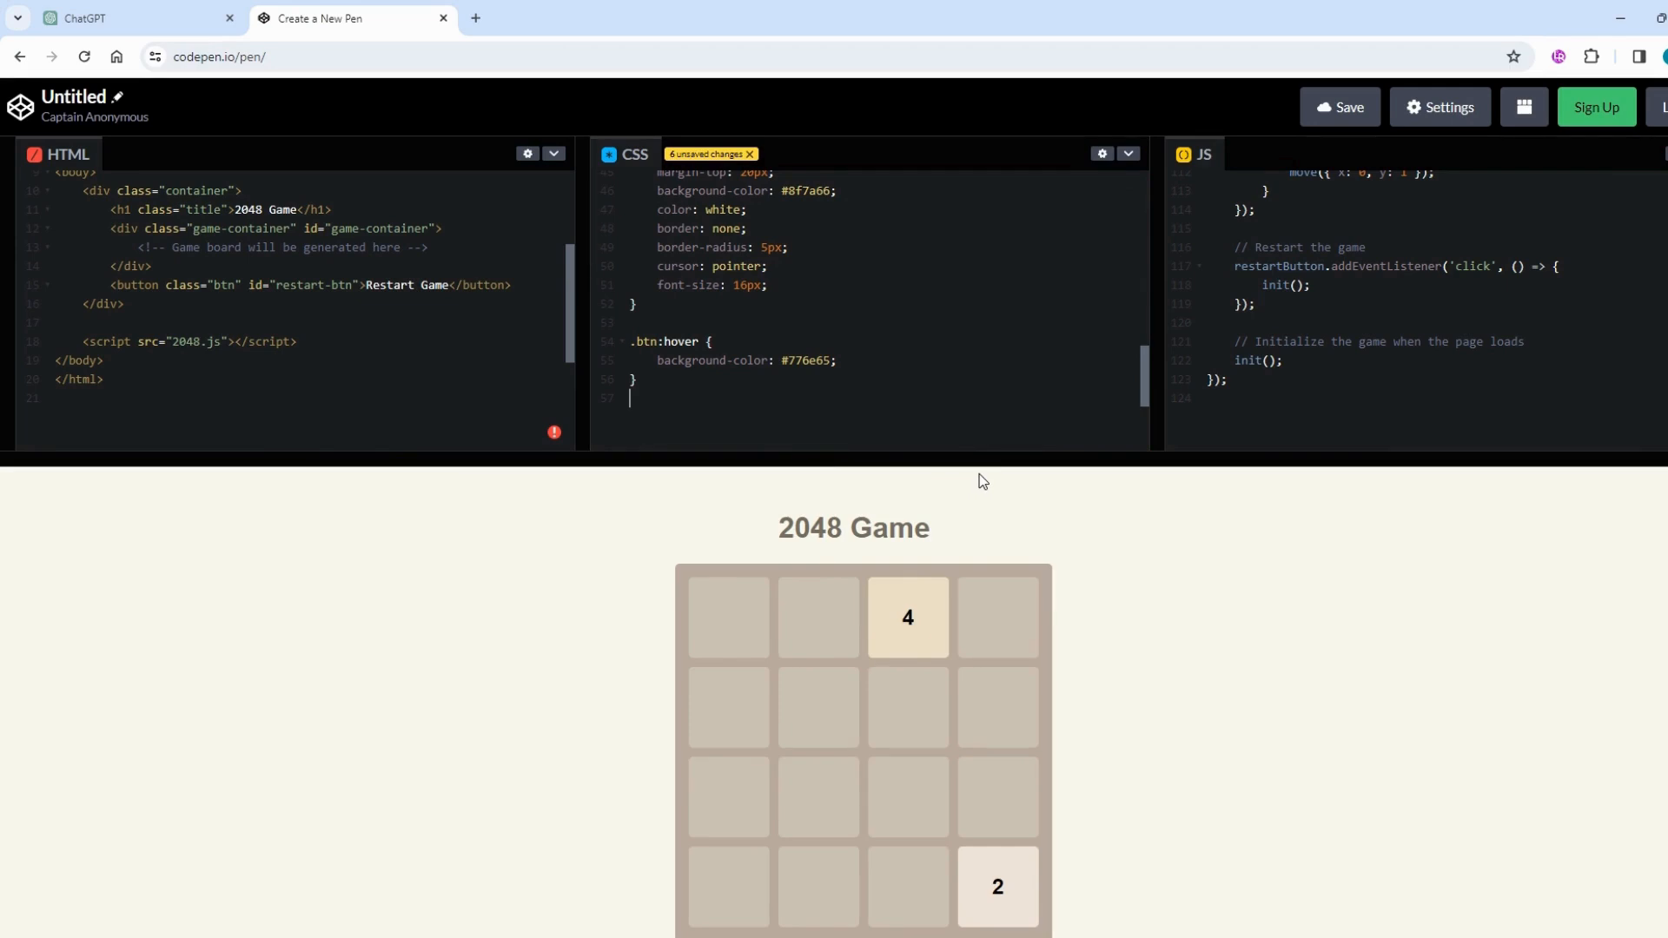
- Restart the 2048 game in the preview and test tile movement in all four directions
{"action": "scroll", "coordinate": [951, 540], "scroll_direction": "down", "scroll_amount": 2}
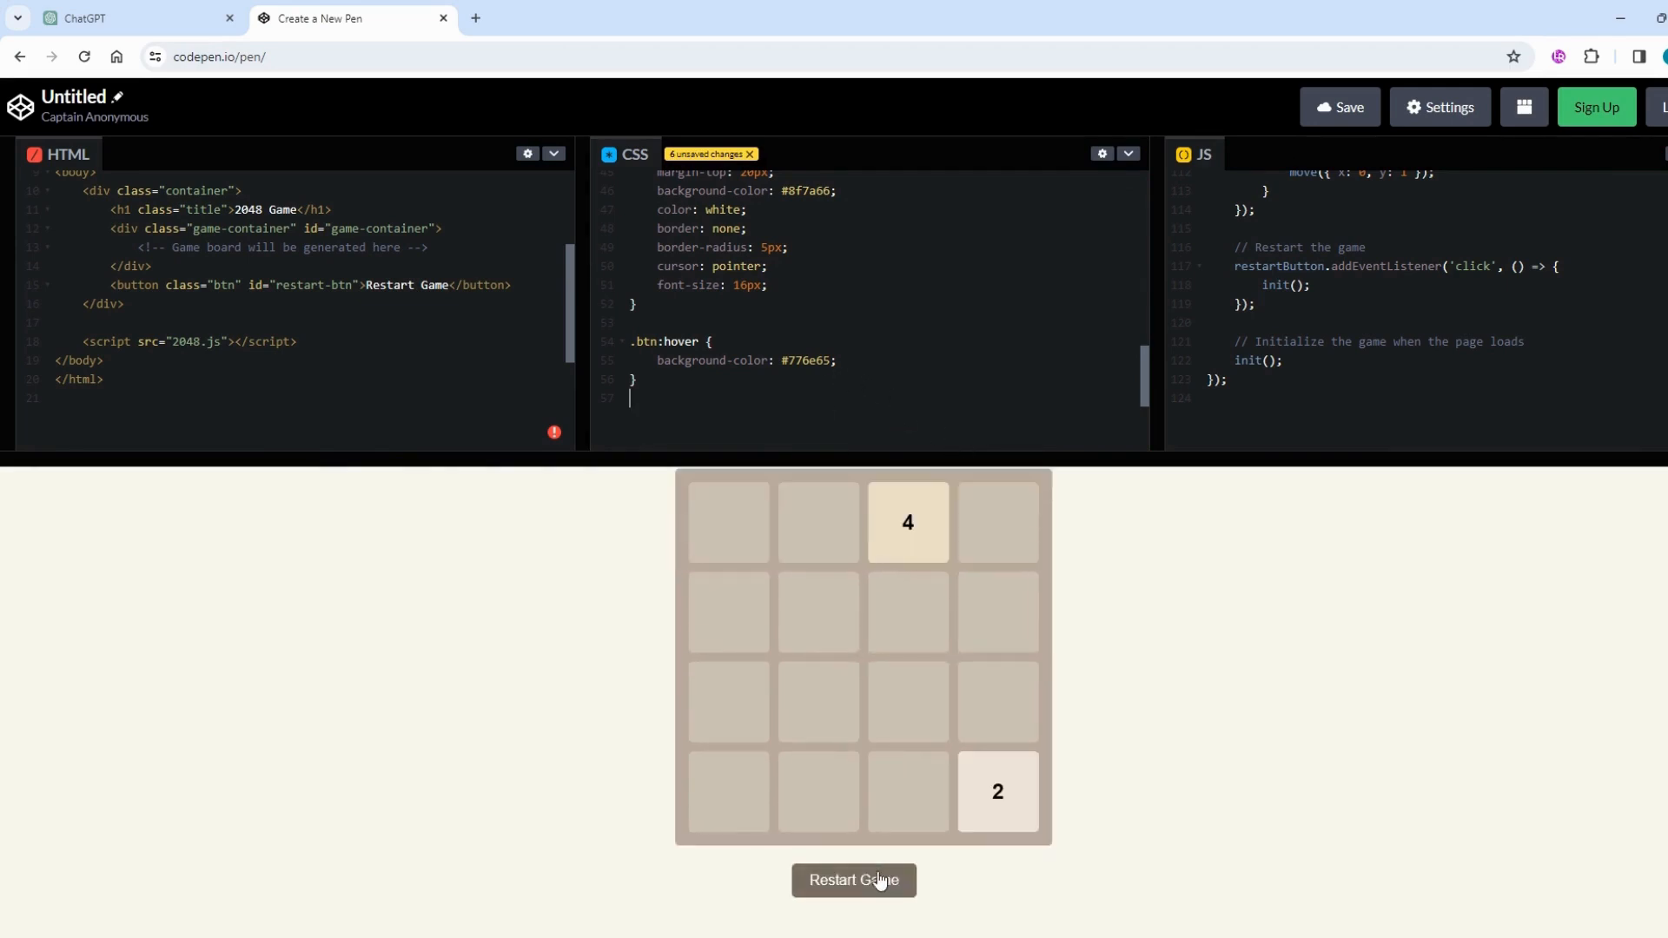
{"action": "left_click", "coordinate": [873, 880]}
{"action": "scroll", "coordinate": [955, 708], "scroll_direction": "up", "scroll_amount": 1}
{"action": "key", "text": "Left"}
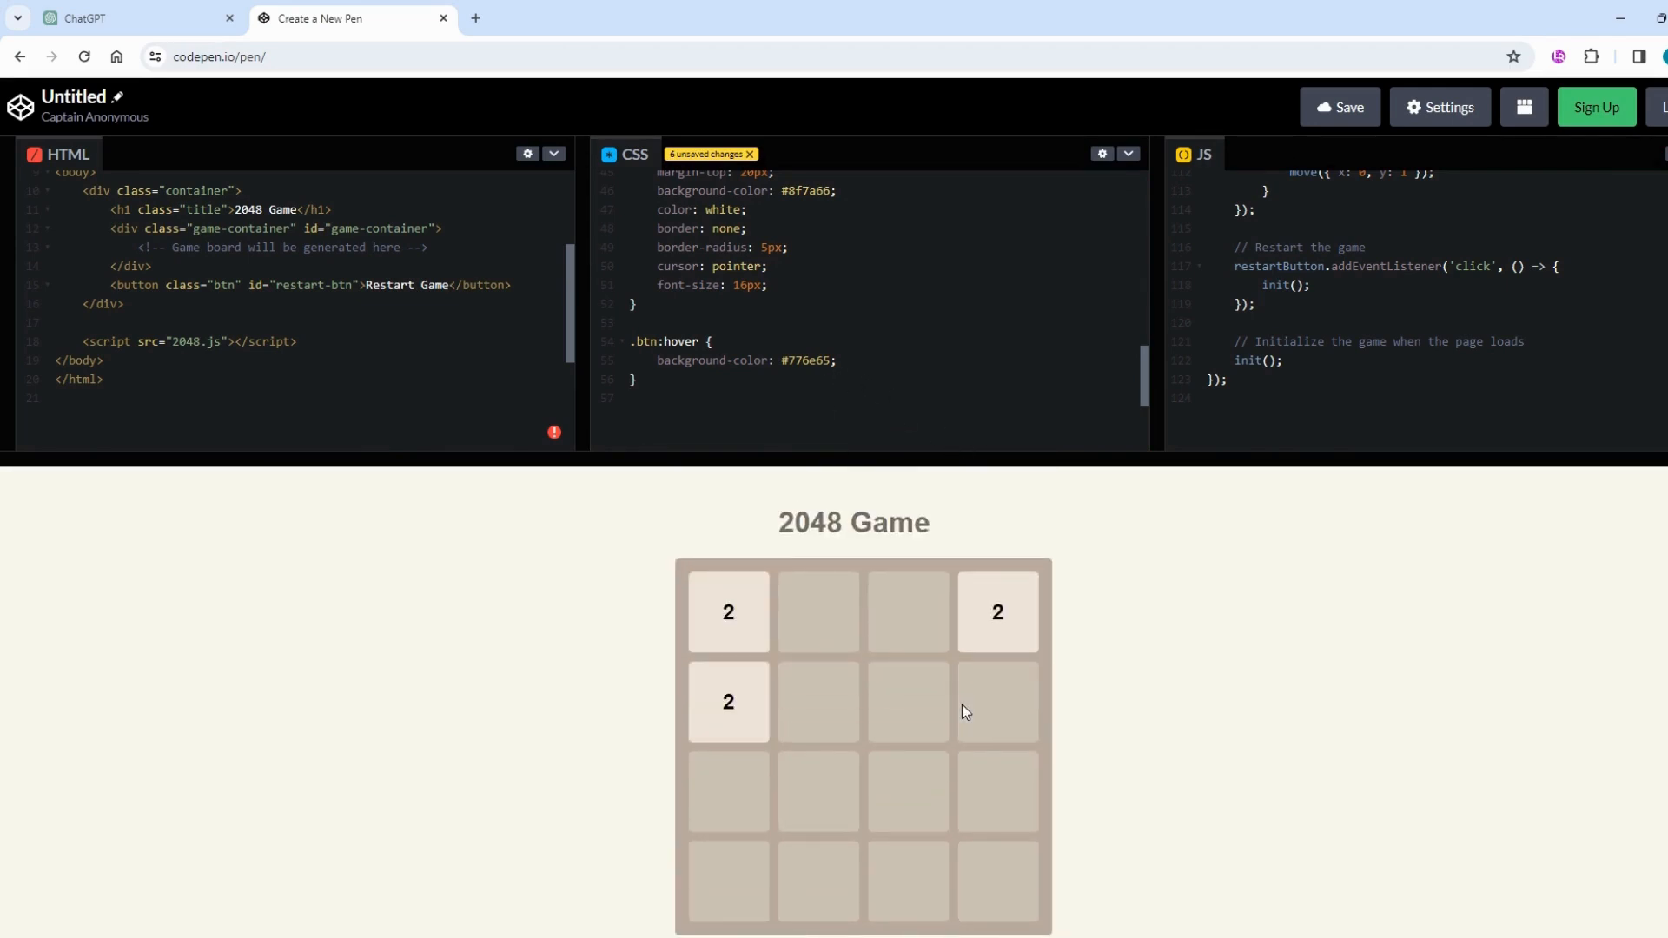
{"action": "key", "text": "Down"}
{"action": "key", "text": "Up"}
{"action": "key", "text": "Left"}
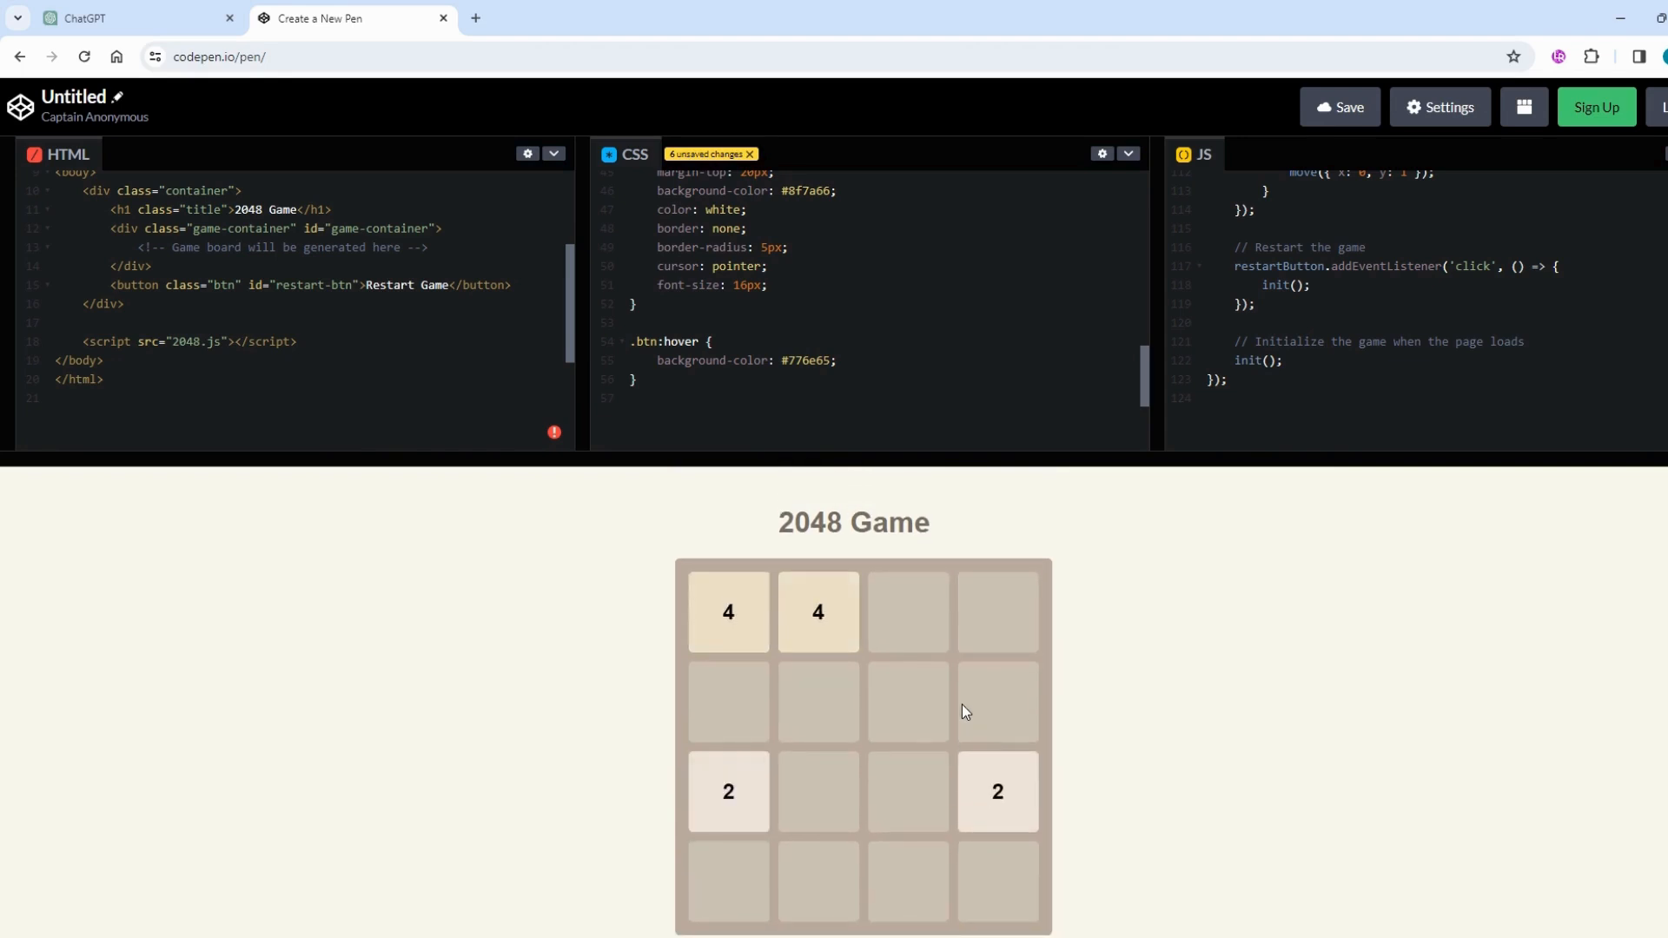
{"action": "key", "text": "Down"}
{"action": "key", "text": "Right"}
{"action": "key", "text": "Left"}
{"action": "key", "text": "Up"}
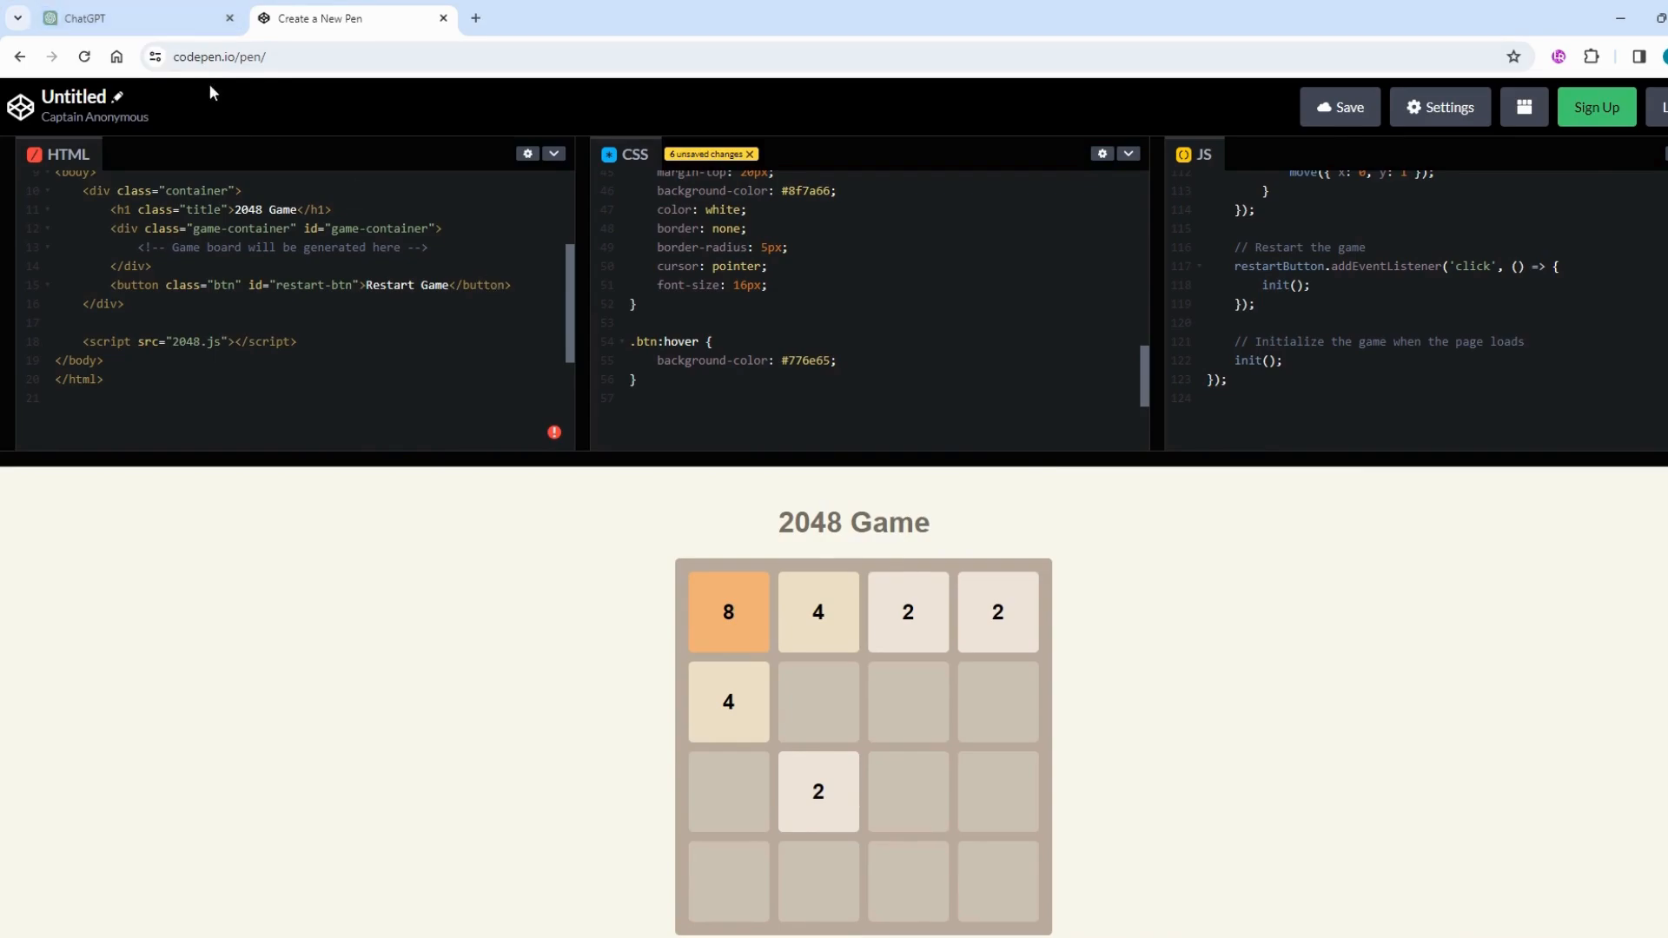
- Return to ChatGPT and send the prompt "Please include touch capabilities"
{"action": "left_click", "coordinate": [163, 26]}
{"action": "scroll", "coordinate": [979, 532], "scroll_direction": "down", "scroll_amount": 15}
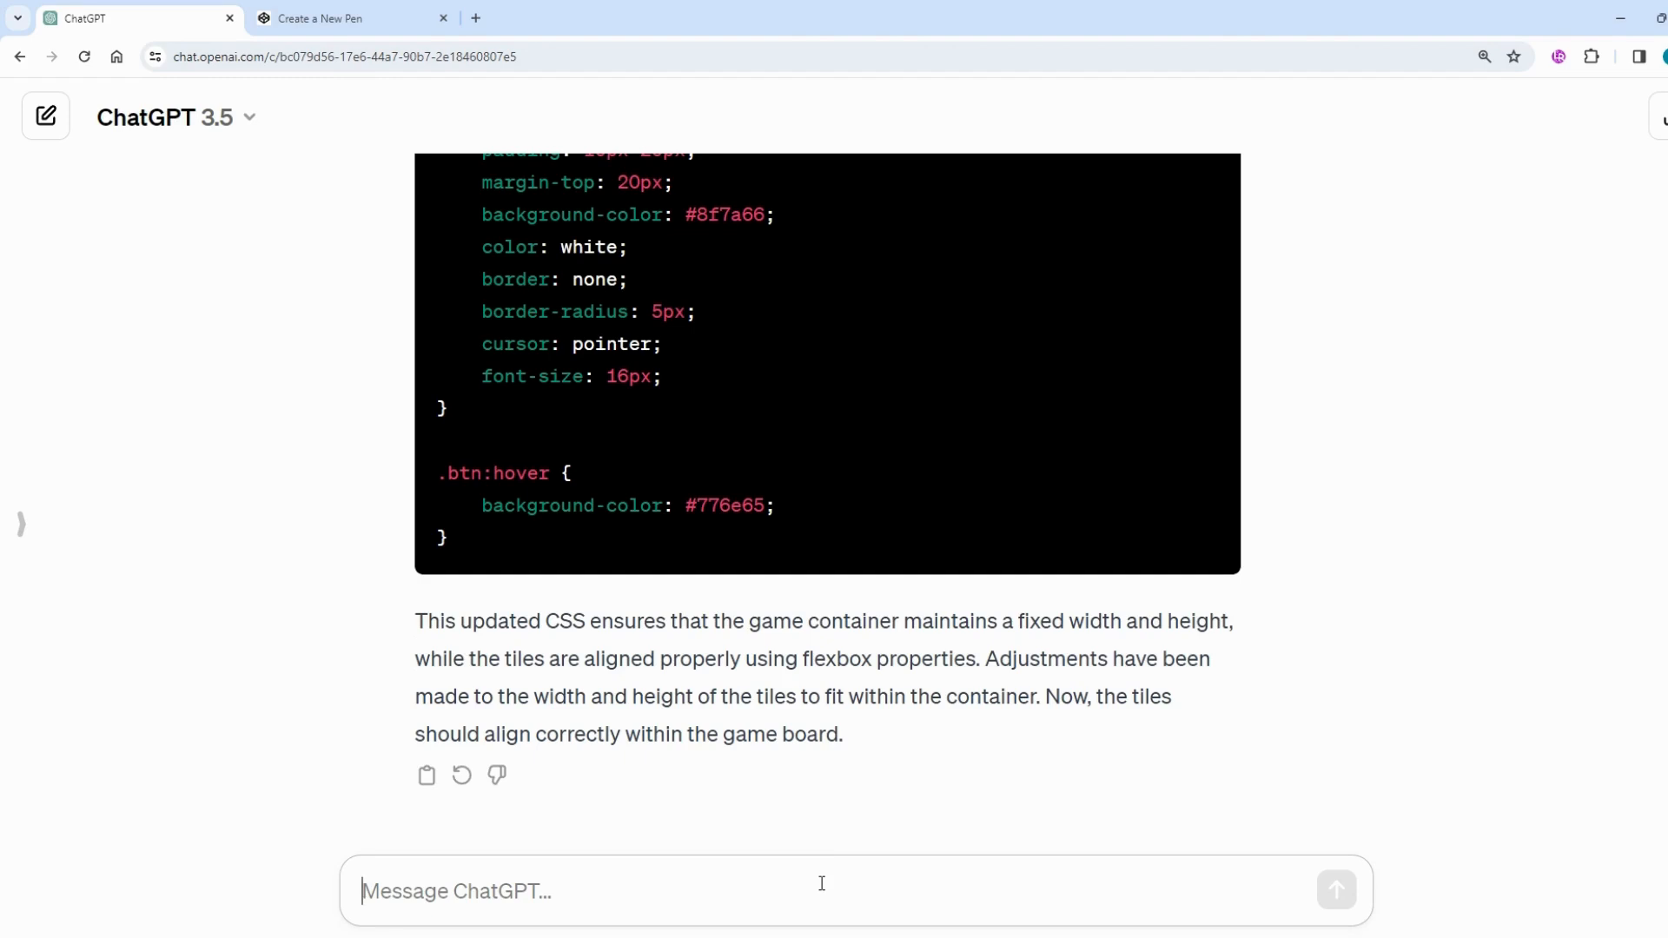
{"action": "type", "text": "Please include touch capabilities"}
{"action": "key", "text": "Return"}
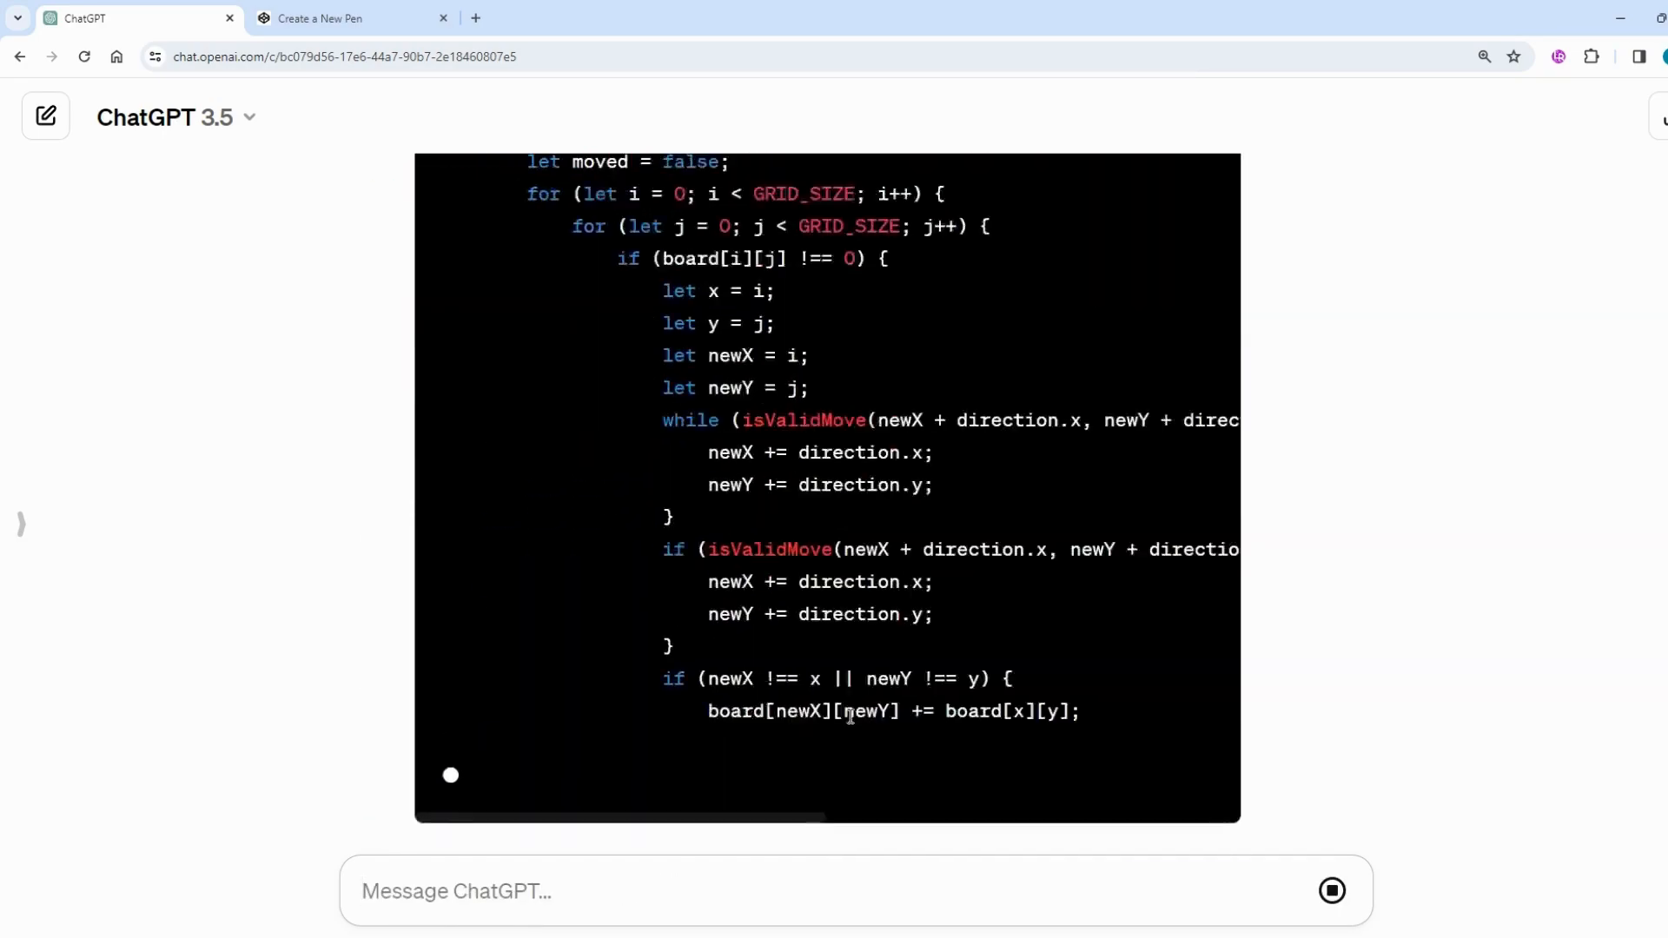
- Copy the touch-enabled JavaScript from ChatGPT and replace all of the code in CodePen's JS editor with it
{"action": "scroll", "coordinate": [926, 781], "scroll_direction": "up", "scroll_amount": 15}
{"action": "left_click", "coordinate": [1173, 667]}
{"action": "scroll", "coordinate": [1173, 667], "scroll_direction": "down", "scroll_amount": 1}
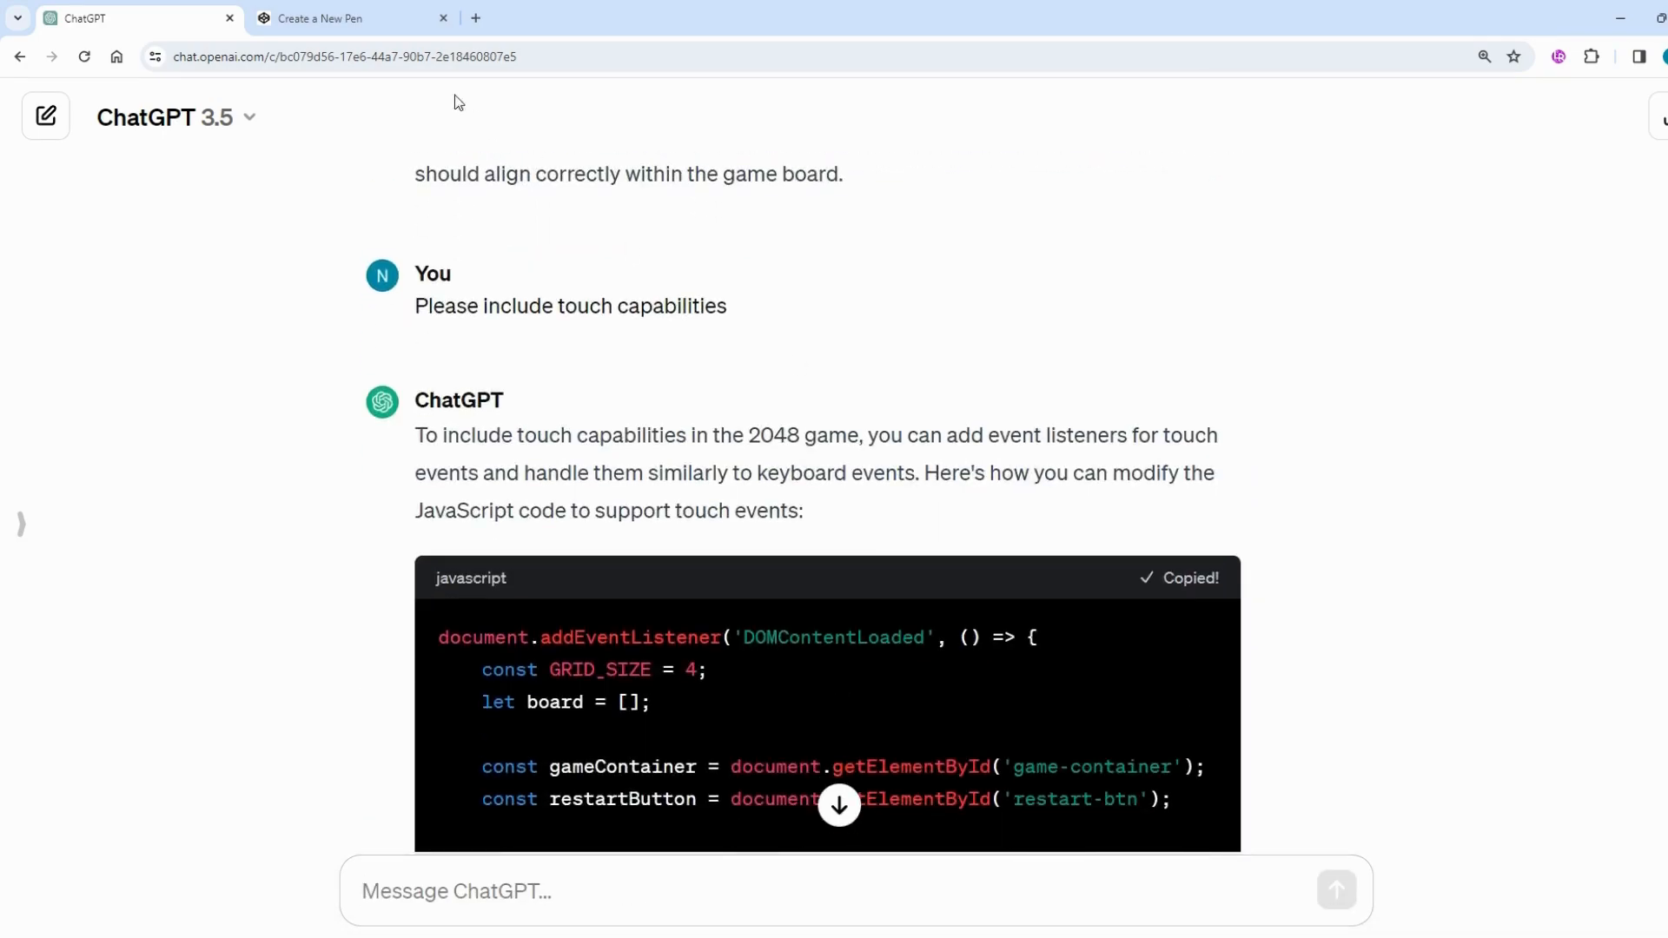
{"action": "left_click", "coordinate": [327, 21]}
{"action": "left_click", "coordinate": [1371, 371]}
{"action": "key", "text": "ctrl+a"}
{"action": "key", "text": "ctrl+v"}
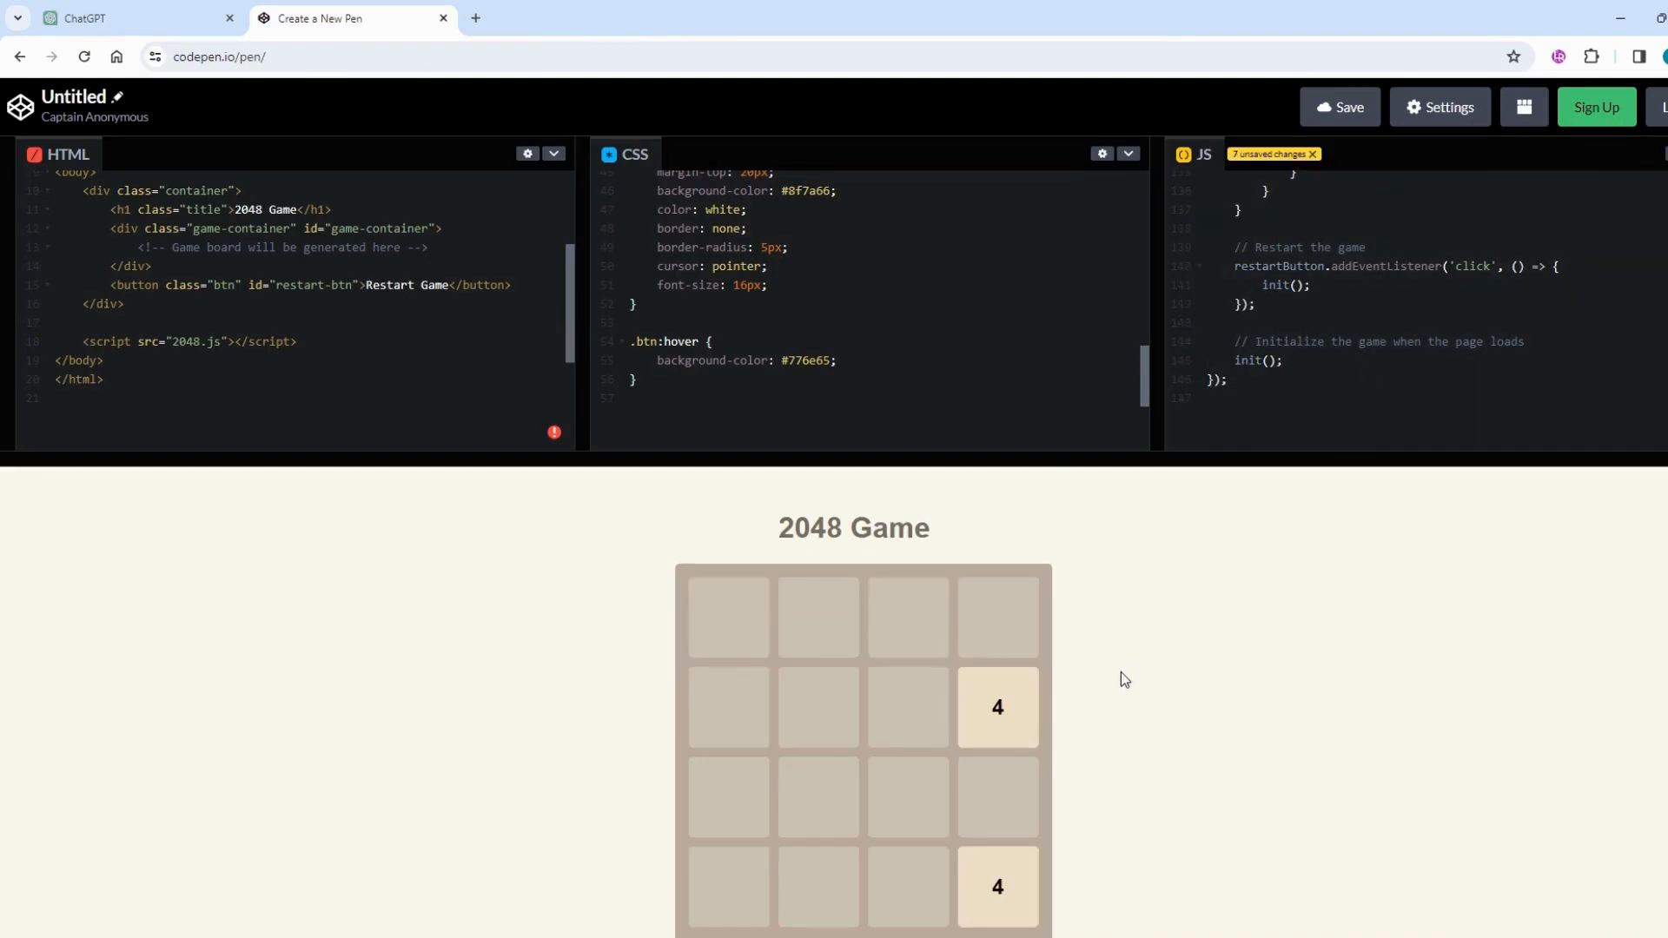
- Inspect the pen in the browser's Samsung Galaxy S20 Ultra emulation, test swiping the tiles left and down, and close the developer tools
{"action": "scroll", "coordinate": [1125, 682], "scroll_direction": "down", "scroll_amount": 1}
{"action": "right_click", "coordinate": [1180, 648]}
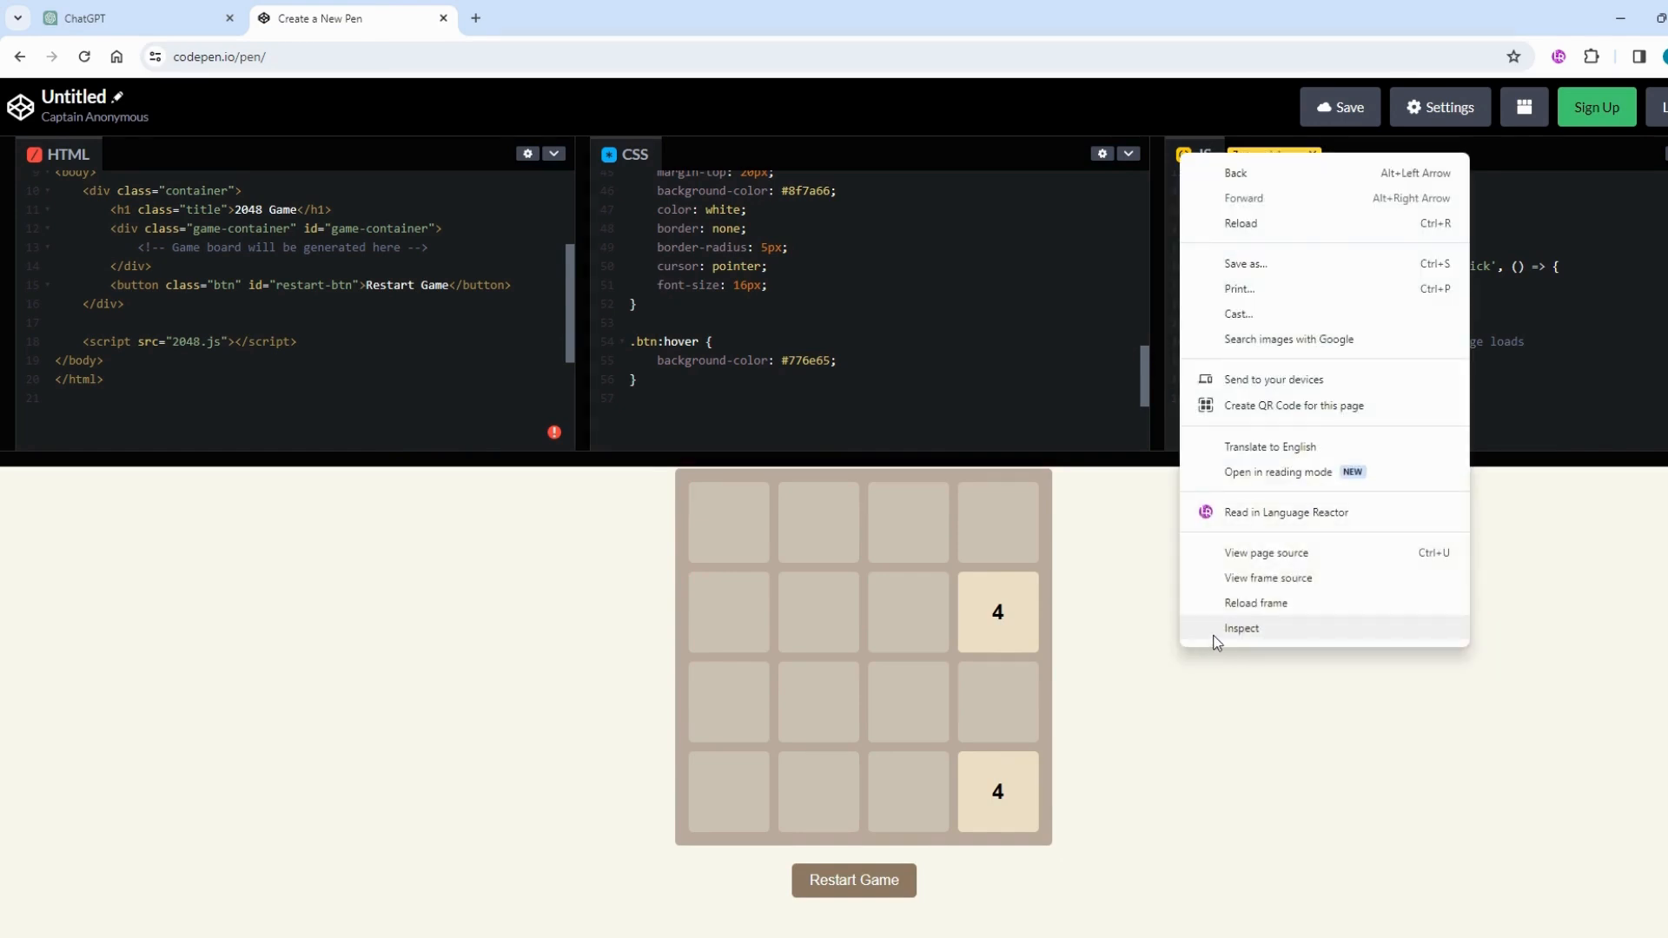
{"action": "left_click", "coordinate": [1216, 637]}
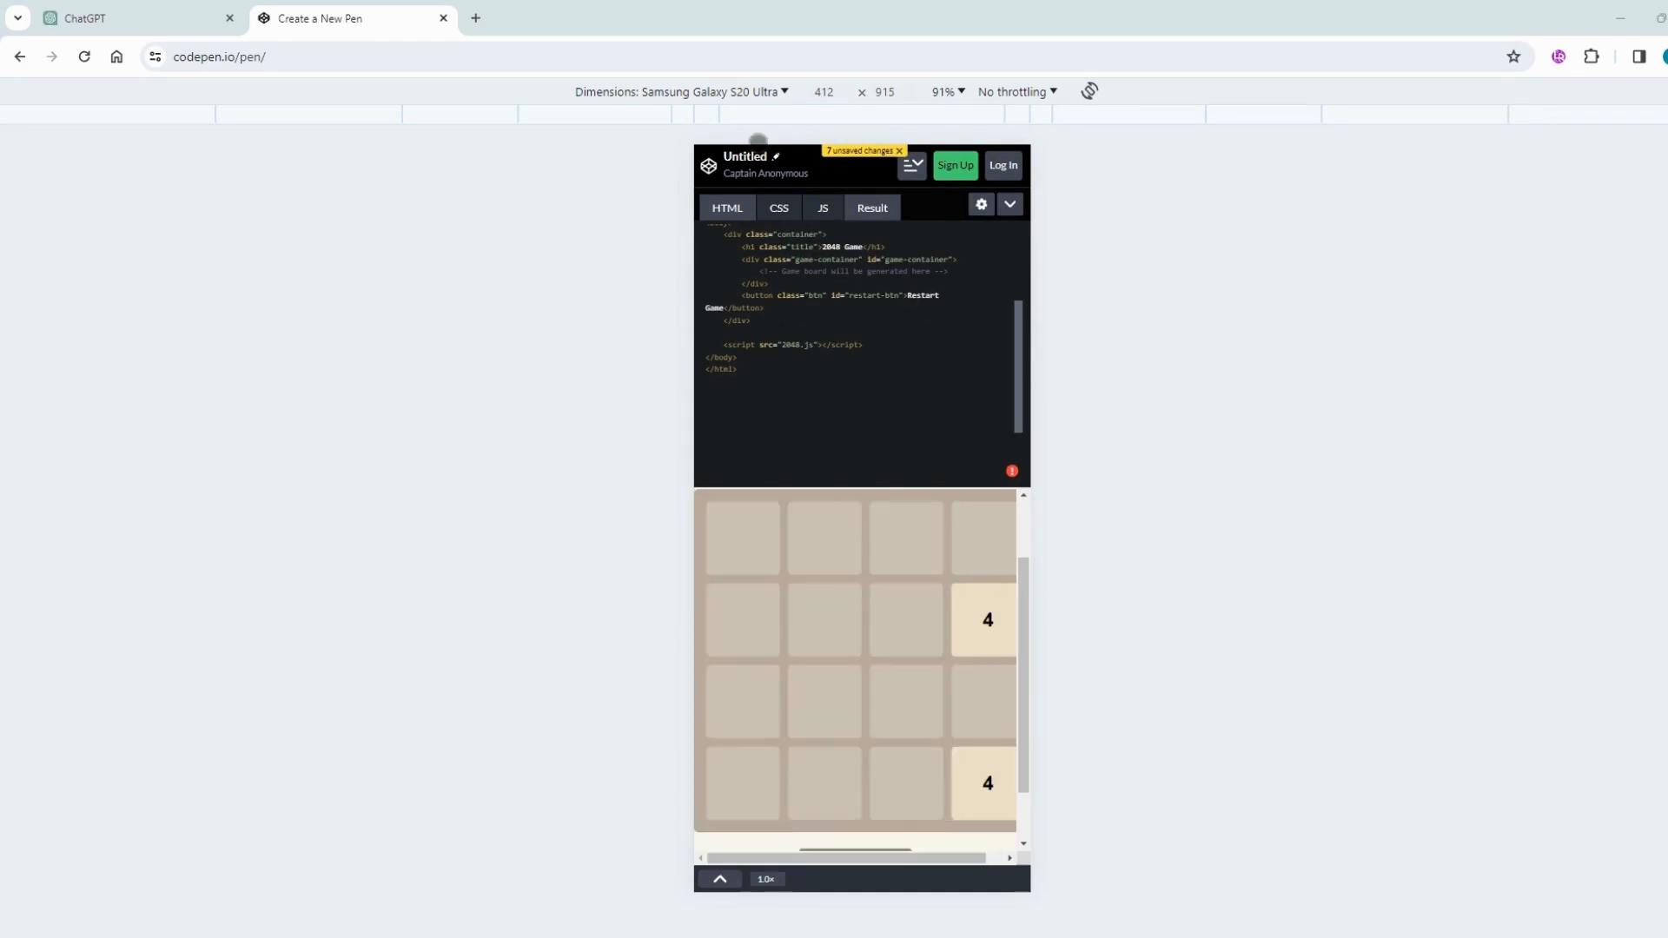
{"action": "left_click", "coordinate": [748, 92]}
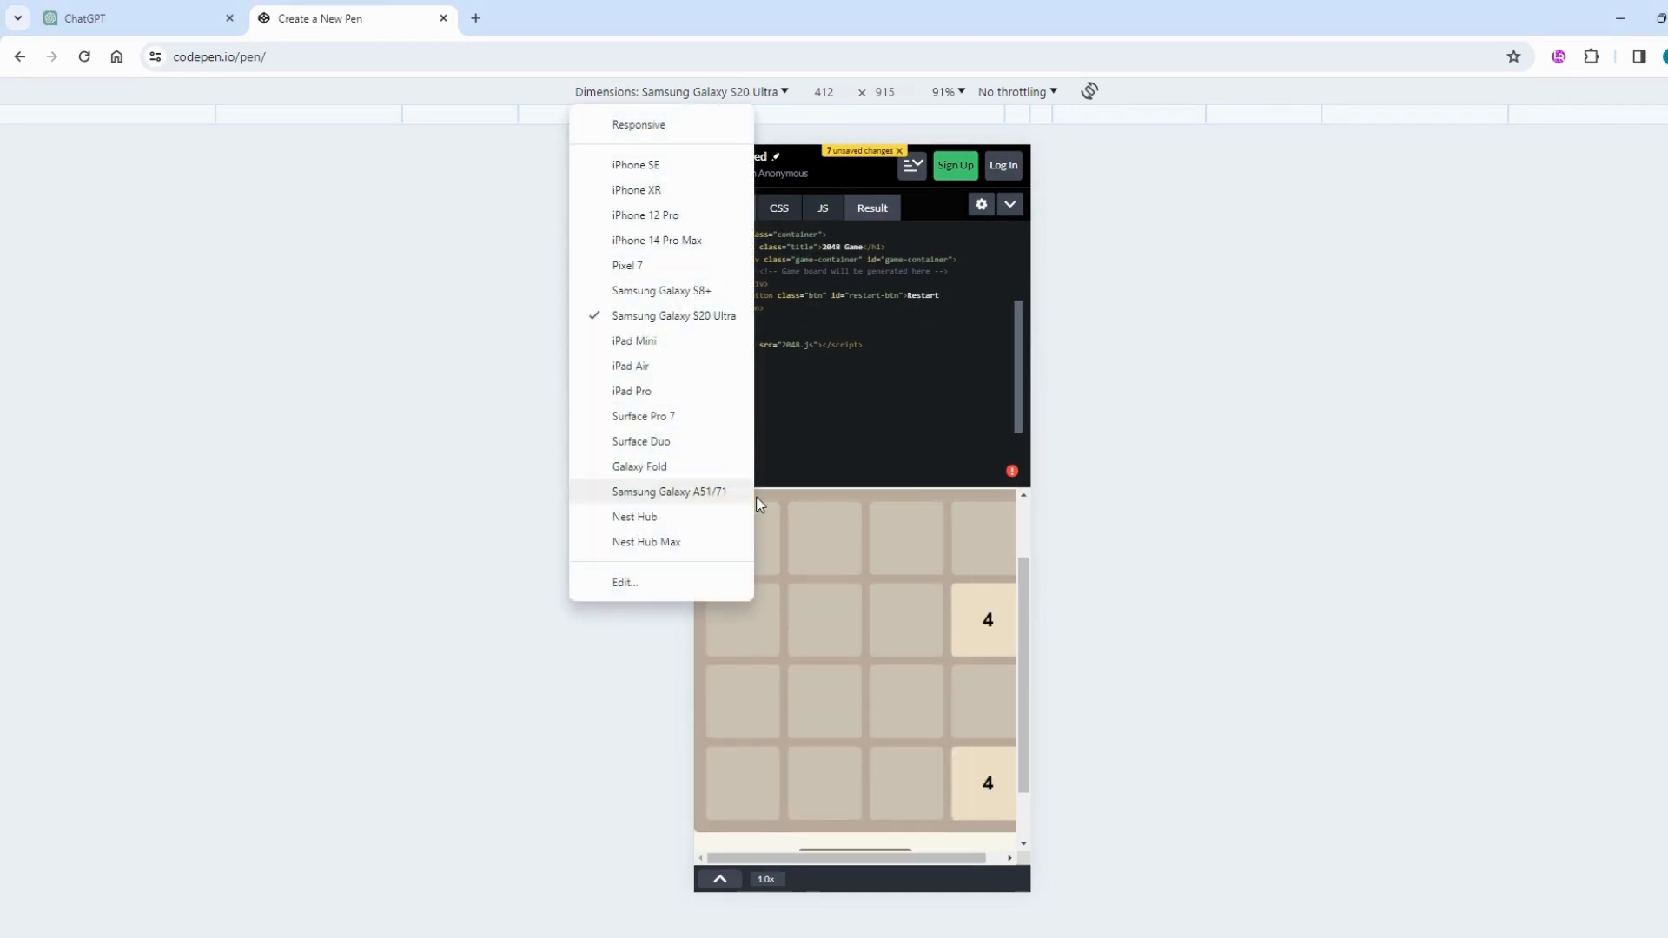
{"action": "left_click_drag", "start_coordinate": [903, 658], "coordinate": [785, 634]}
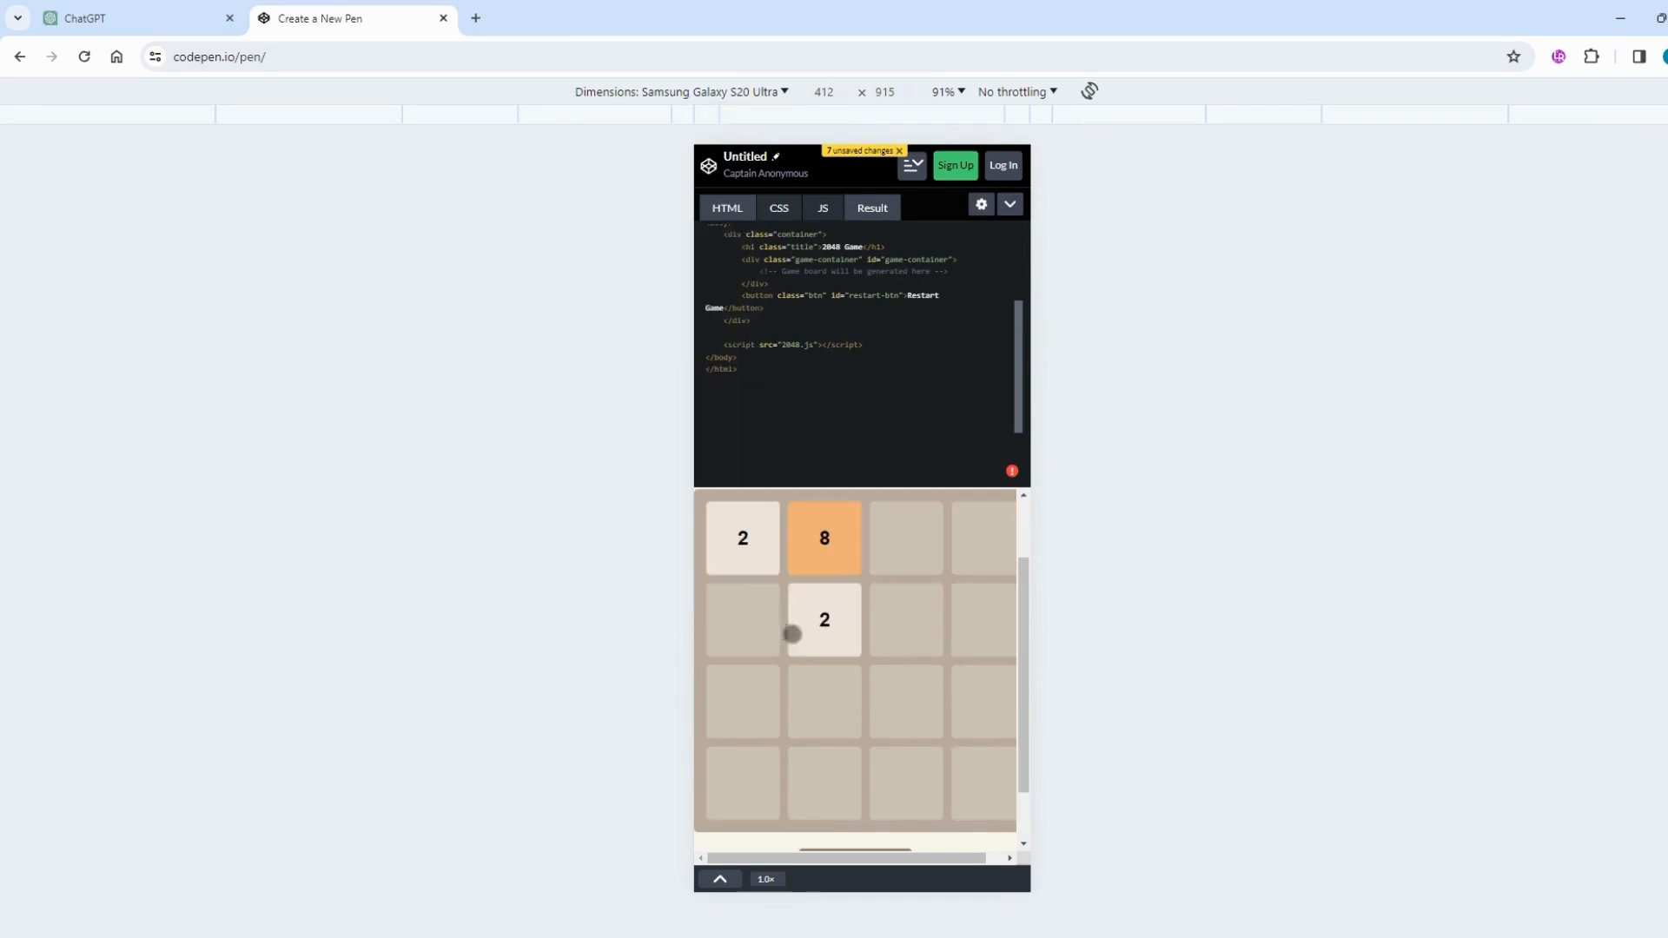
{"action": "left_click_drag", "start_coordinate": [894, 659], "coordinate": [854, 789]}
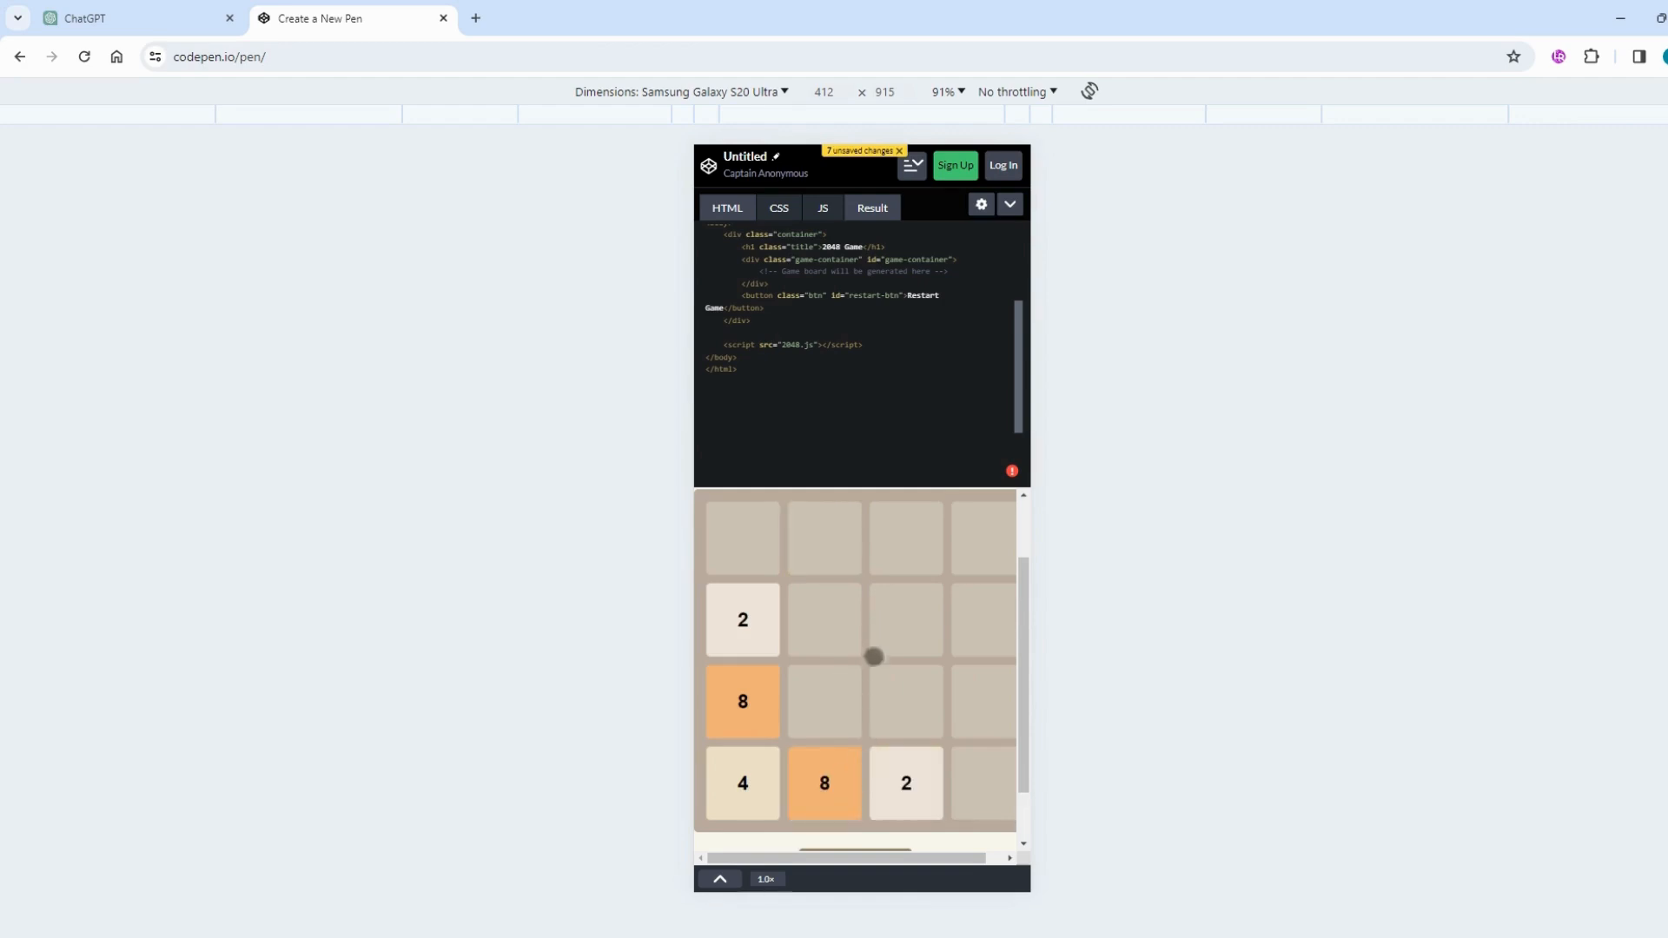
{"action": "key", "text": "F12"}
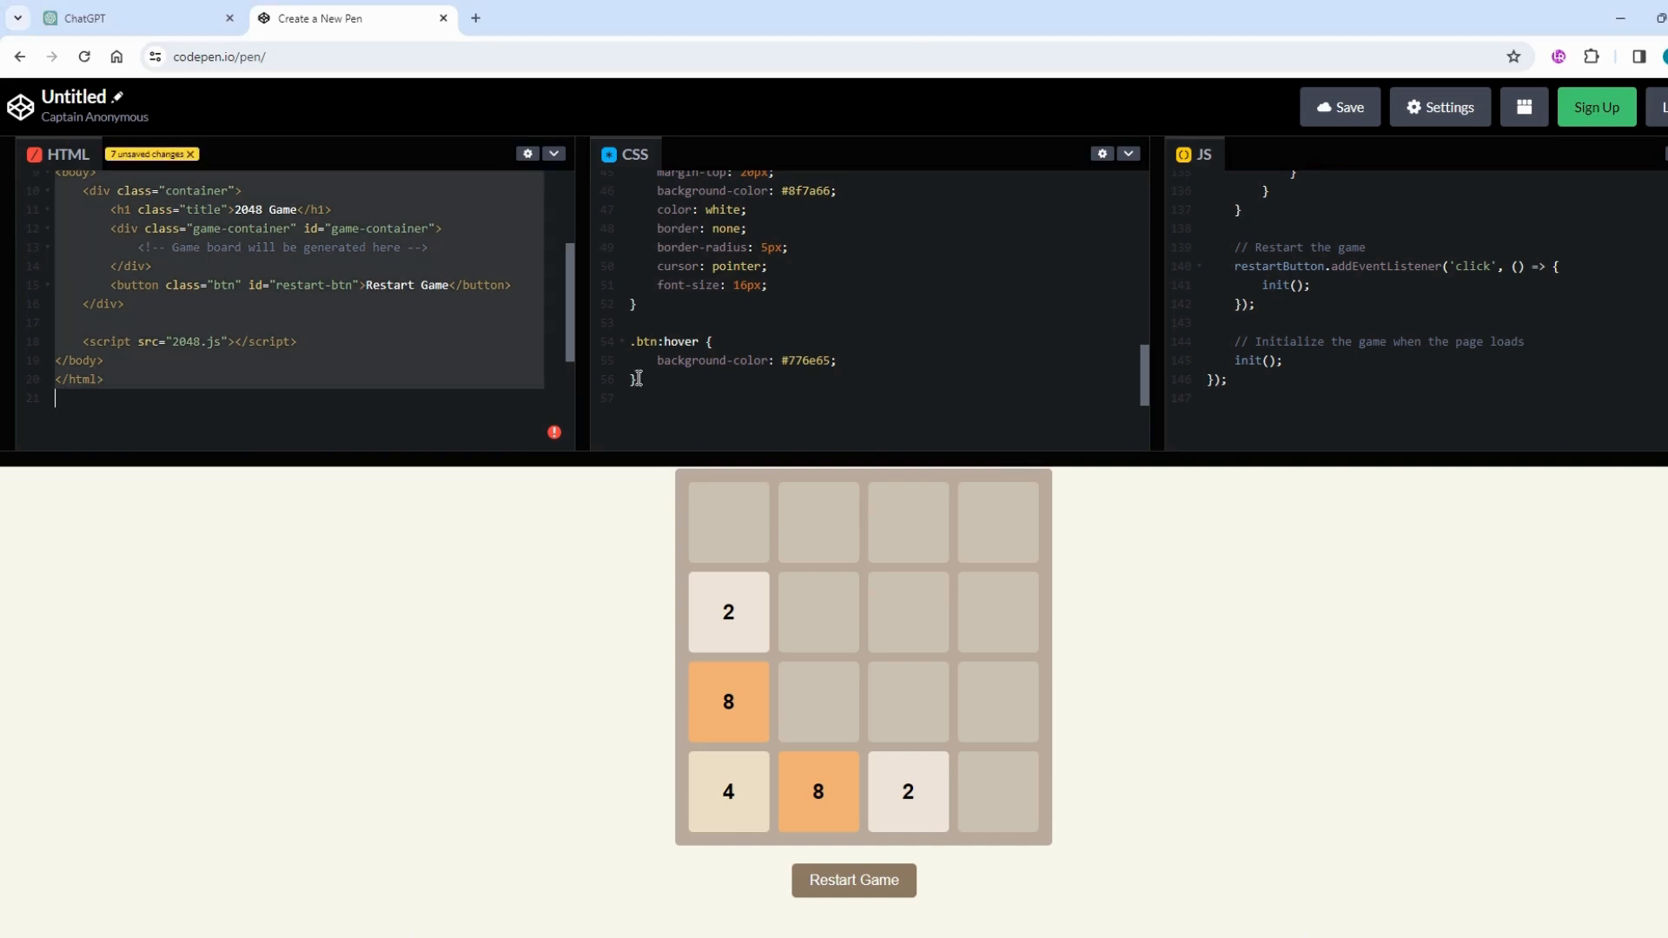
- Paste the 2048 game's HTML code into the empty Notepad document and save it as index.html in the Desktop's 2048 folder
{"action": "key", "text": "alt+Tab"}
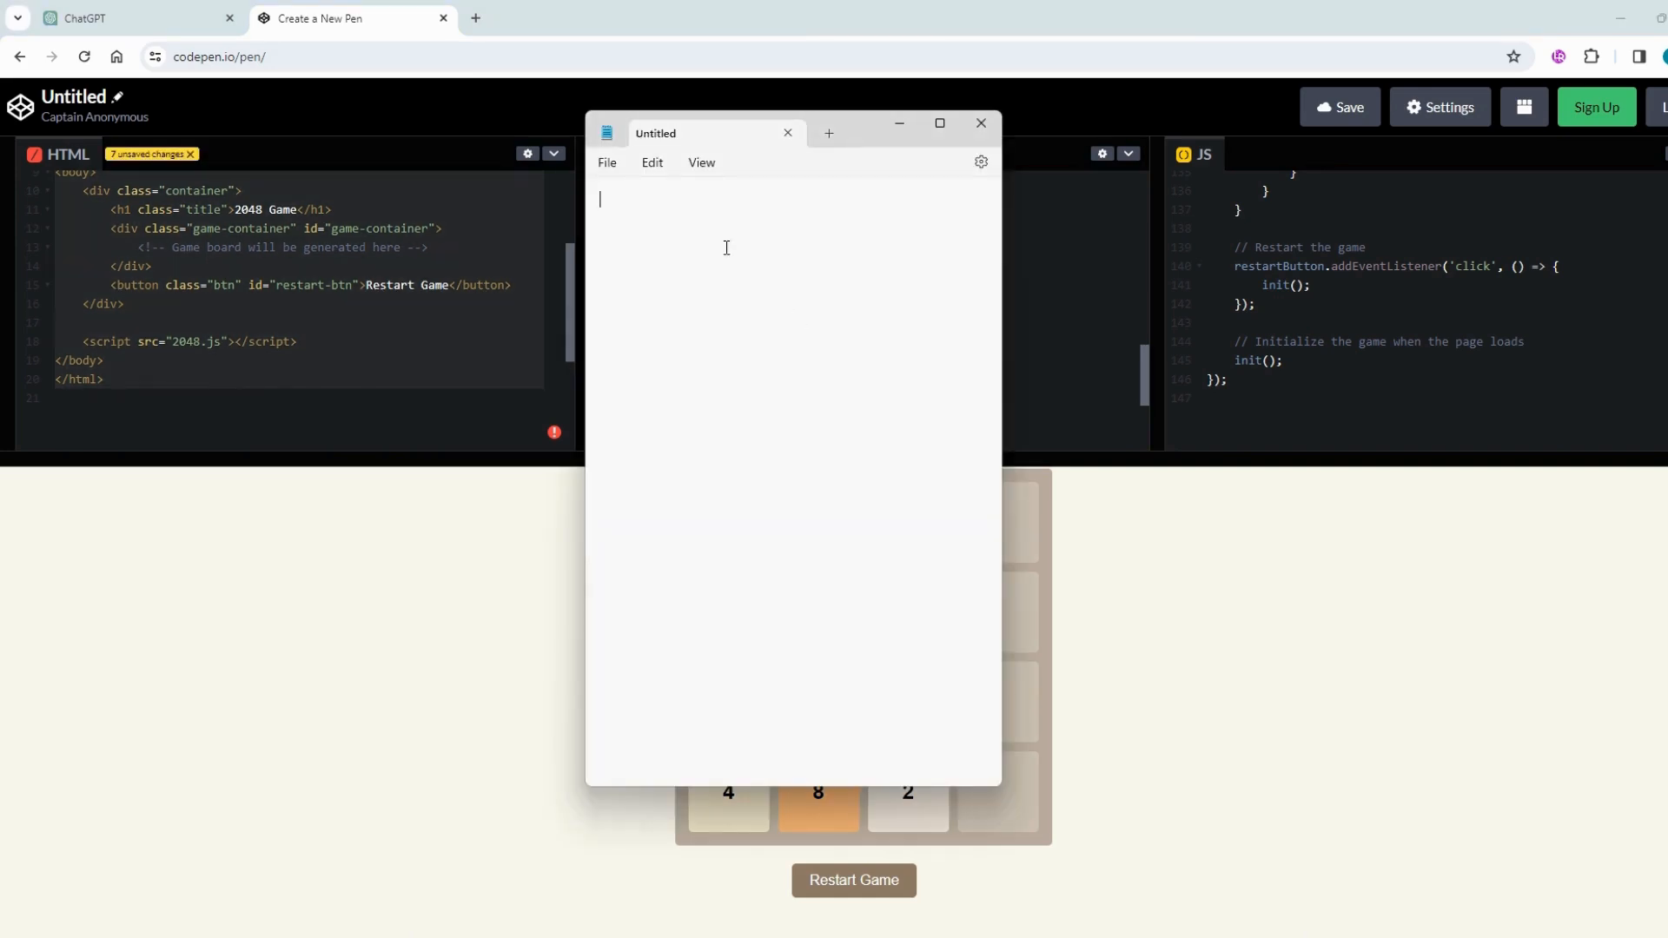
{"action": "type", "text": "<!DOCTYPE html> <html lang=\"en\"> <head>     <meta charset=\"UTF-8\">     <meta name=\"viewport\" content=\"width=device-width, initial-scale=1.0\">     <title>2048 Game</title>     <link rel=\"stylesheet\" href=\"styles.css\"> </head> <body>     <div class=\"container\">         <h1 class=\"title\">2048 Game</h1>         <div class=\"game-container\" id=\"game-container\">             <!-- Game board will be generated here -->         </div>         <button class=\"btn\" id=\"restart-btn\">Restart Game</button>     </div>      <script src=\"2048.js\"></script> </body> </html>"}
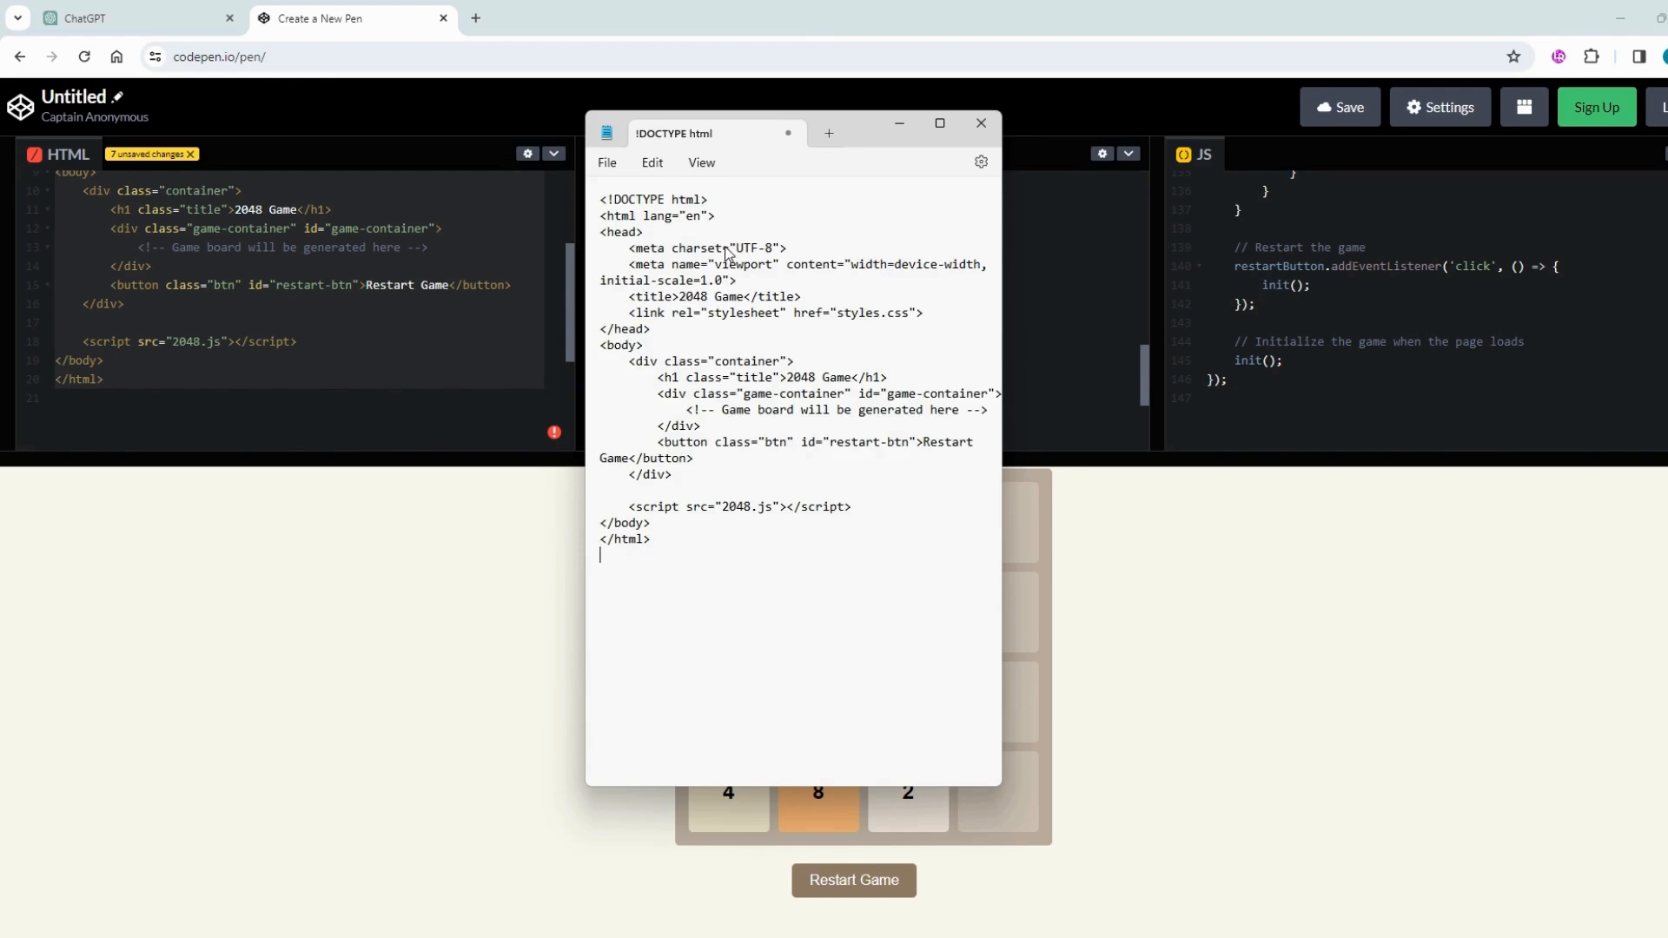
{"action": "left_click", "coordinate": [607, 164]}
{"action": "left_click", "coordinate": [657, 316]}
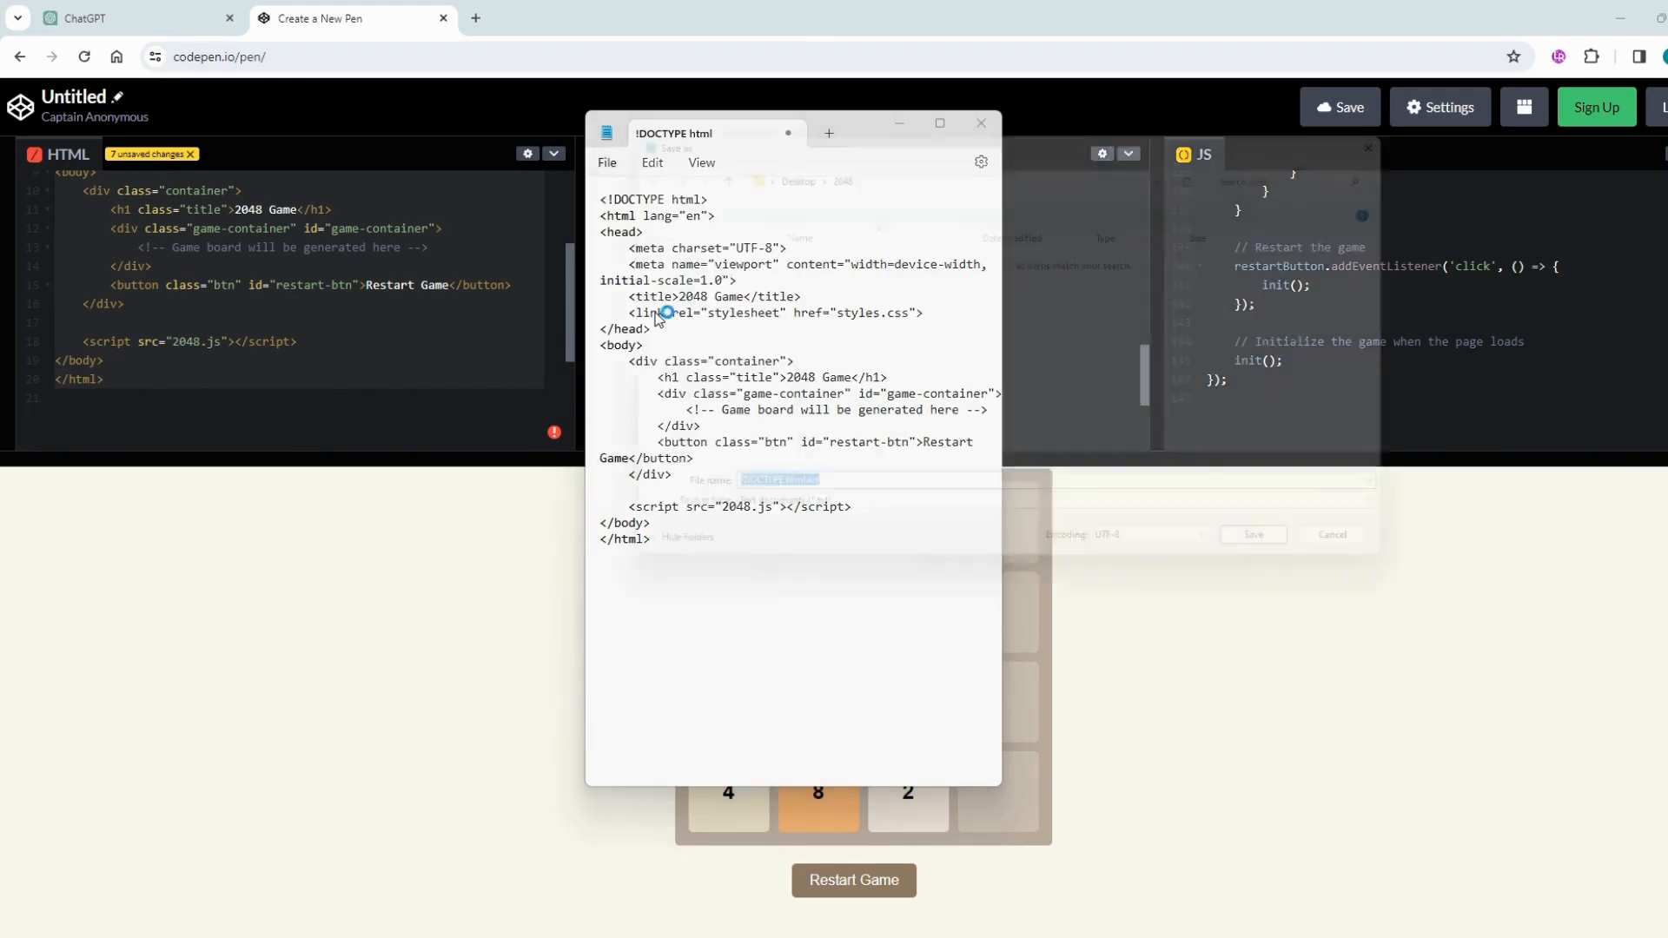
{"action": "type", "text": "index.h"}
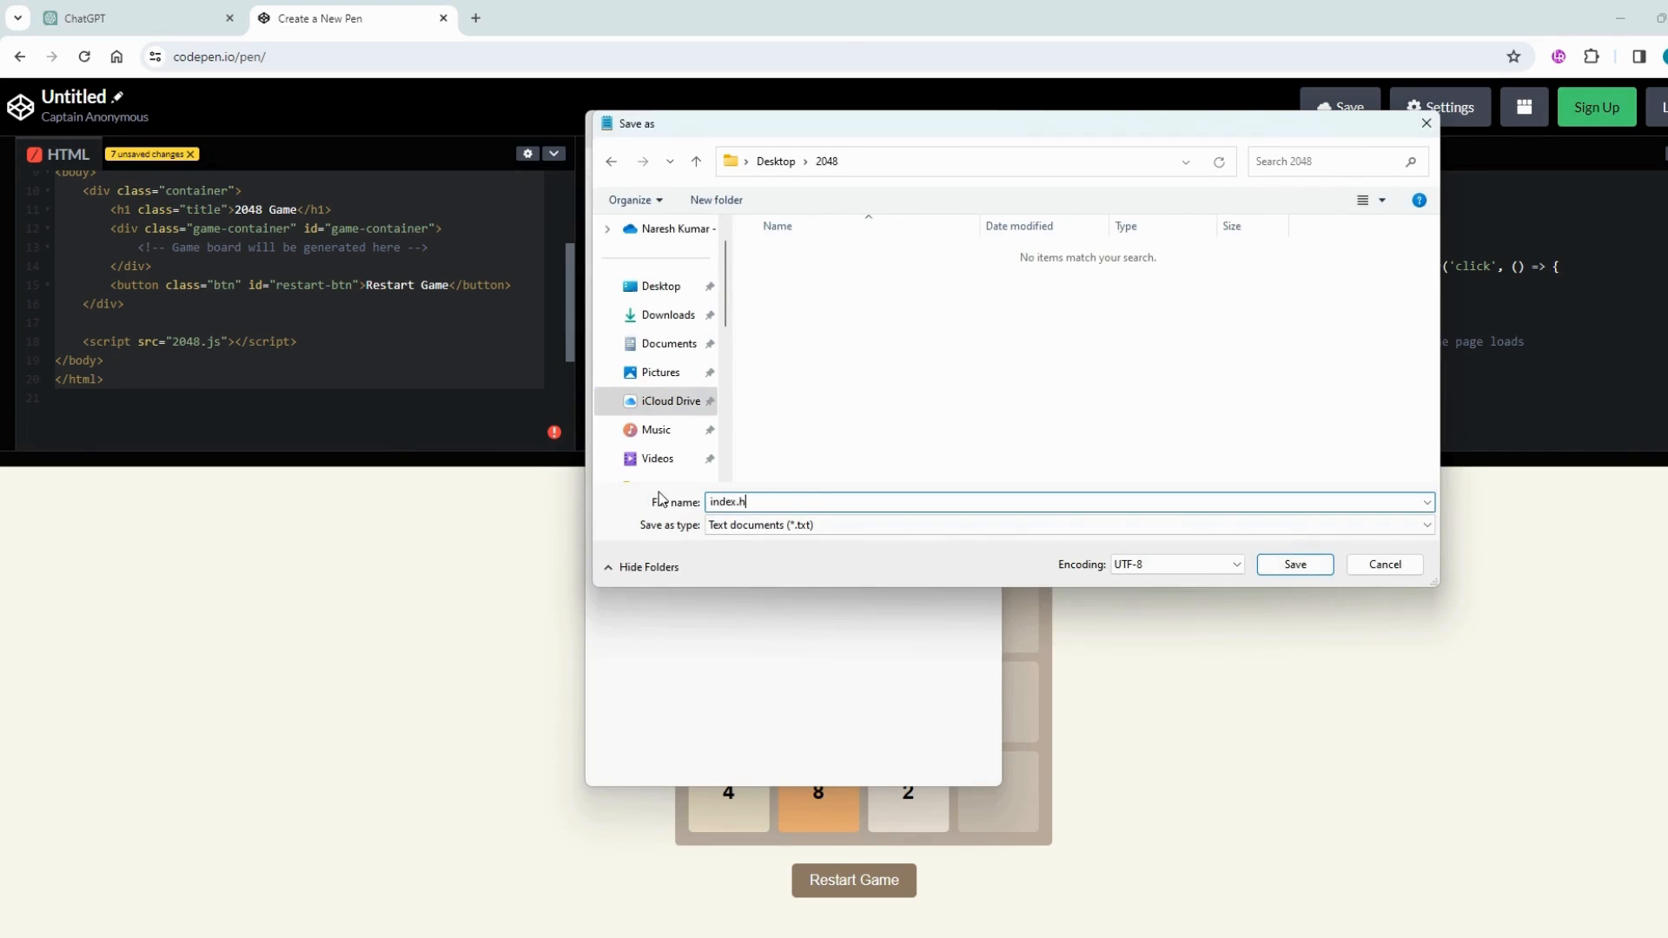
{"action": "type", "text": "\""}
{"action": "left_click", "coordinate": [1287, 565]}
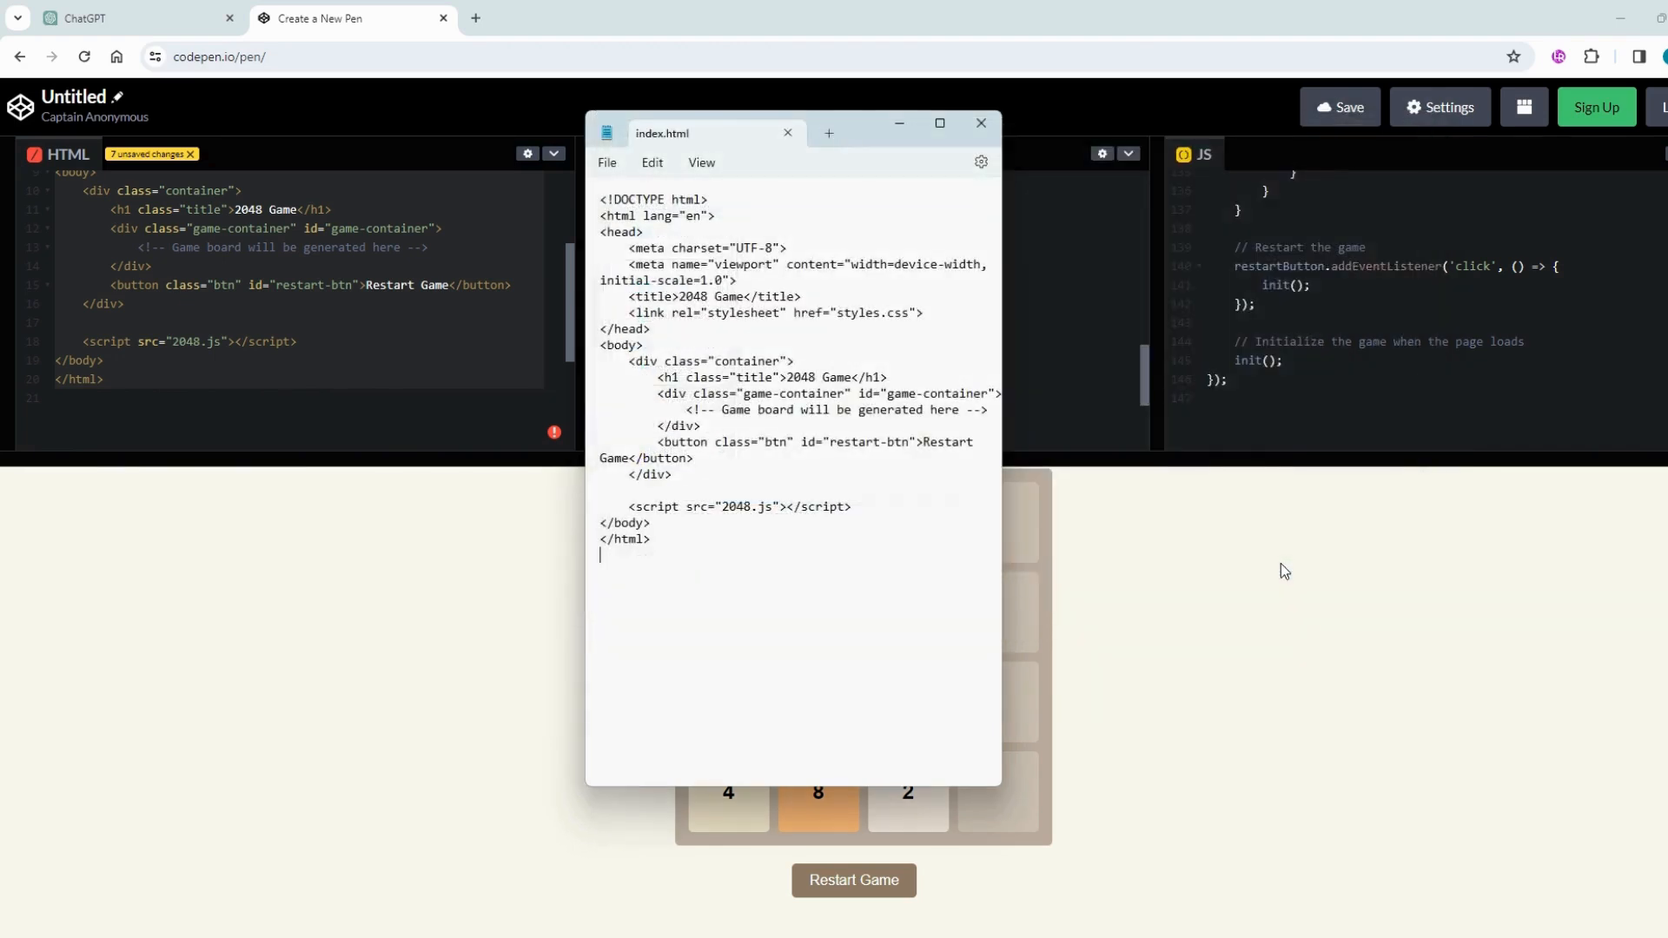
- Copy all of the CSS code from CodePen and replace the HTML in Notepad with it
{"action": "left_click", "coordinate": [1031, 339]}
{"action": "scroll", "coordinate": [925, 322], "scroll_direction": "up", "scroll_amount": 5}
{"action": "left_click", "coordinate": [934, 310]}
{"action": "key", "text": "ctrl+a"}
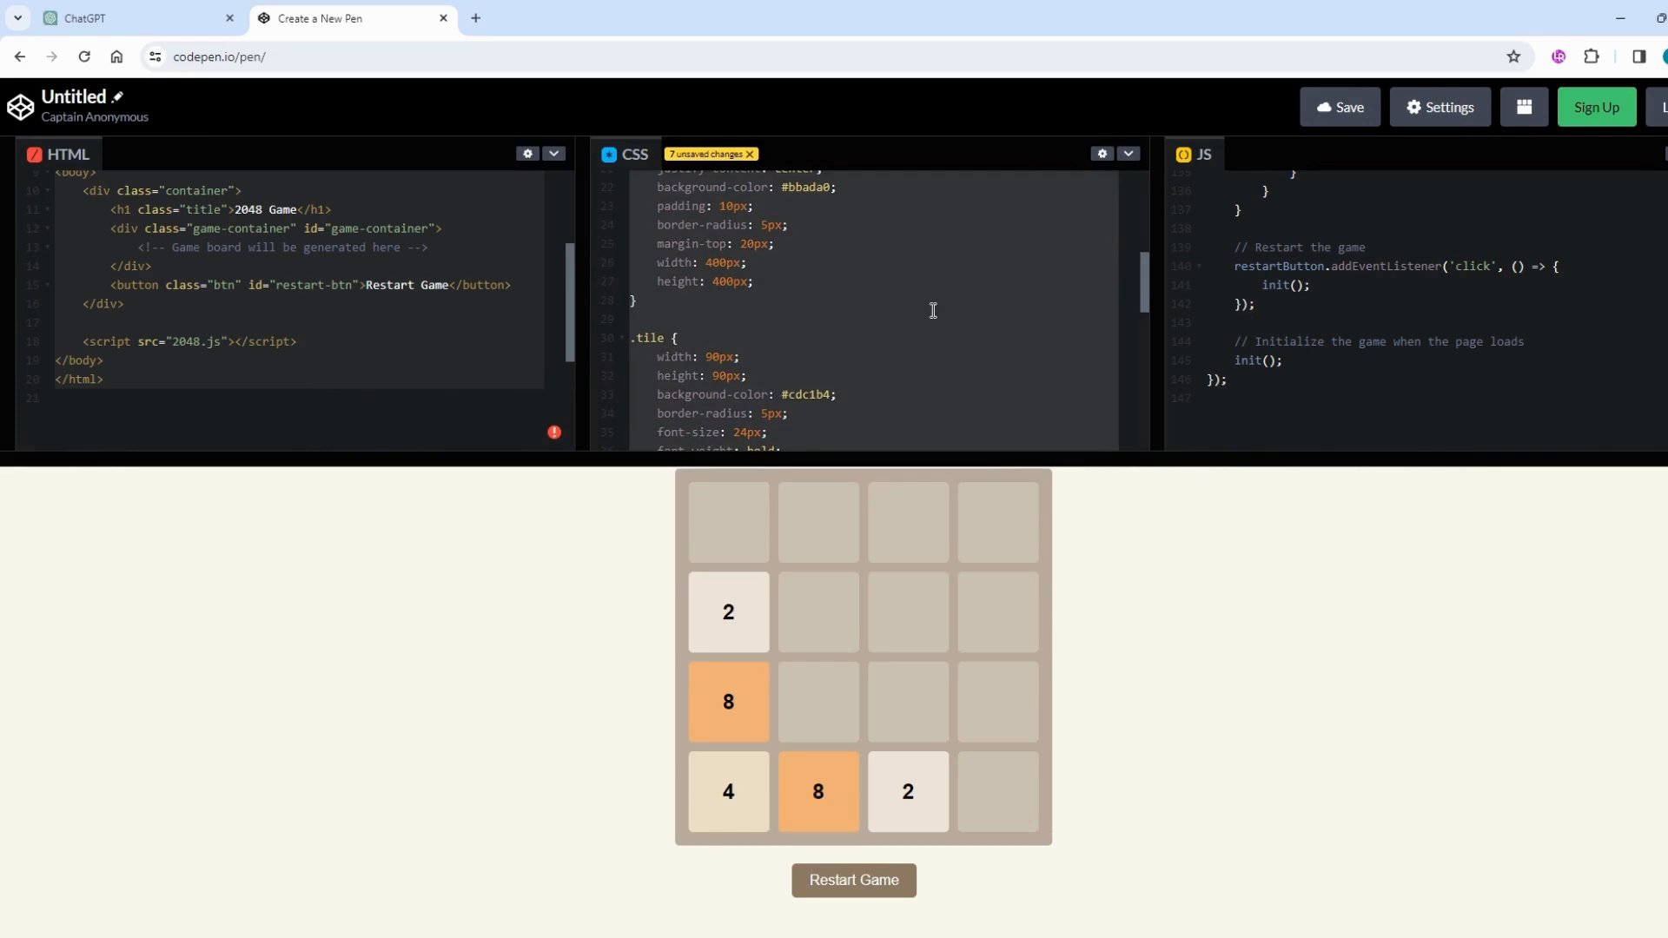
{"action": "key", "text": "alt+Tab"}
{"action": "key", "text": "ctrl+a"}
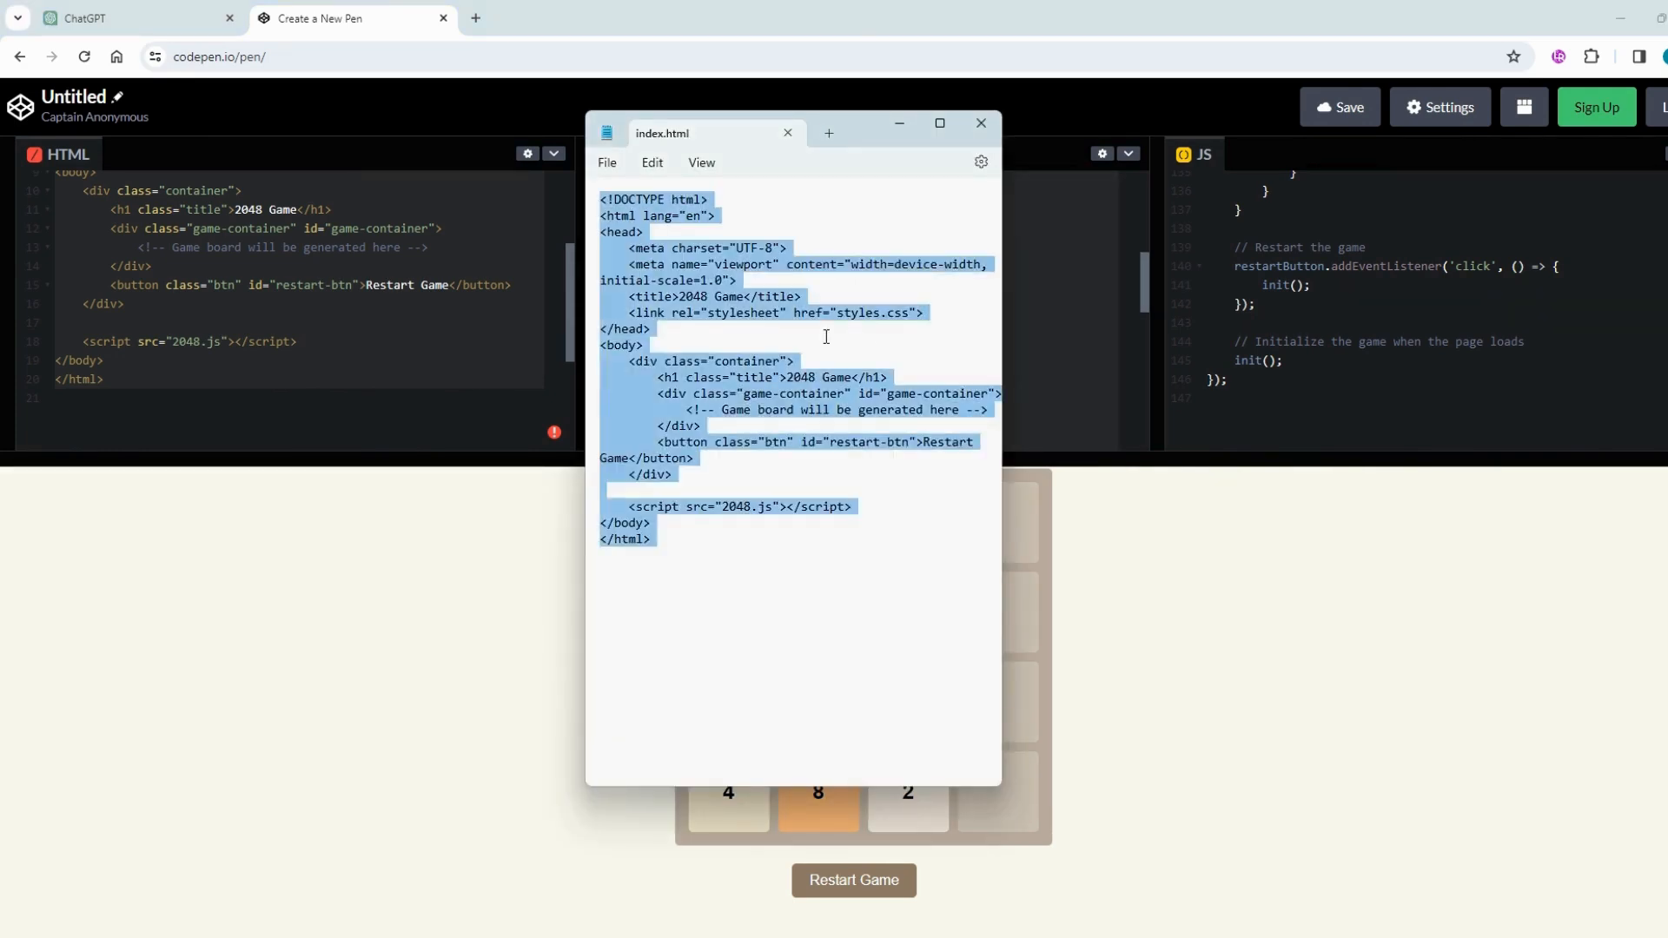
{"action": "key", "text": "ctrl+v"}
- Save the CSS code as a separate file named styles.css in the 2048 folder, matching the HTML's stylesheet link
{"action": "scroll", "coordinate": [256, 287], "scroll_direction": "up", "scroll_amount": 3}
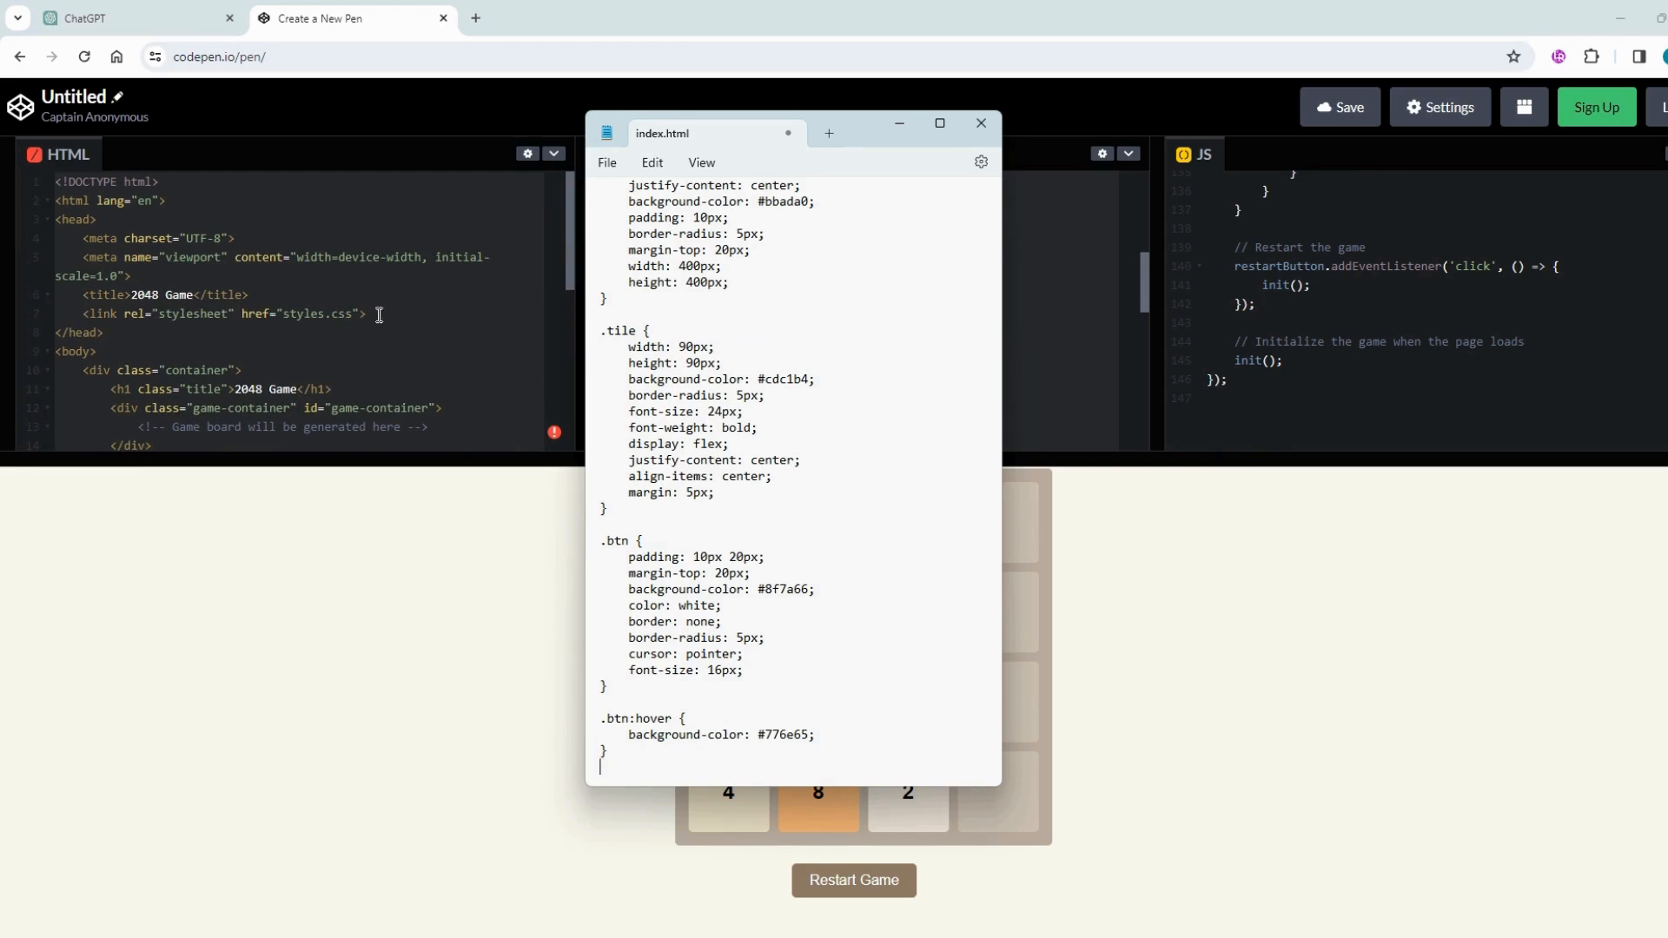
{"action": "left_click", "coordinate": [607, 163]}
{"action": "left_click", "coordinate": [660, 314]}
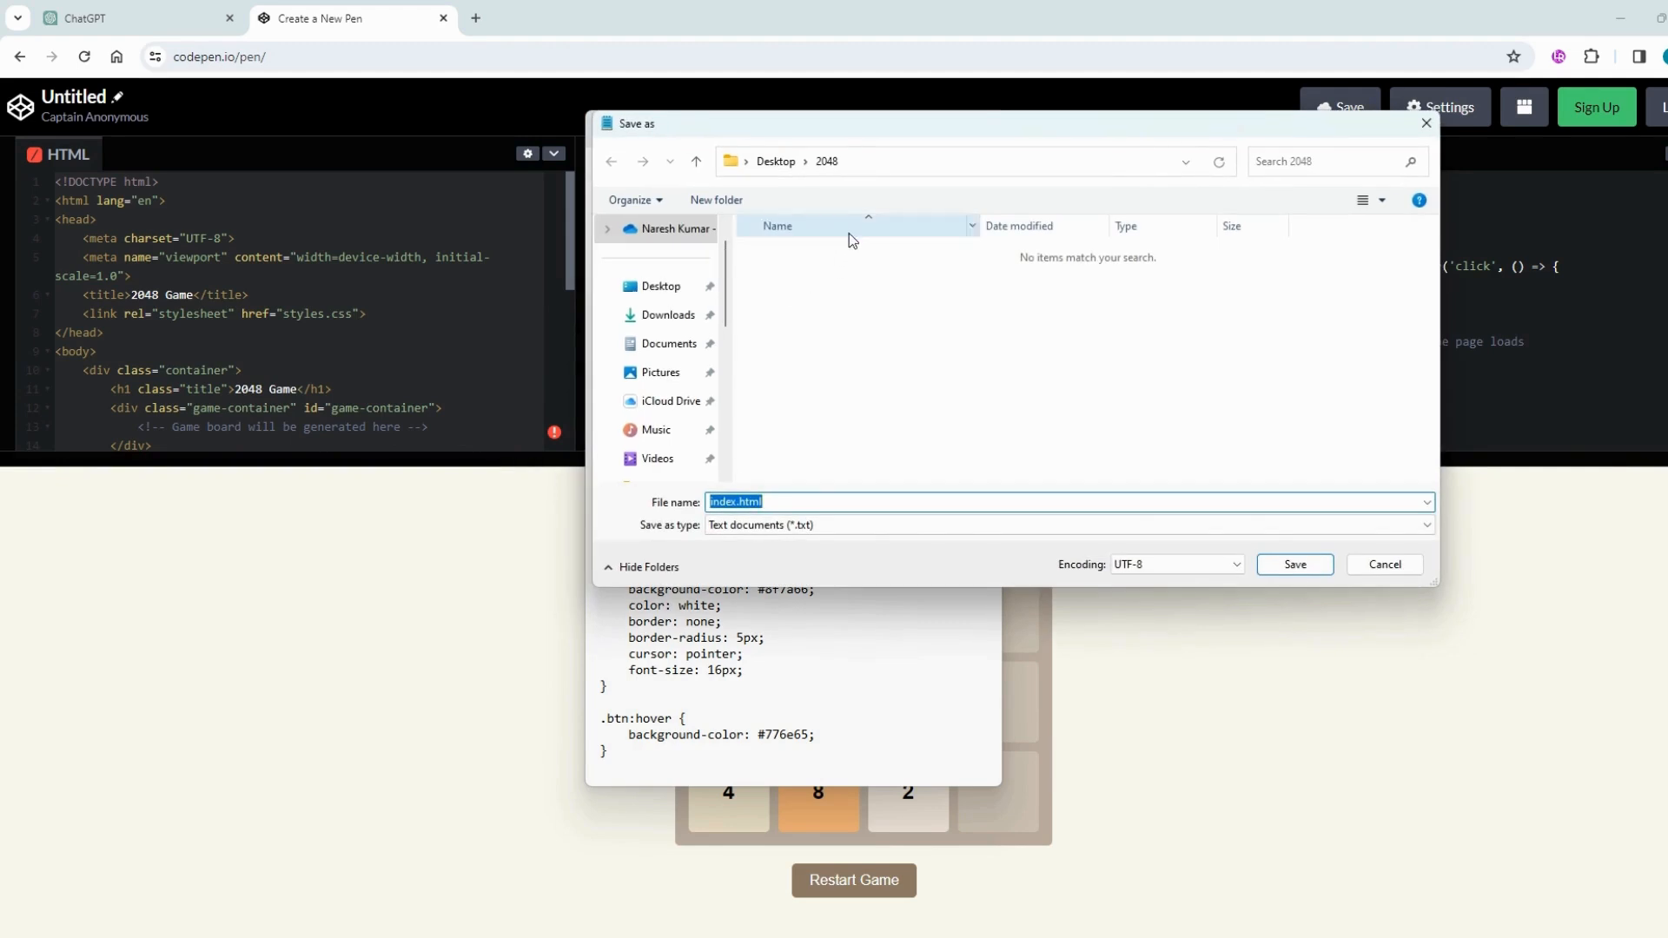
{"action": "type", "text": "styles.css"}
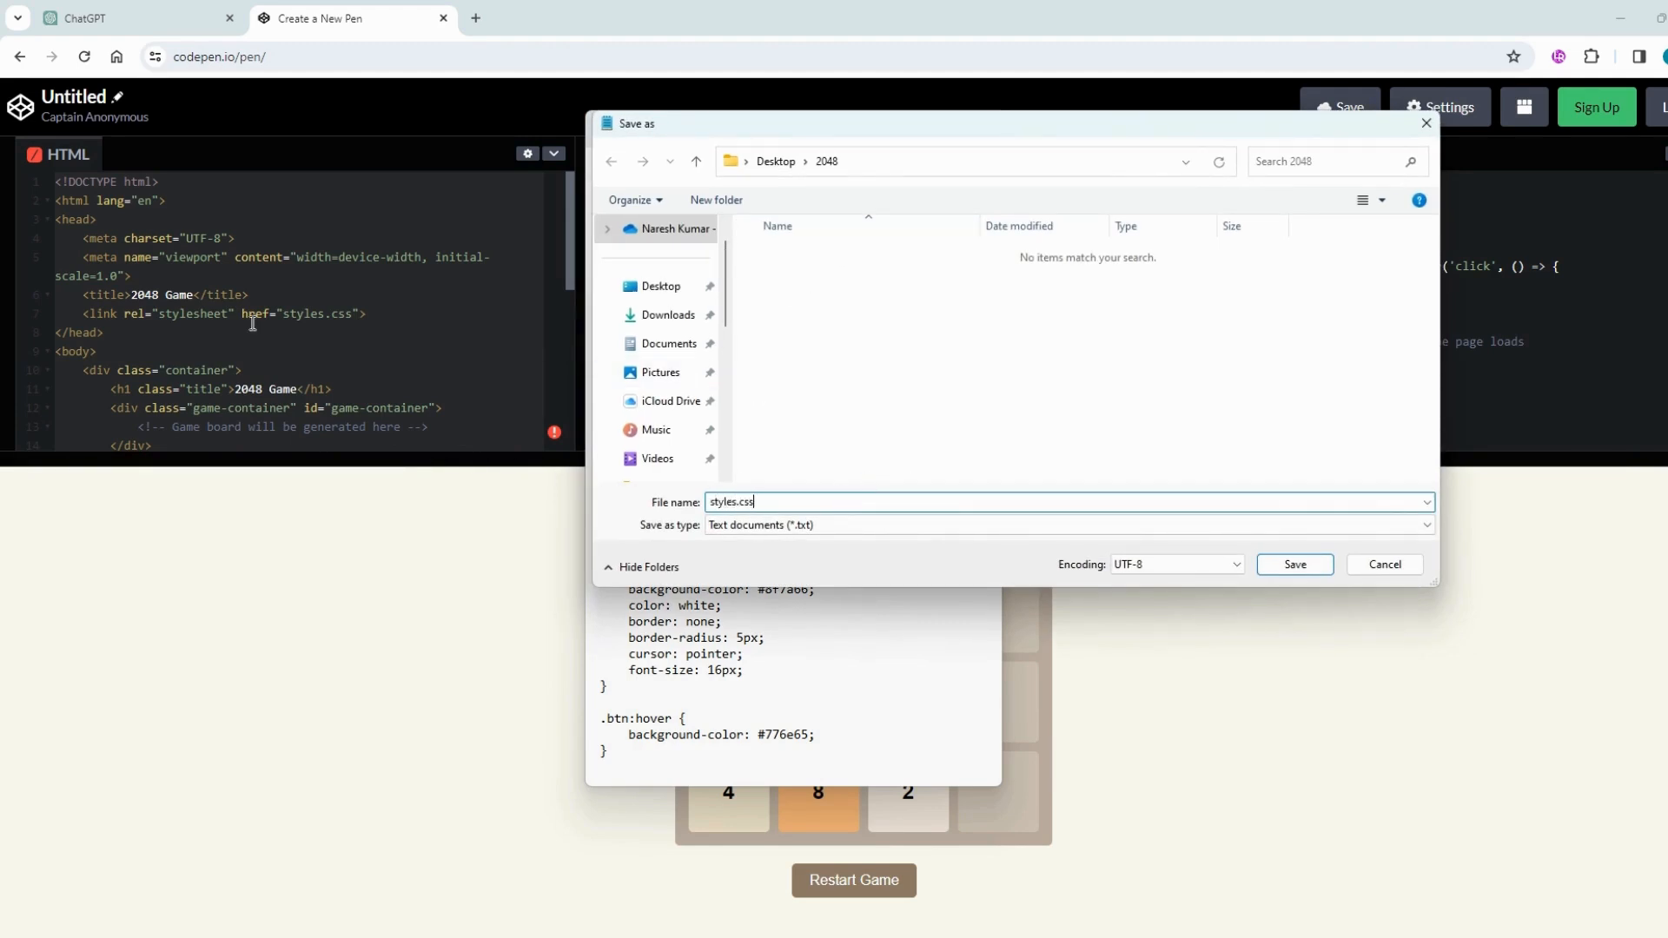
{"action": "left_click", "coordinate": [1316, 566]}
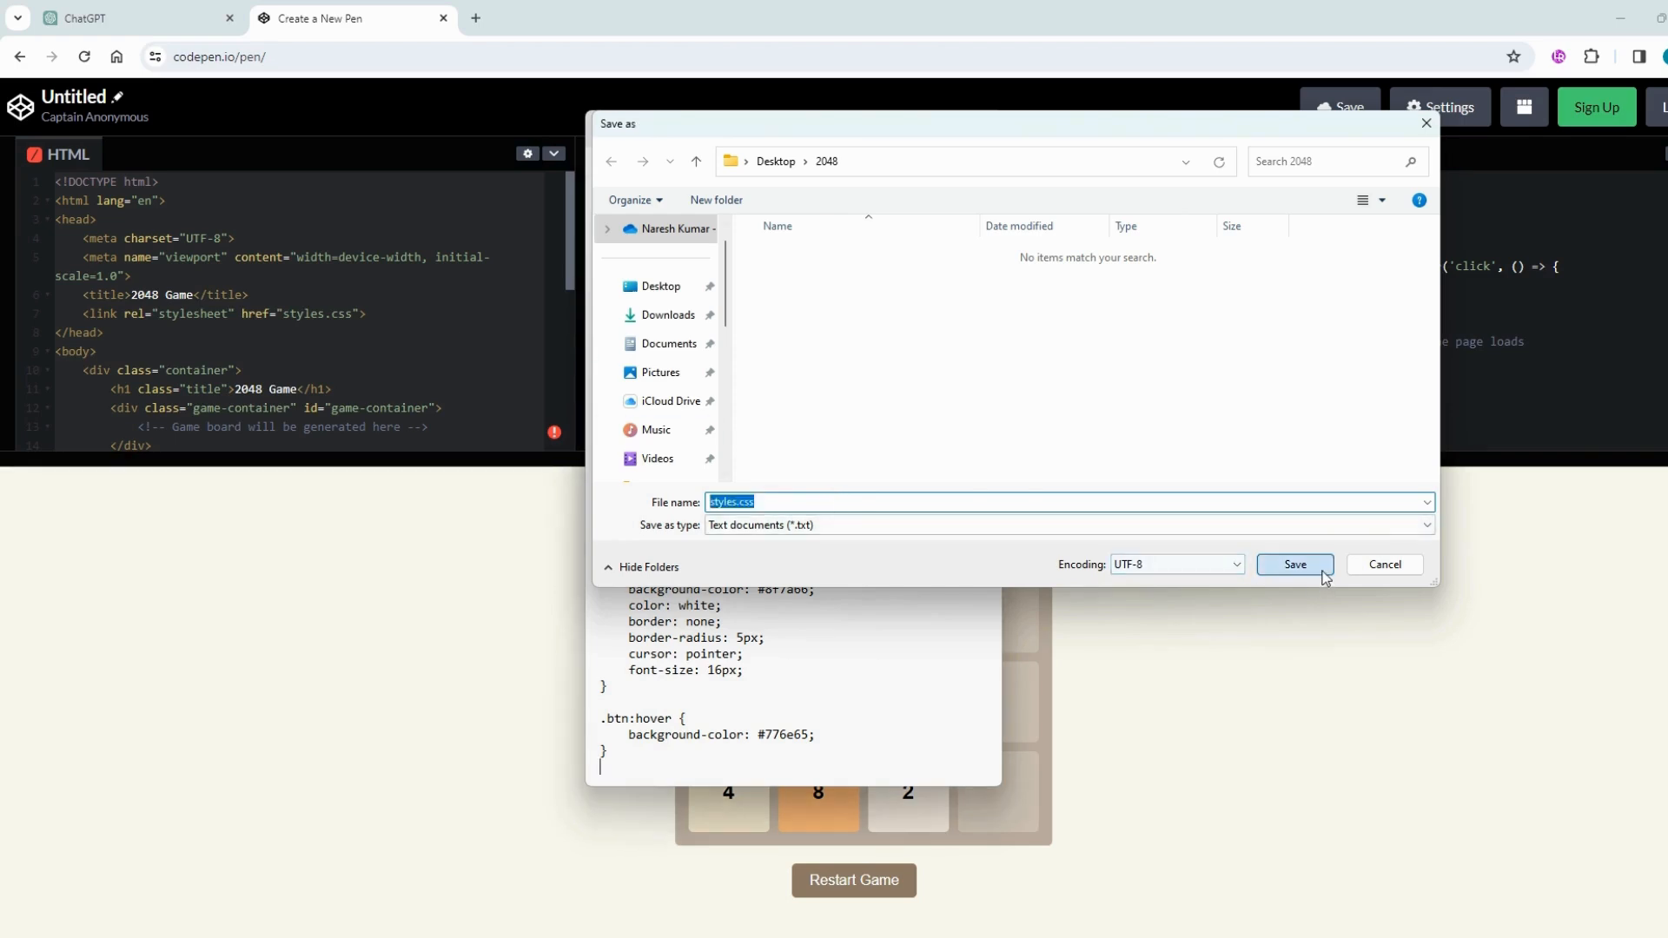
- Copy all of the JavaScript code from CodePen and replace the CSS in Notepad with it
{"action": "left_click", "coordinate": [1275, 310]}
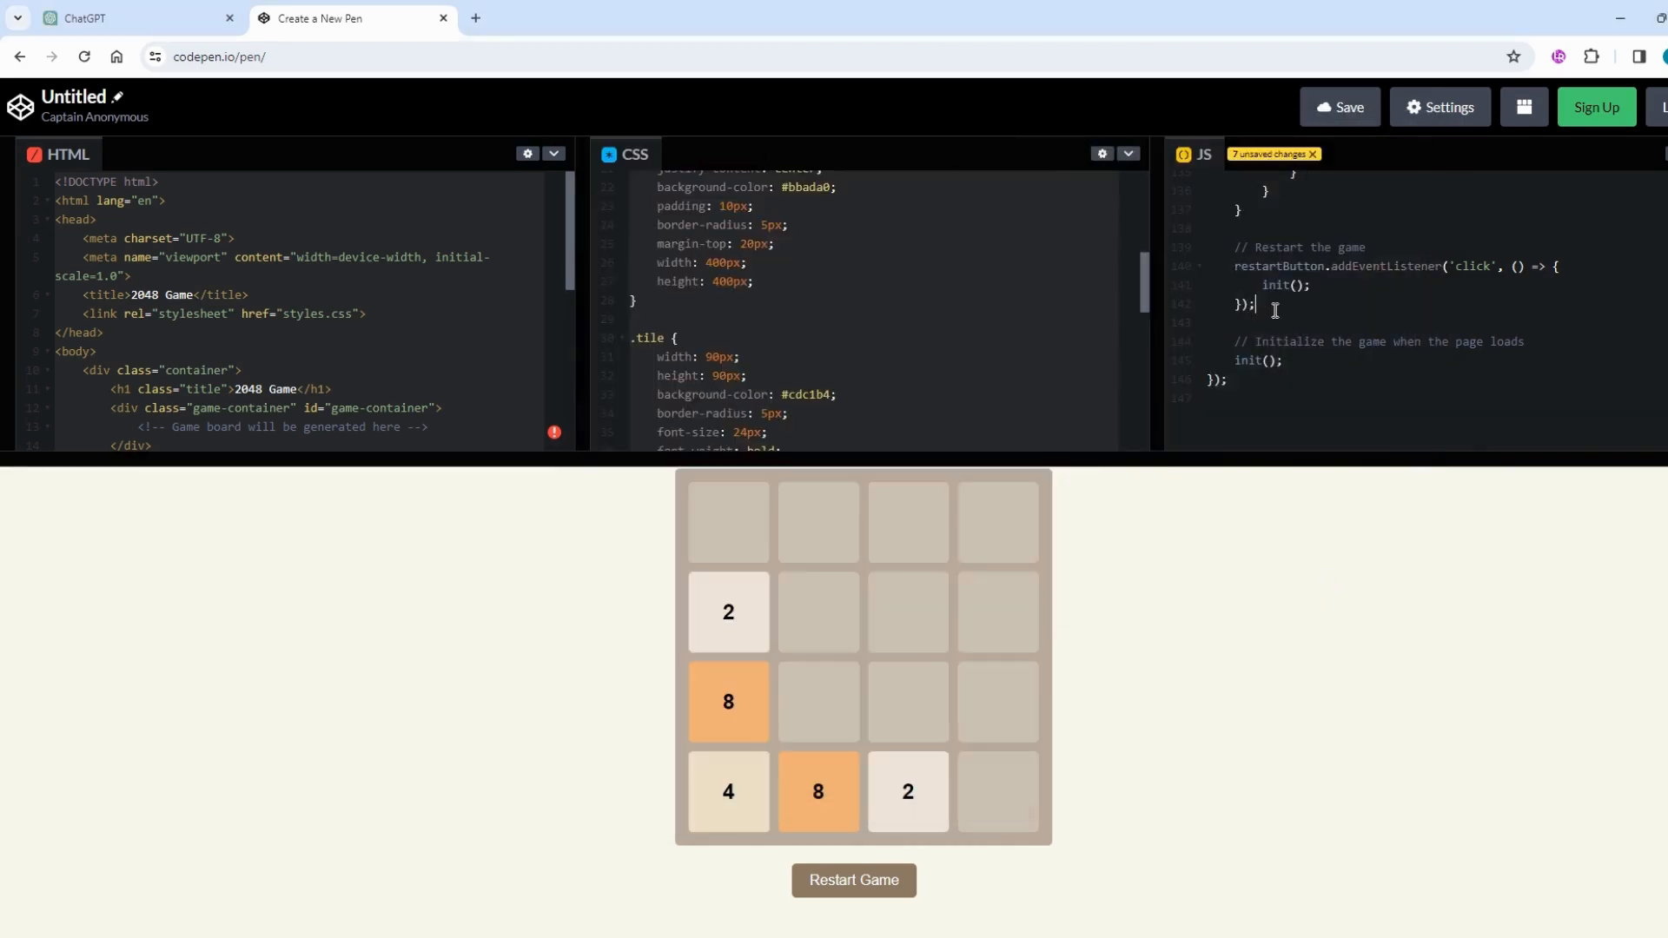
{"action": "key", "text": "ctrl+a"}
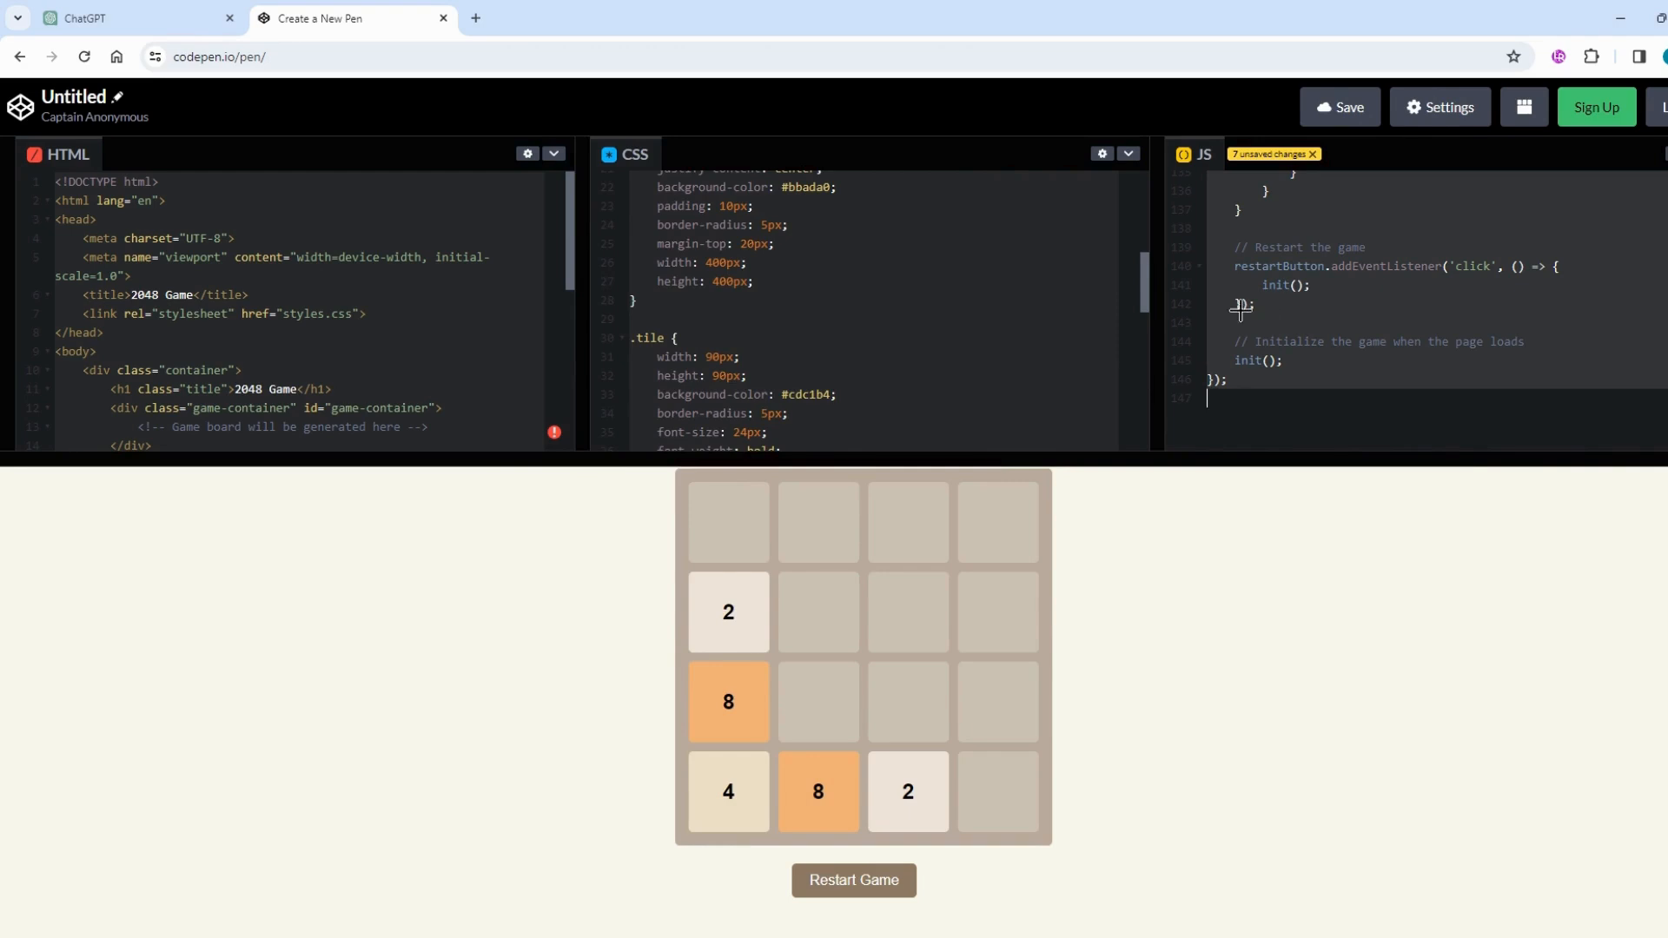
{"action": "key", "text": "alt+Tab"}
{"action": "key", "text": "ctrl+a"}
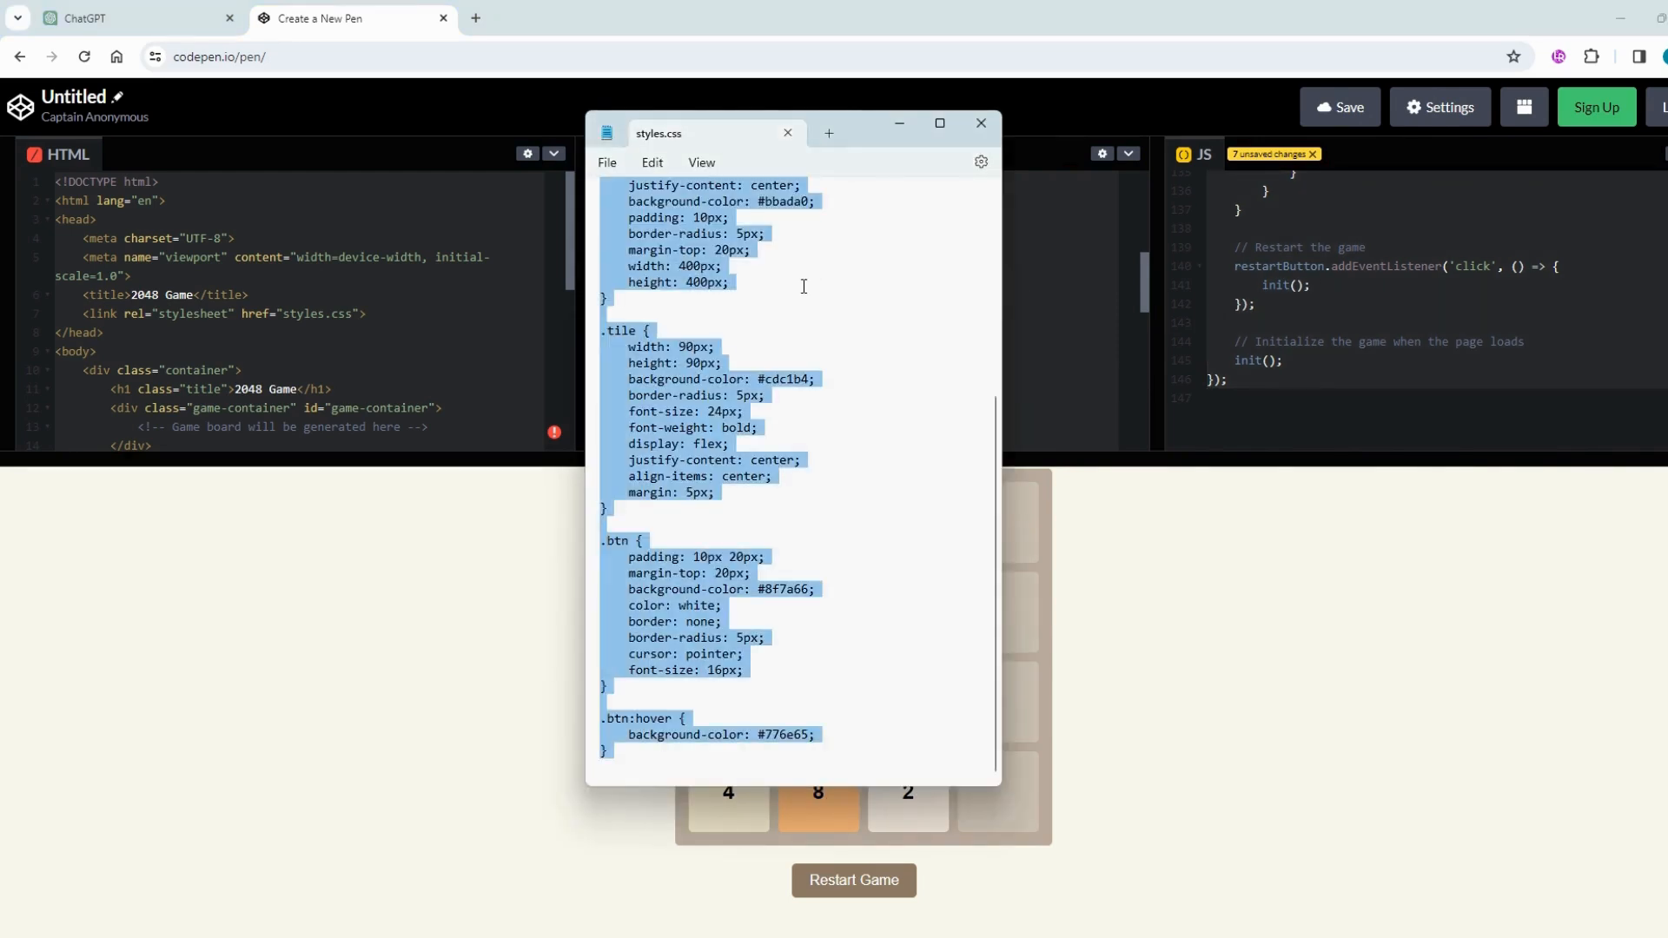
{"action": "key", "text": "ctrl+v"}
- Save the JavaScript as 2048.js in the 2048 folder, matching the HTML's script reference, and close Notepad
{"action": "scroll", "coordinate": [256, 336], "scroll_direction": "down", "scroll_amount": 3}
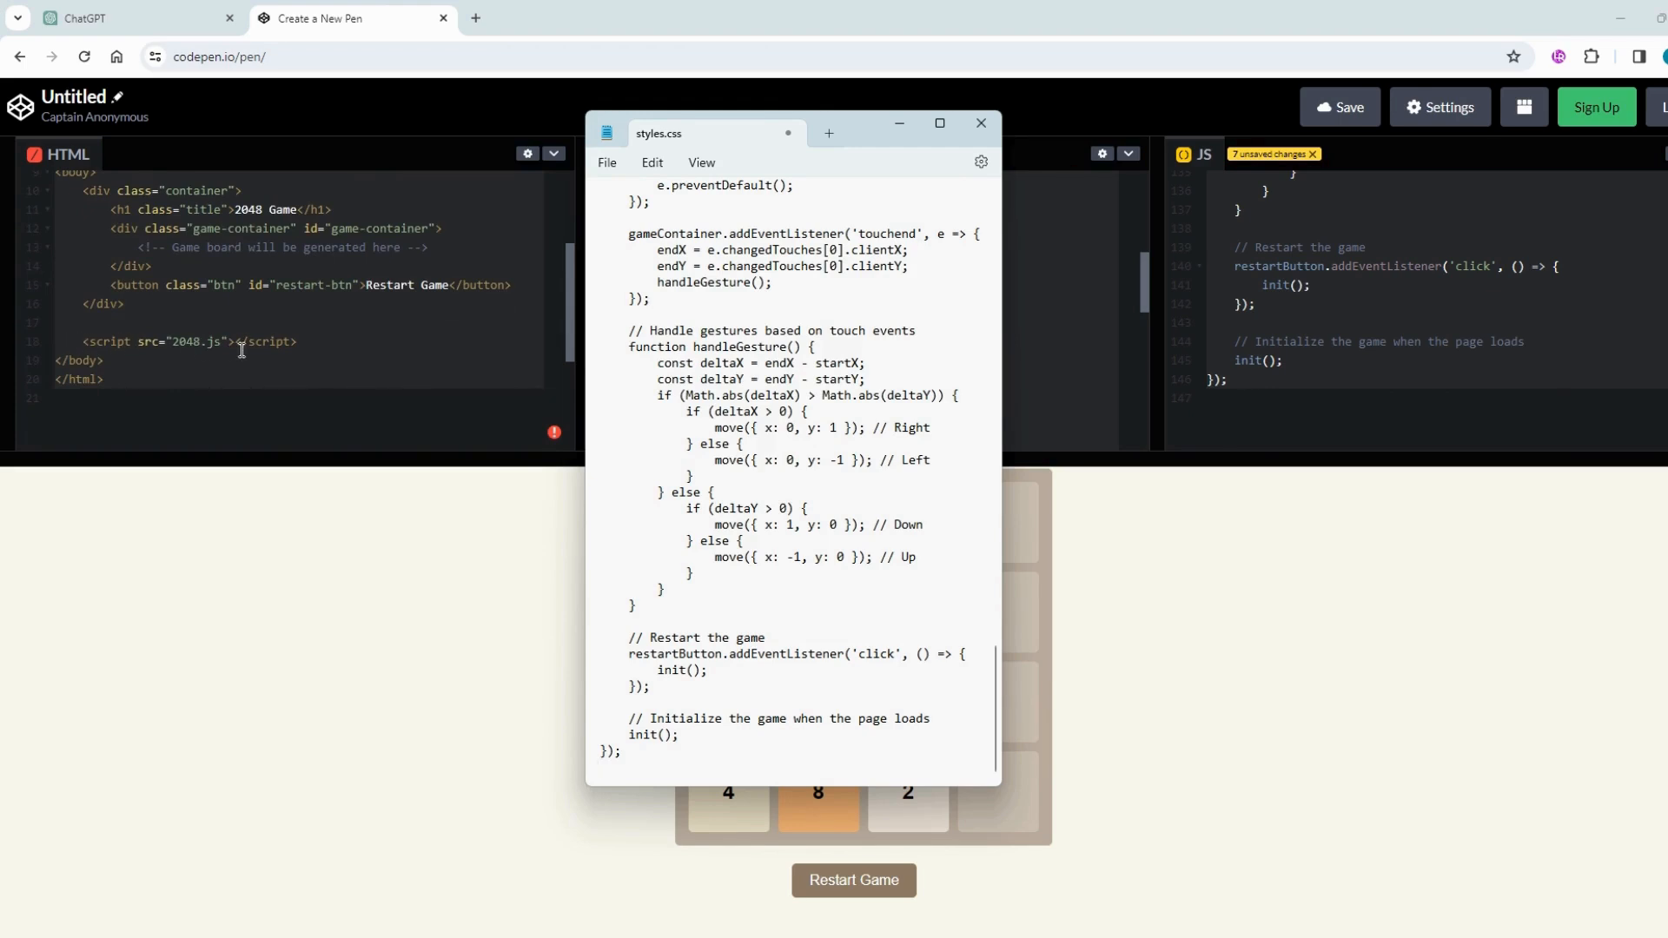
{"action": "left_click", "coordinate": [607, 163]}
{"action": "left_click", "coordinate": [653, 319]}
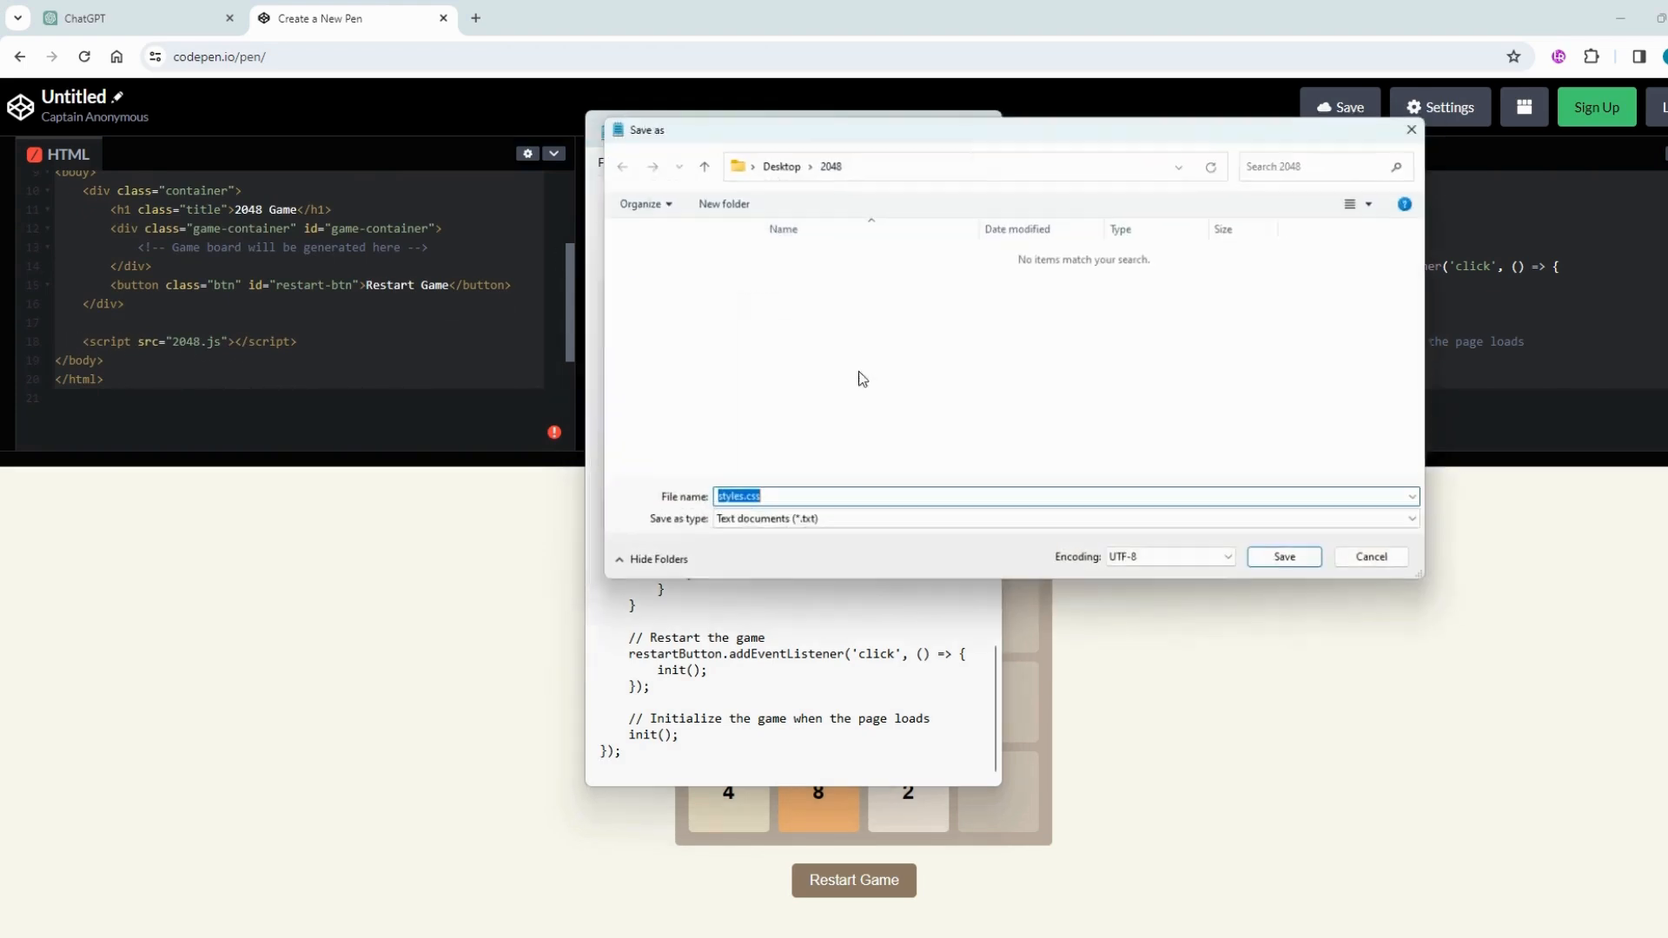
{"action": "type", "text": "2048.js"}
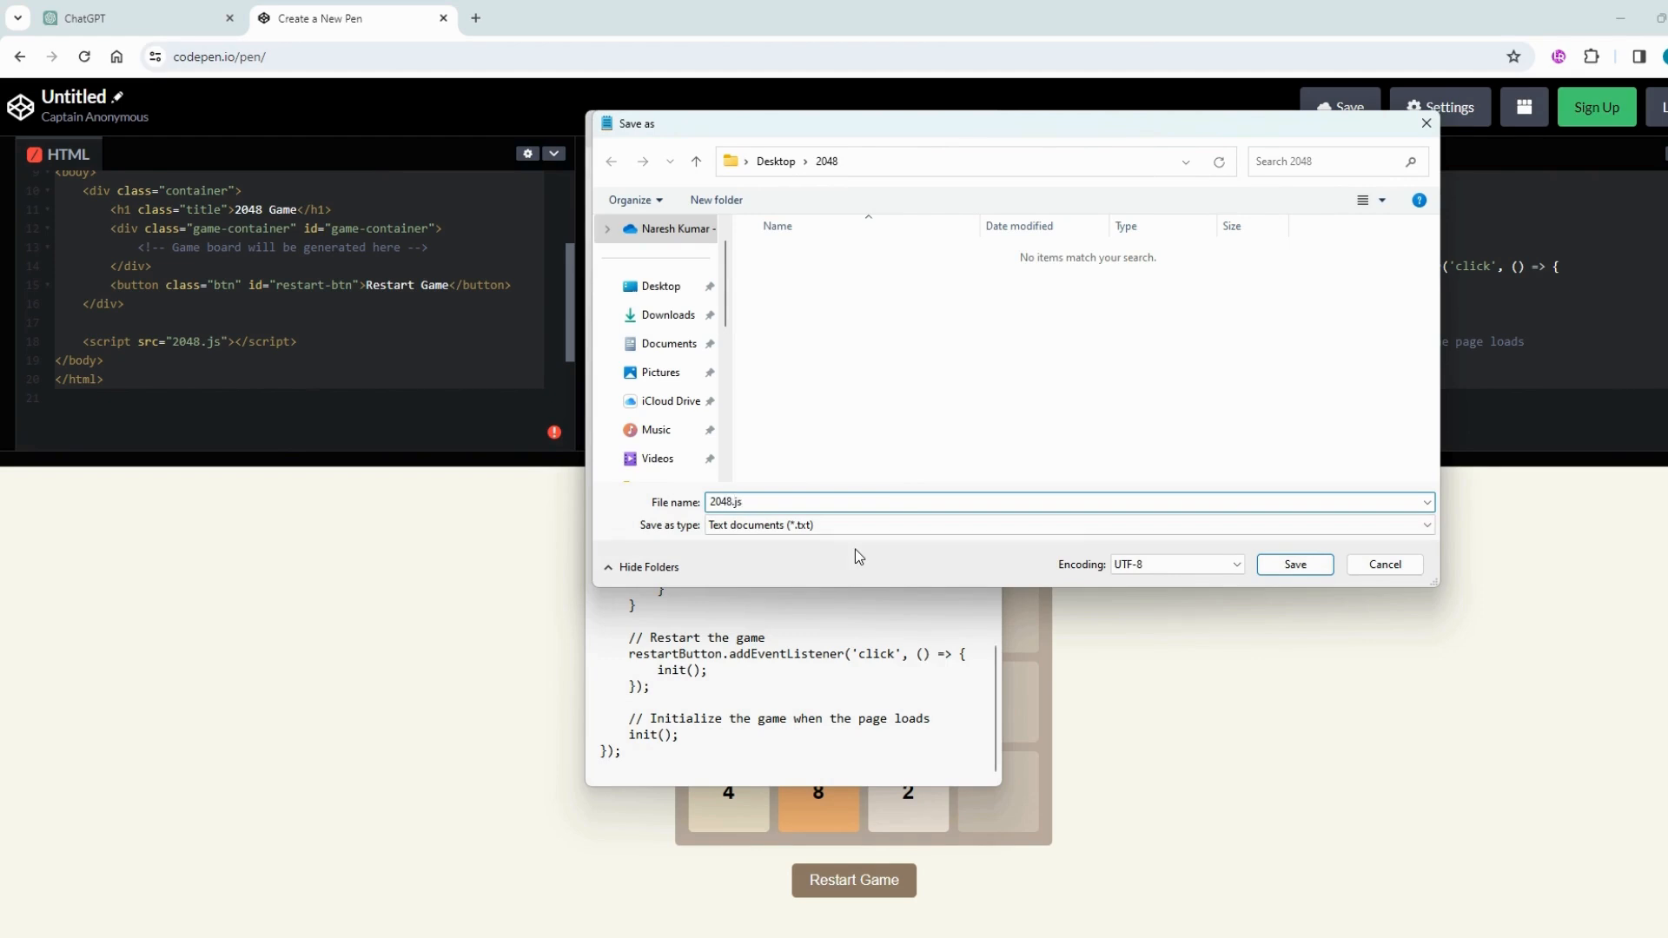
{"action": "type", "text": "\""}
{"action": "left_click", "coordinate": [1295, 564]}
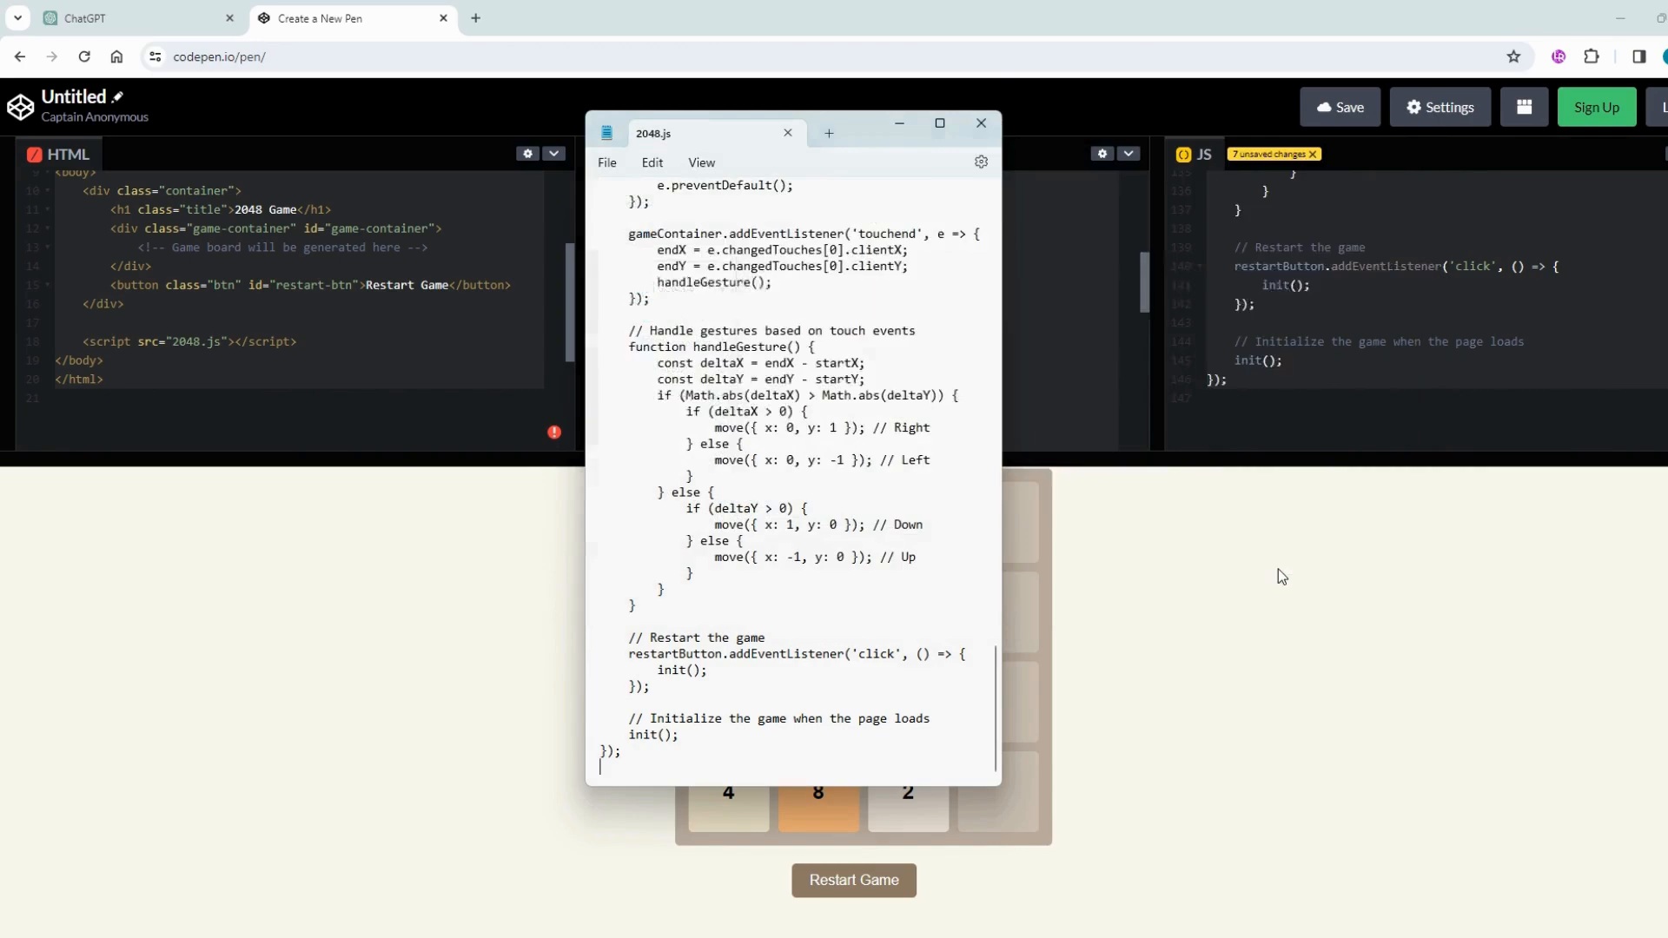
{"action": "left_click", "coordinate": [989, 123]}
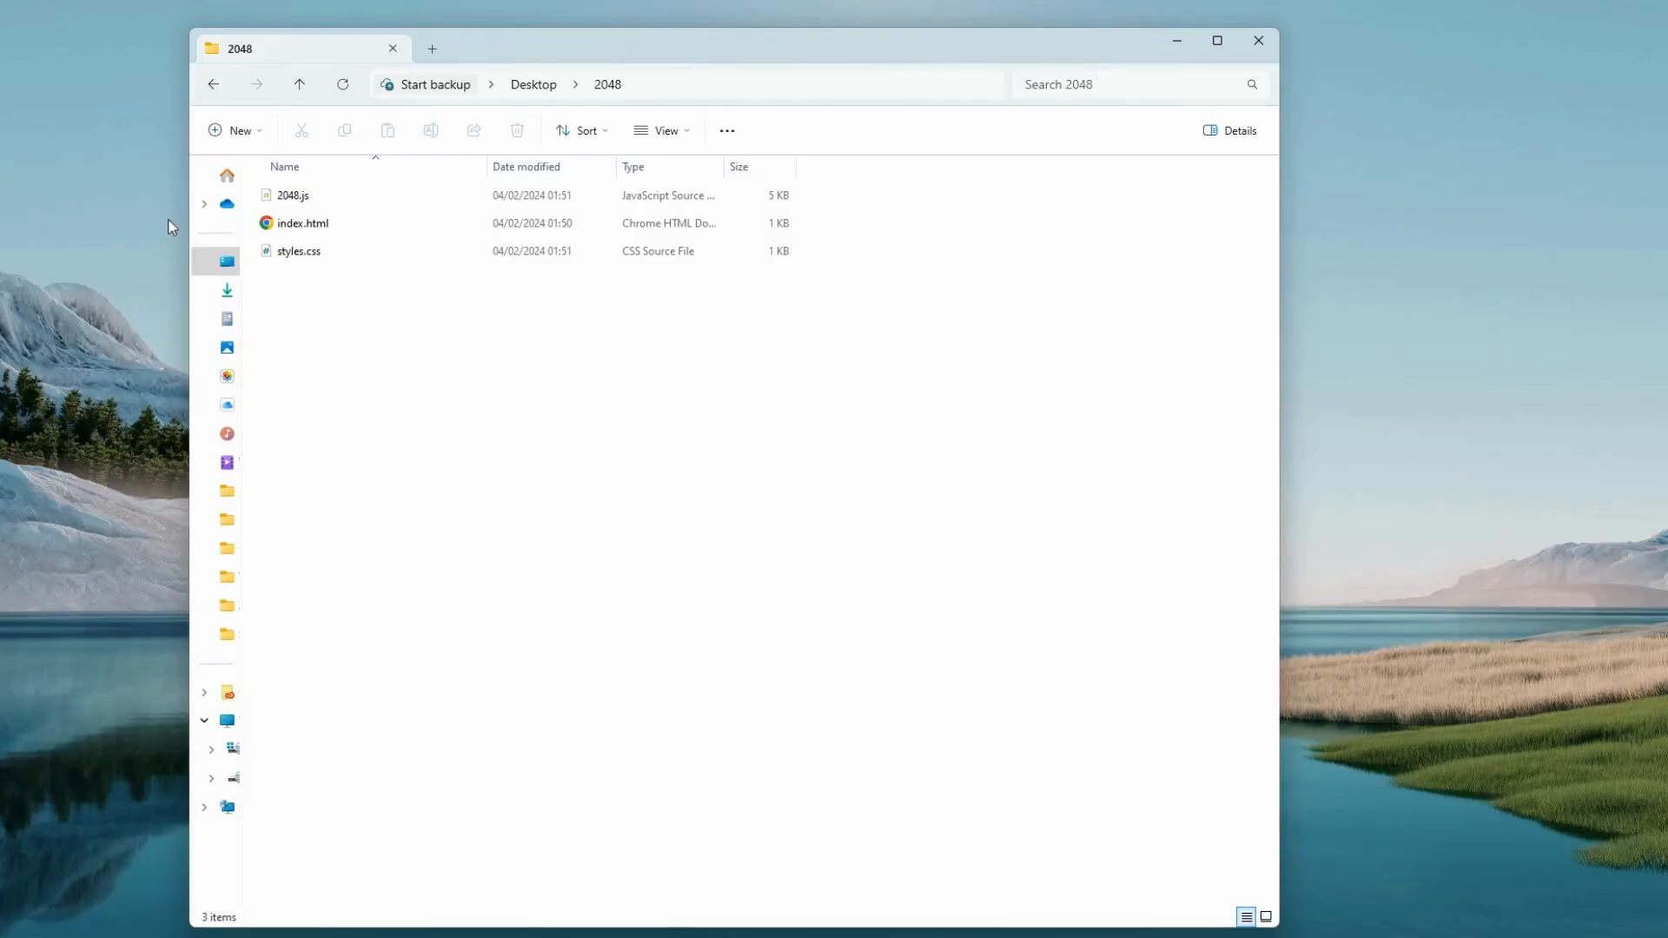
- Open index.html from the 2048 folder in the browser and test swiping the tiles in the Samsung Galaxy S20 Ultra emulation
{"action": "double_click", "coordinate": [338, 228]}
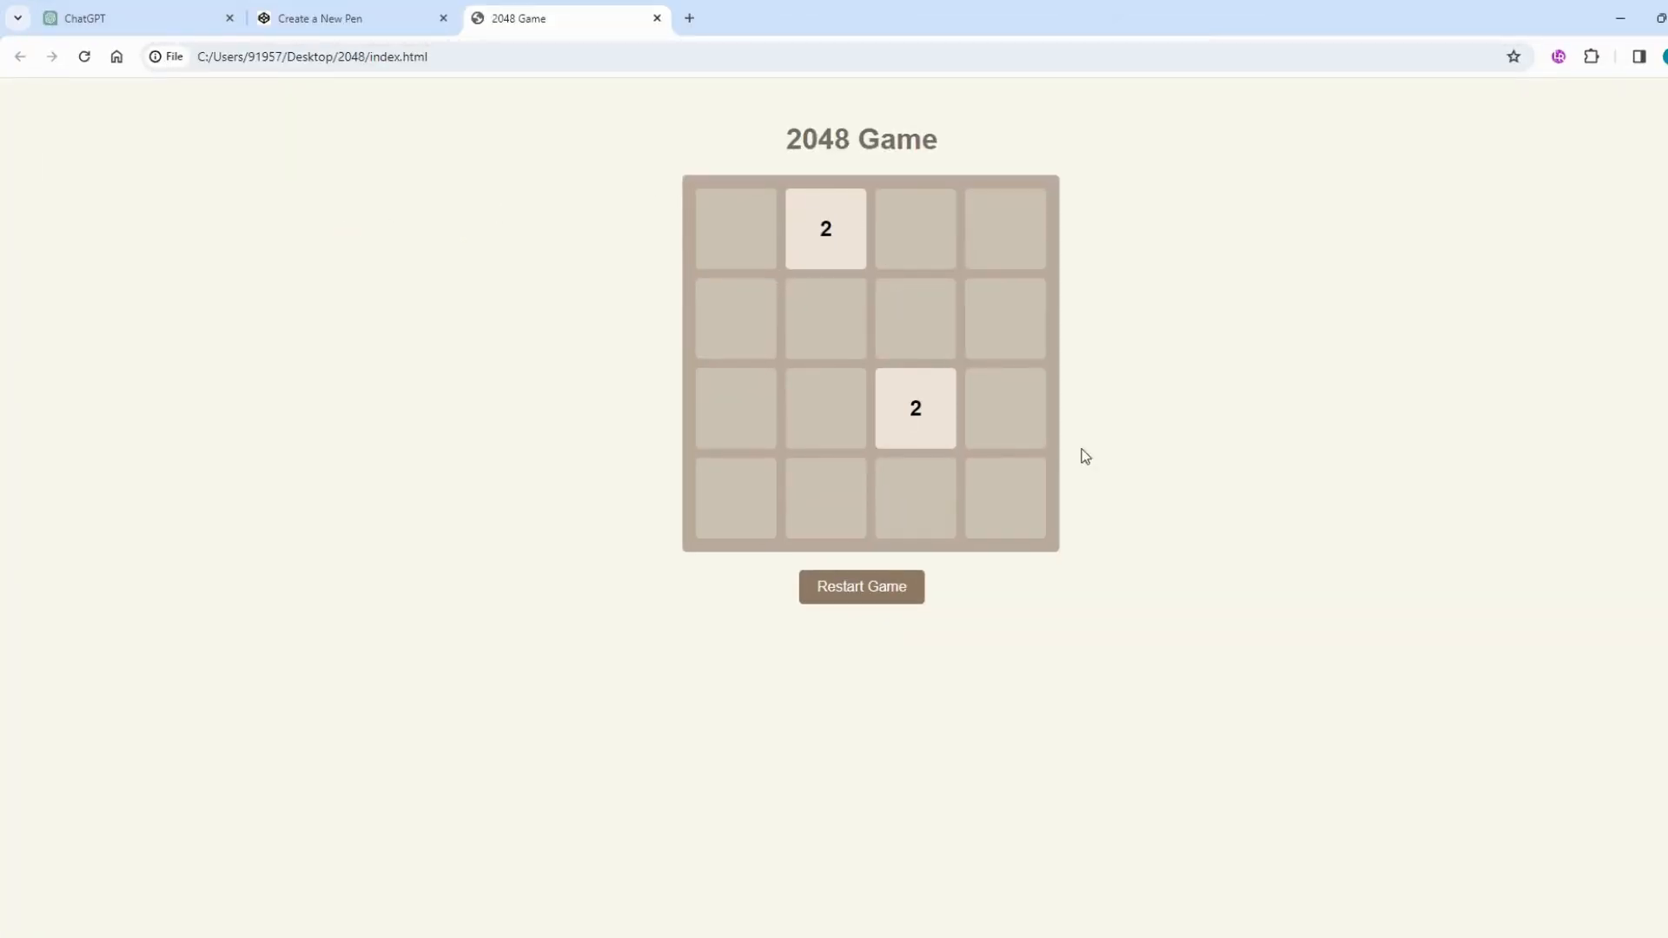
{"action": "right_click", "coordinate": [1139, 409]}
{"action": "left_click", "coordinate": [1227, 749]}
{"action": "left_click_drag", "start_coordinate": [933, 486], "coordinate": [981, 487]}
{"action": "left_click_drag", "start_coordinate": [853, 487], "coordinate": [847, 569]}
{"action": "left_click_drag", "start_coordinate": [890, 428], "coordinate": [972, 430]}
{"action": "left_click_drag", "start_coordinate": [886, 426], "coordinate": [975, 482]}
{"action": "left_click_drag", "start_coordinate": [874, 393], "coordinate": [751, 394]}
{"action": "left_click_drag", "start_coordinate": [863, 508], "coordinate": [1028, 476]}
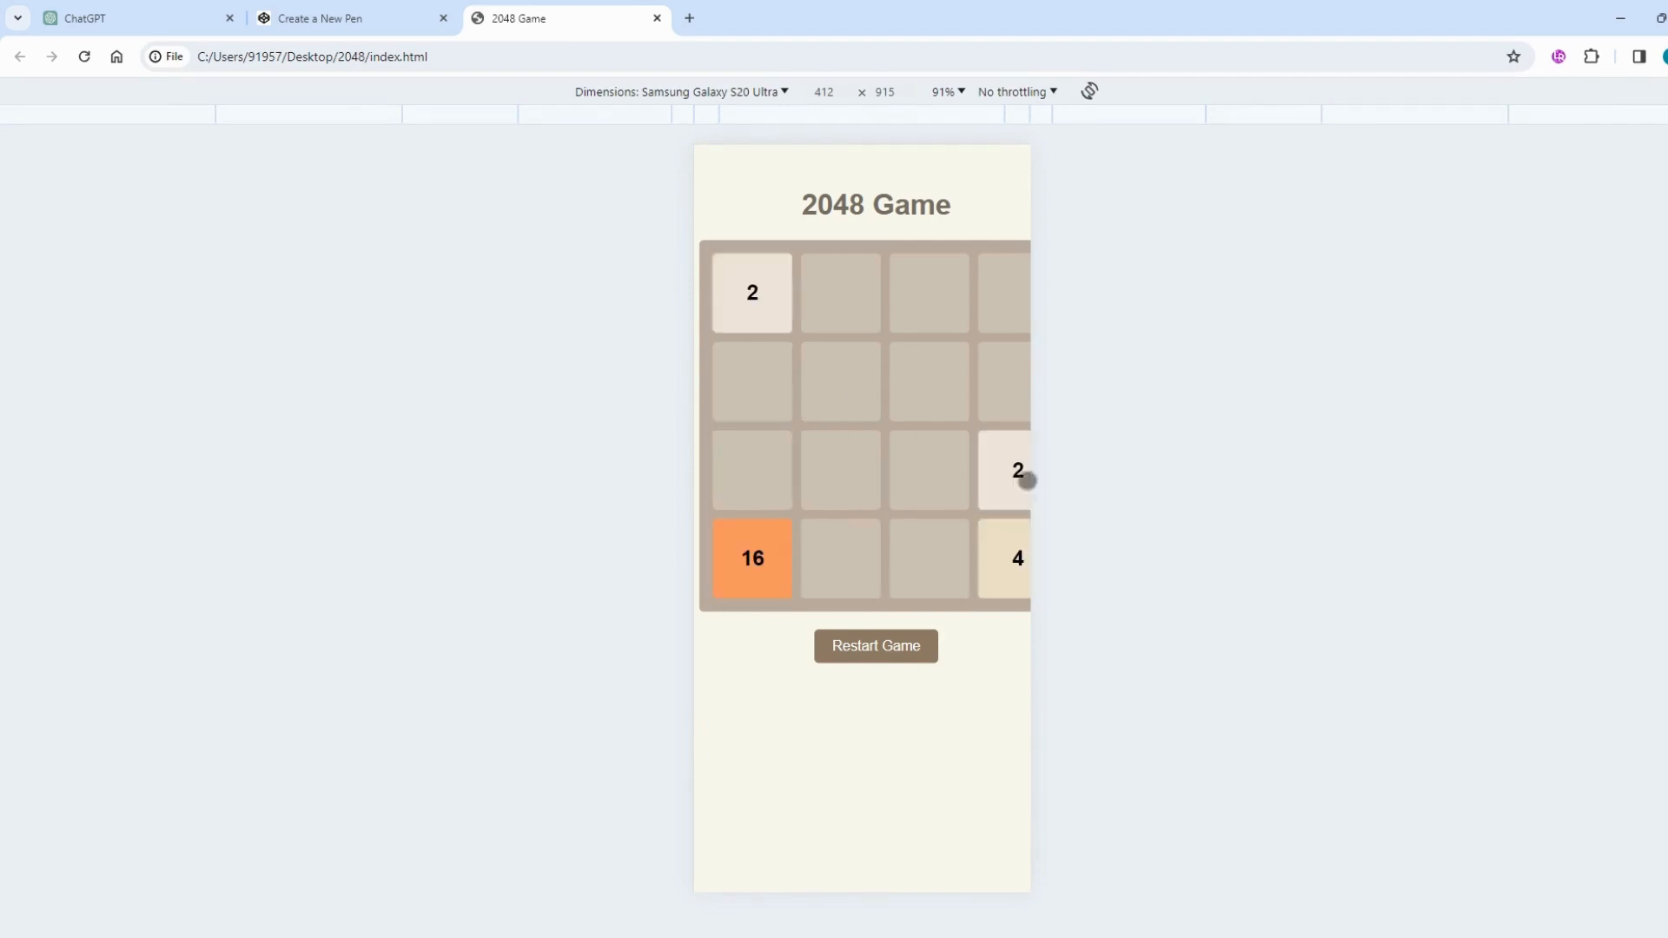
{"action": "left_click_drag", "start_coordinate": [852, 435], "coordinate": [956, 335]}
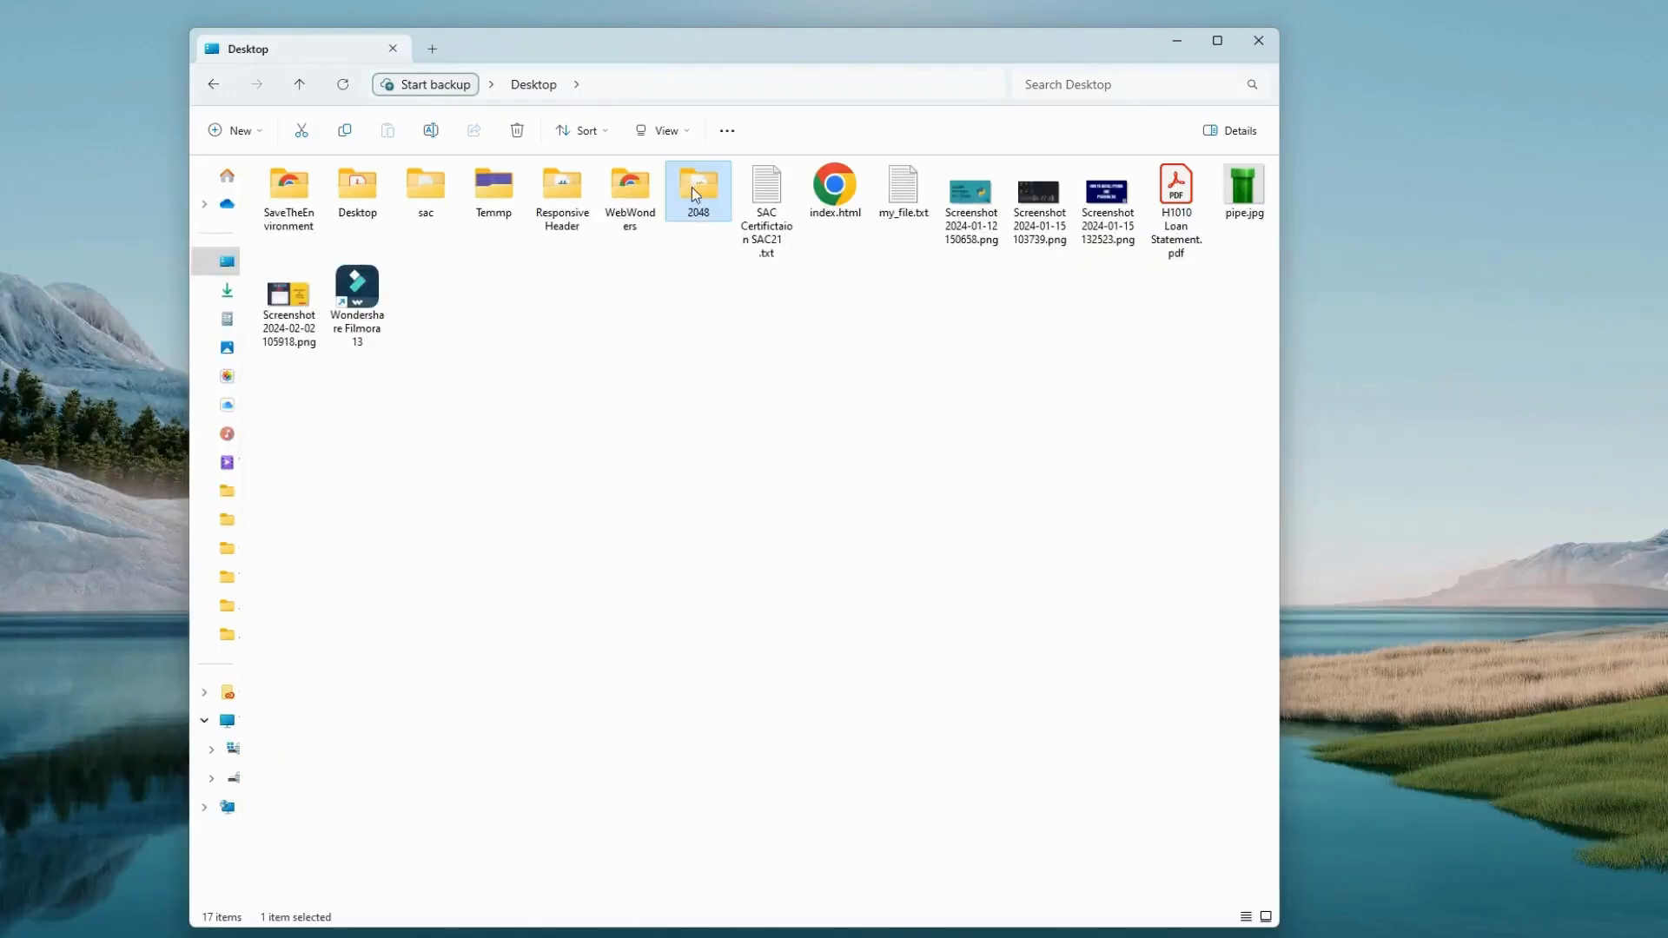
- Compress the 2048 folder on the Desktop into a ZIP archive named 2048.zip
{"action": "right_click", "coordinate": [695, 189]}
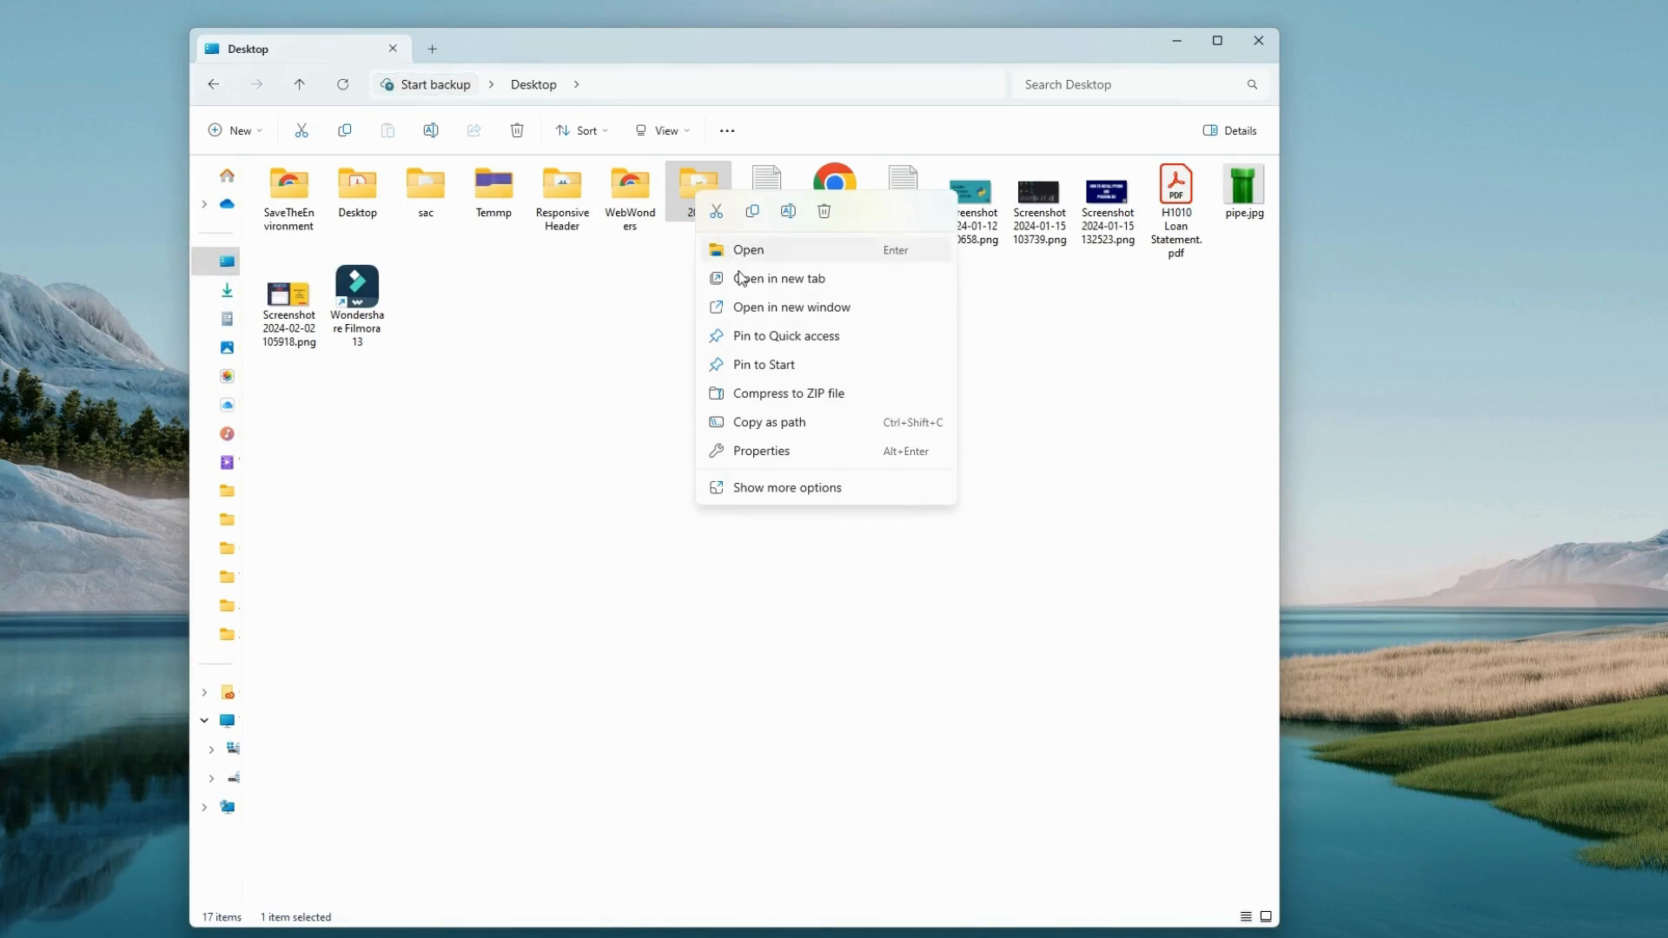
{"action": "left_click", "coordinate": [775, 400]}
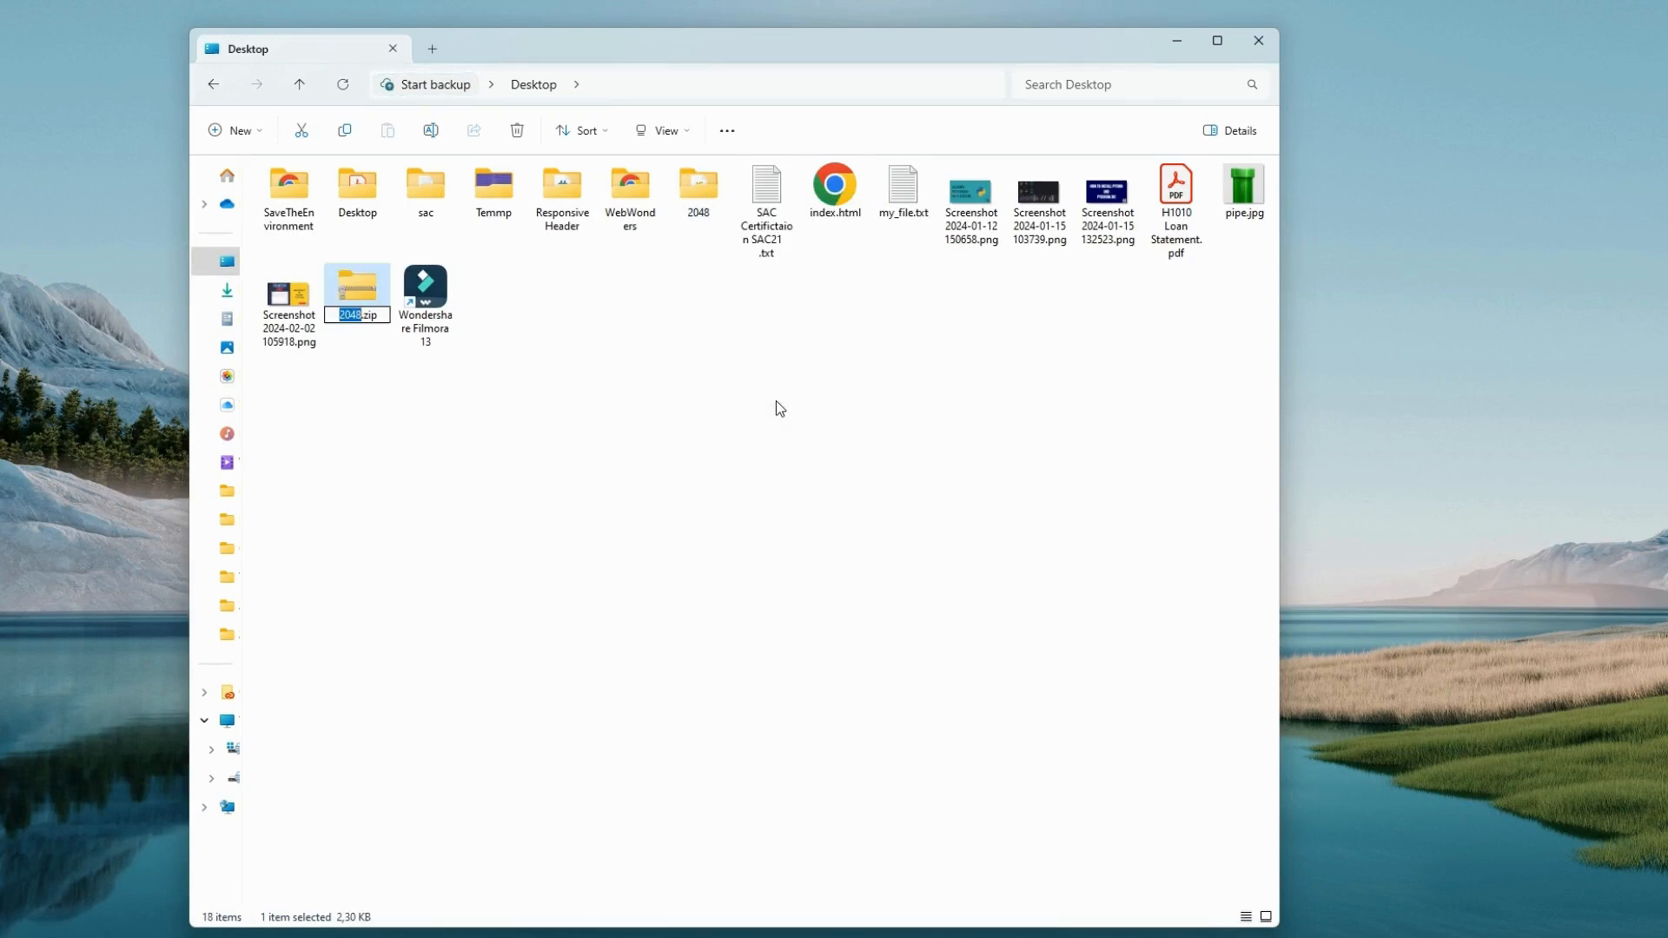
{"action": "left_click", "coordinate": [400, 368]}
{"action": "left_click", "coordinate": [360, 299]}
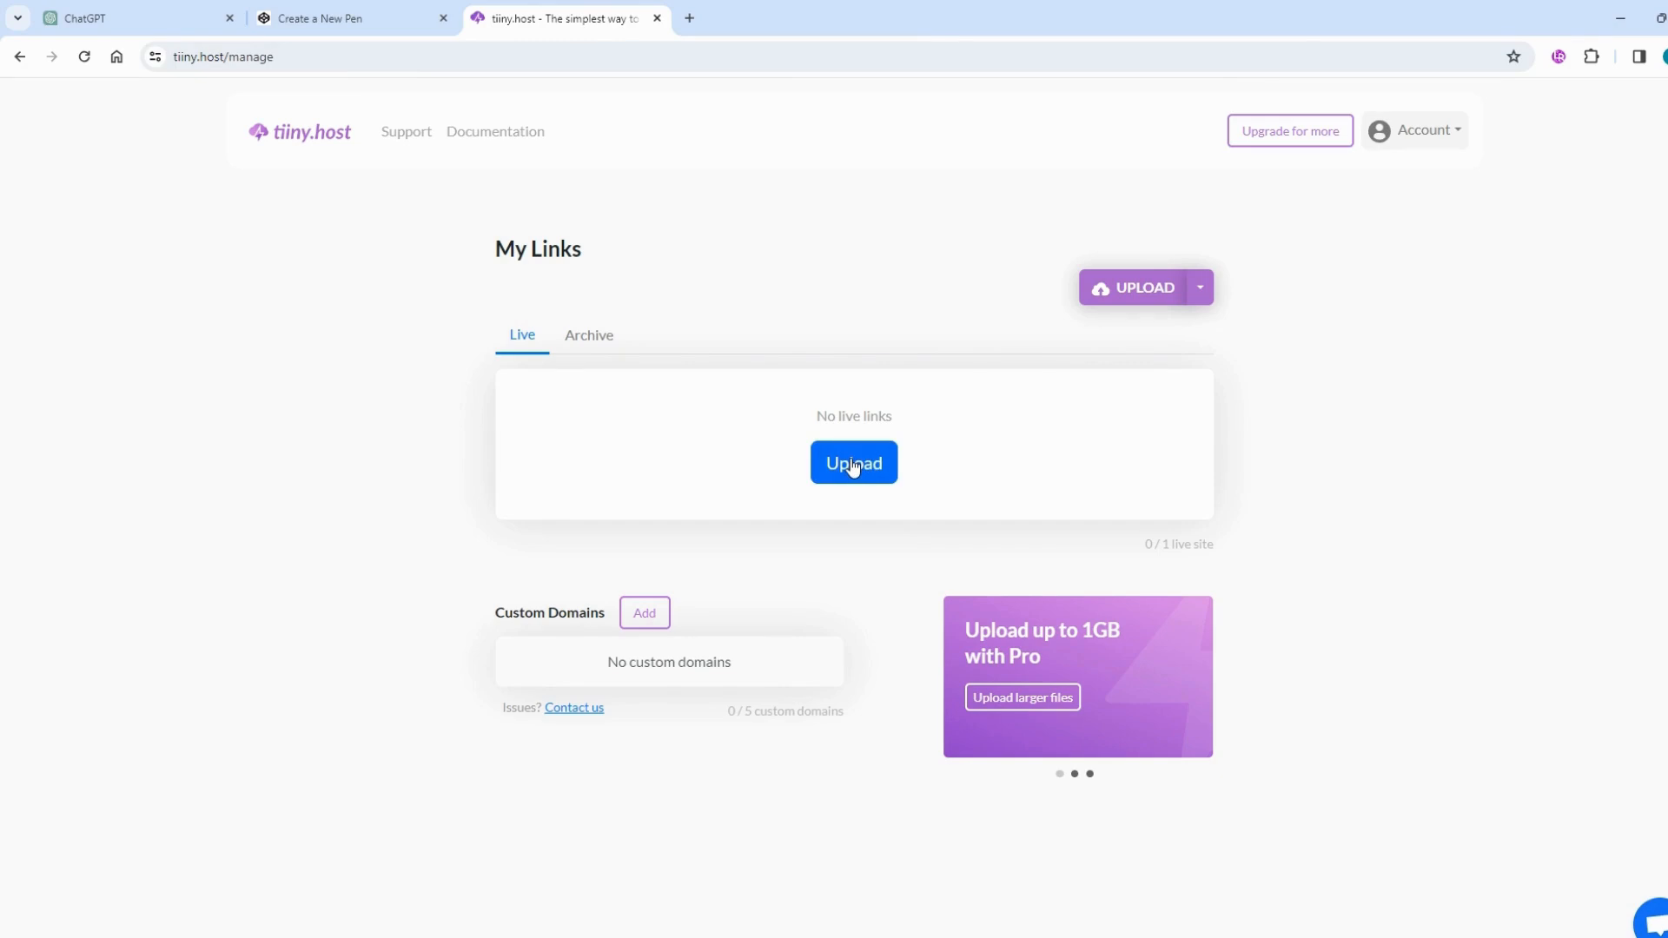
- Start a ZIP upload on tiiny.host and choose 2048.zip from the Desktop
{"action": "left_click", "coordinate": [857, 464]}
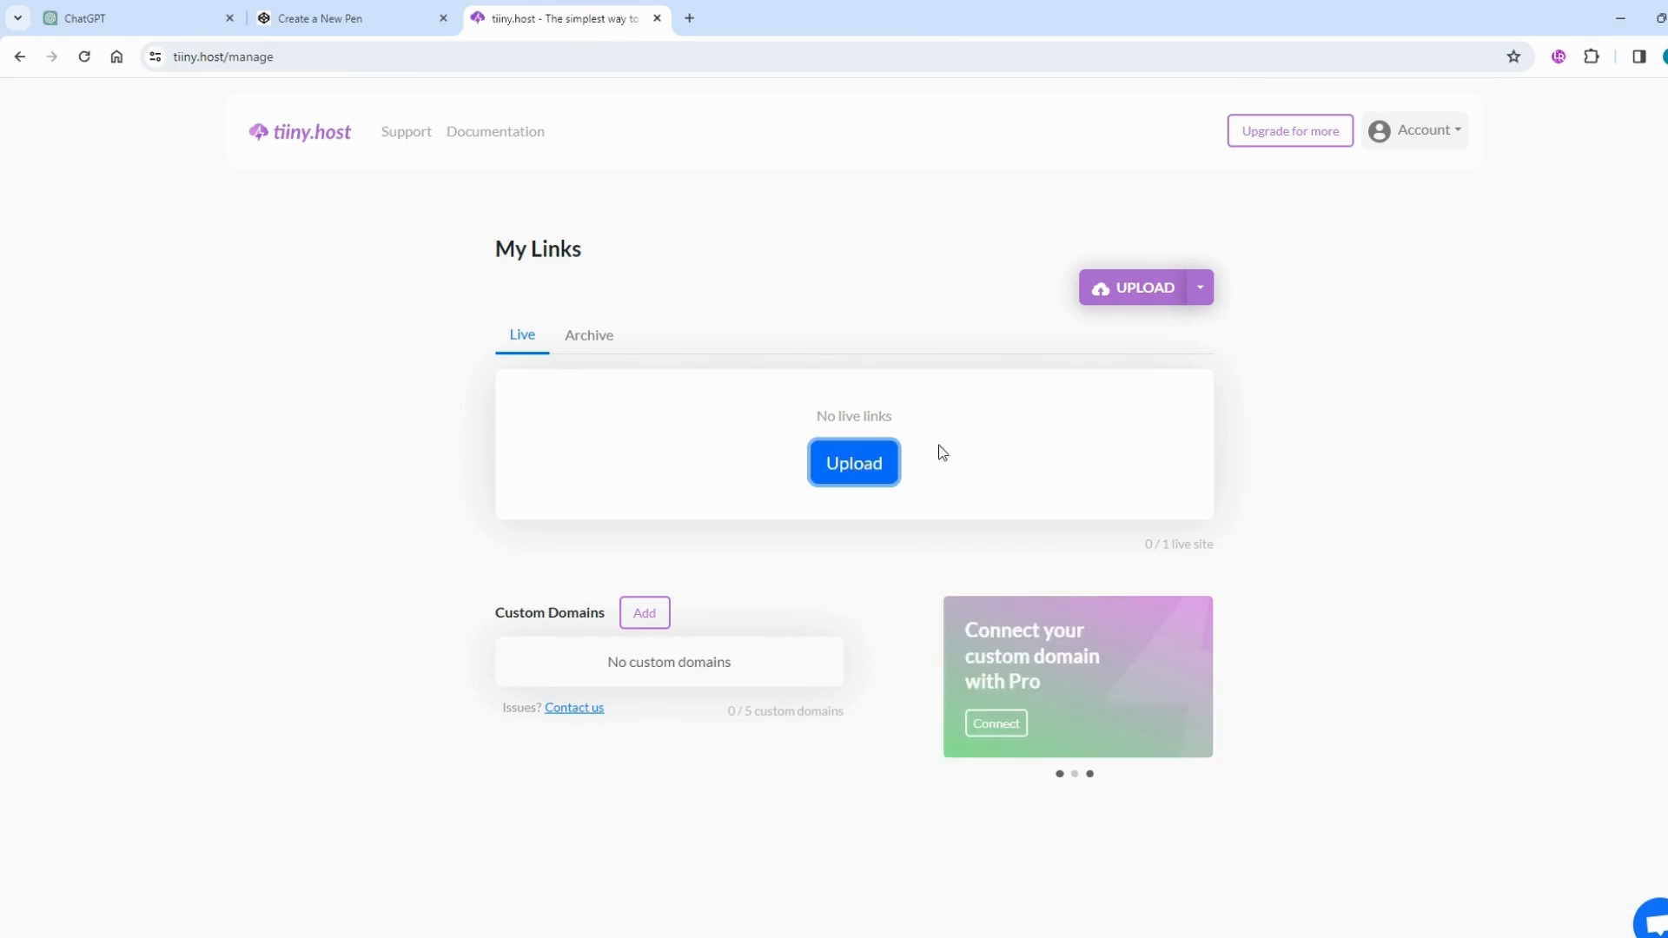
{"action": "left_click", "coordinate": [856, 482]}
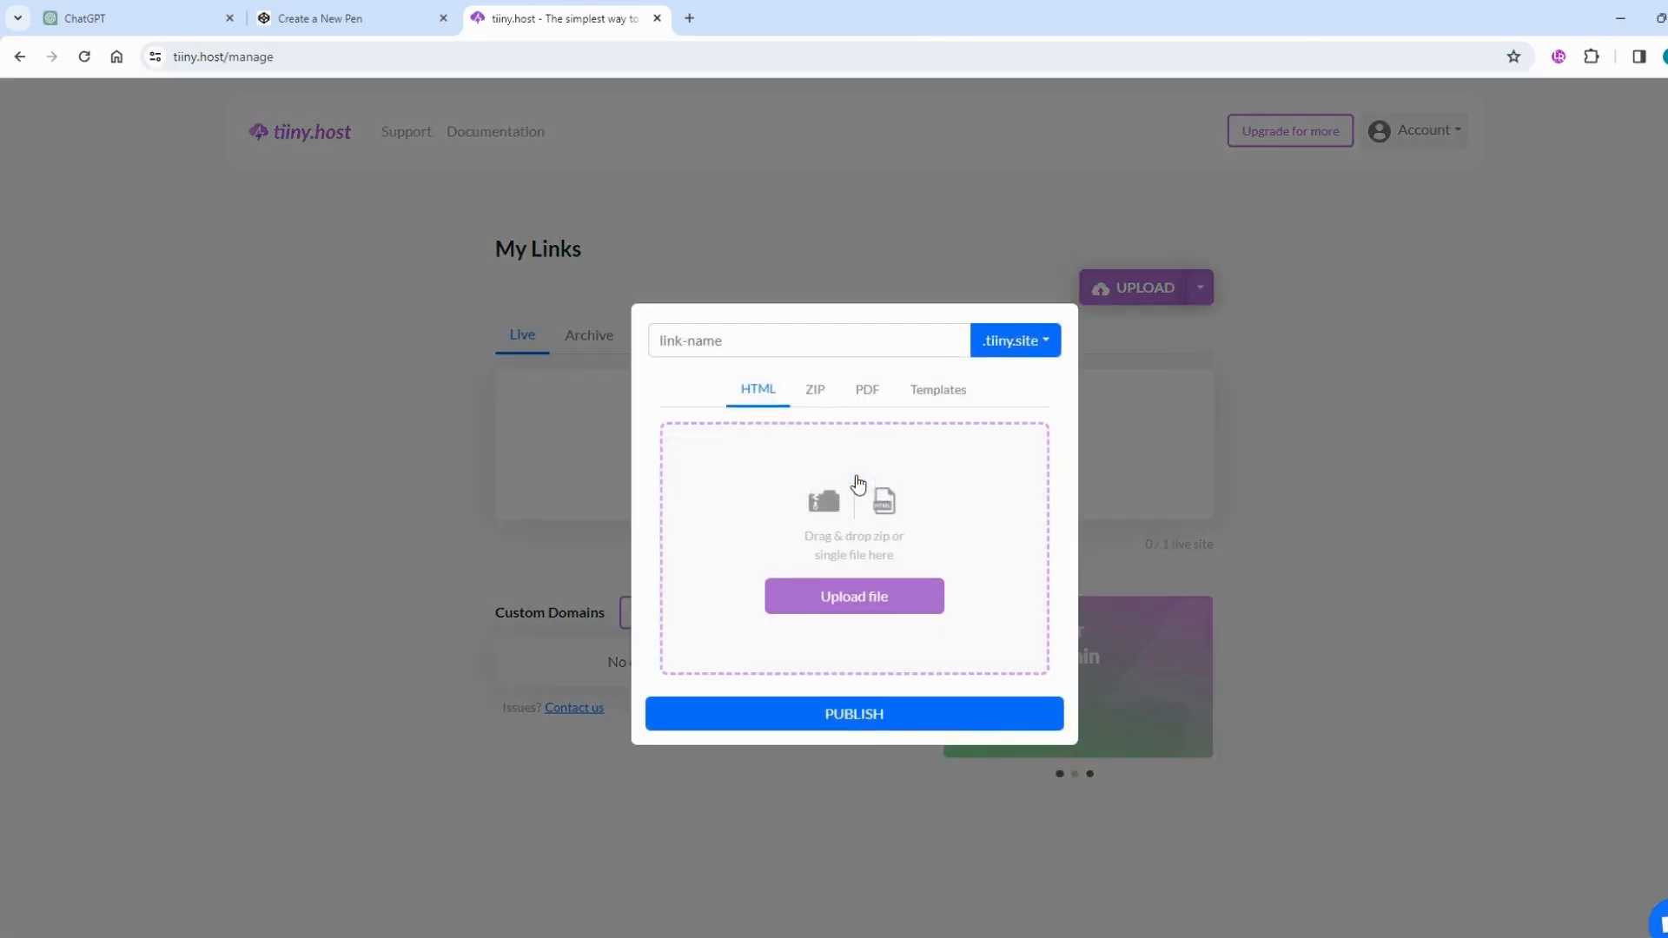
{"action": "left_click", "coordinate": [816, 395]}
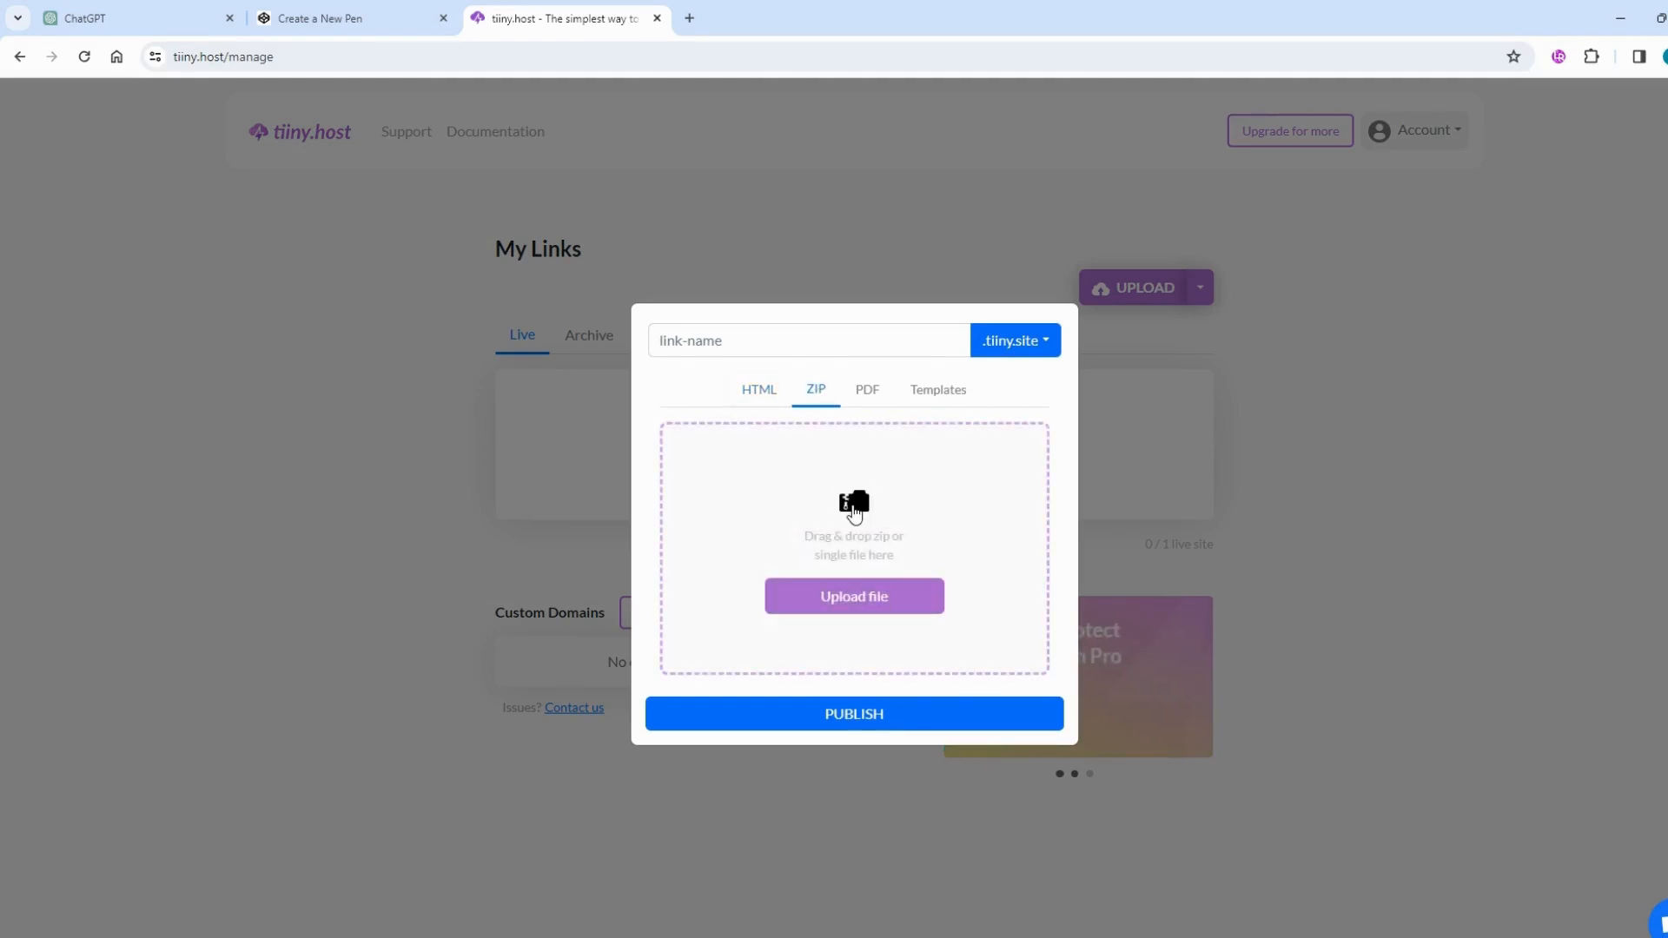
{"action": "left_click", "coordinate": [860, 587]}
{"action": "left_click", "coordinate": [721, 457]}
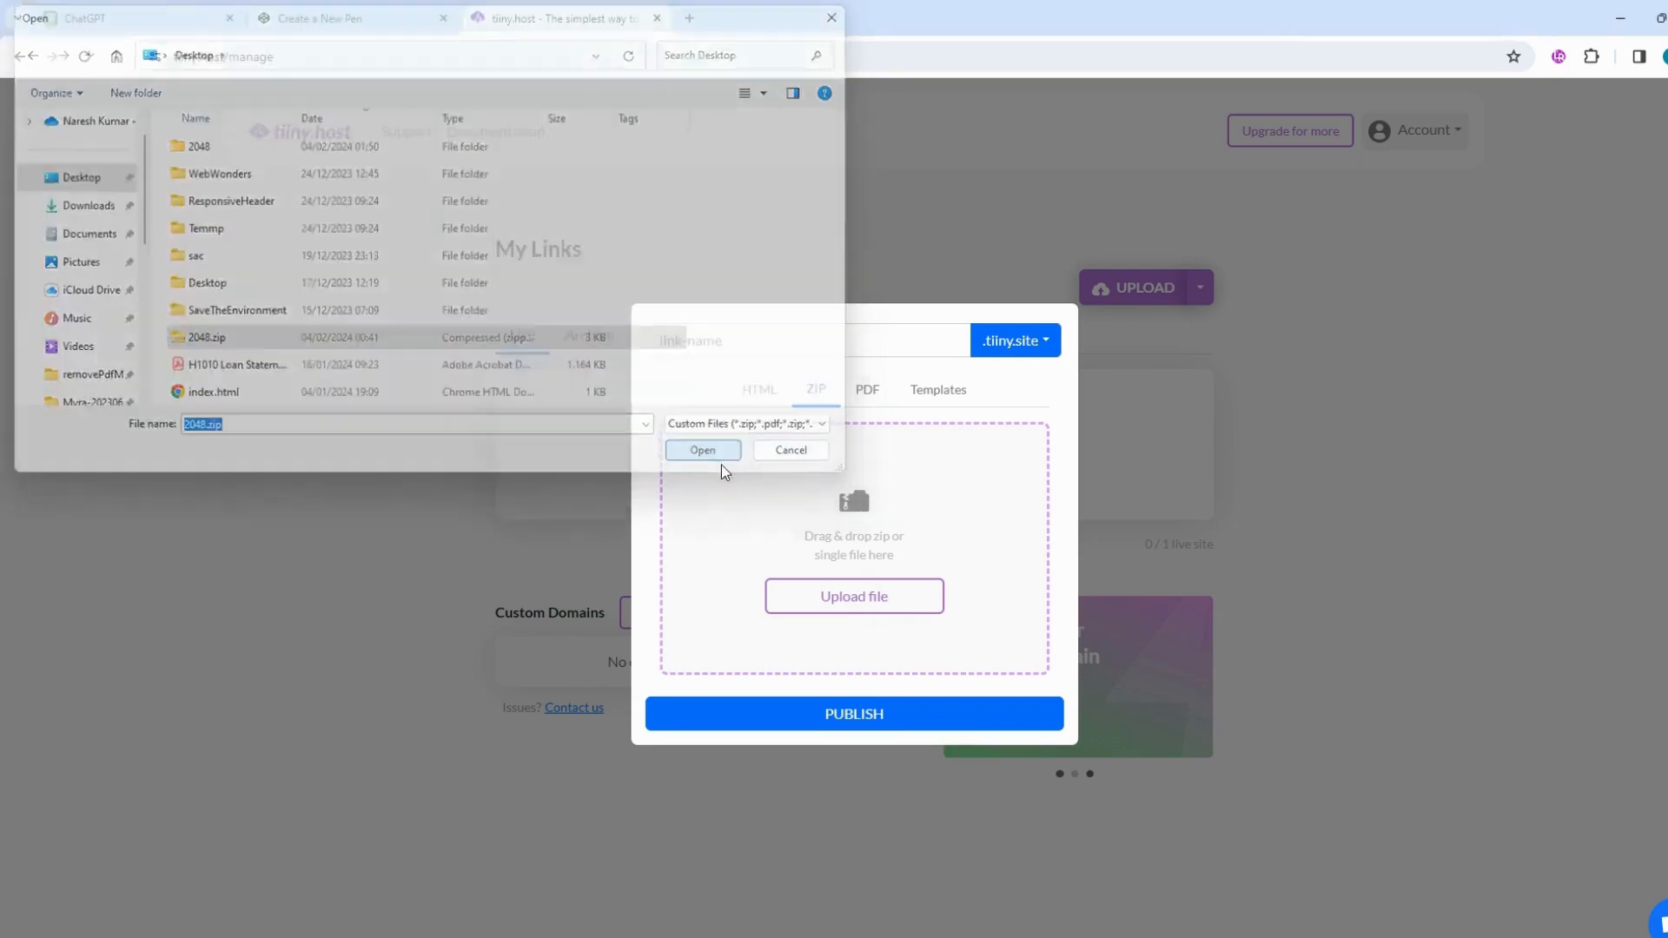
- Name the link webwonders2048 on the .tiiny.site domain and publish the site
{"action": "type", "text": "webwonde"}
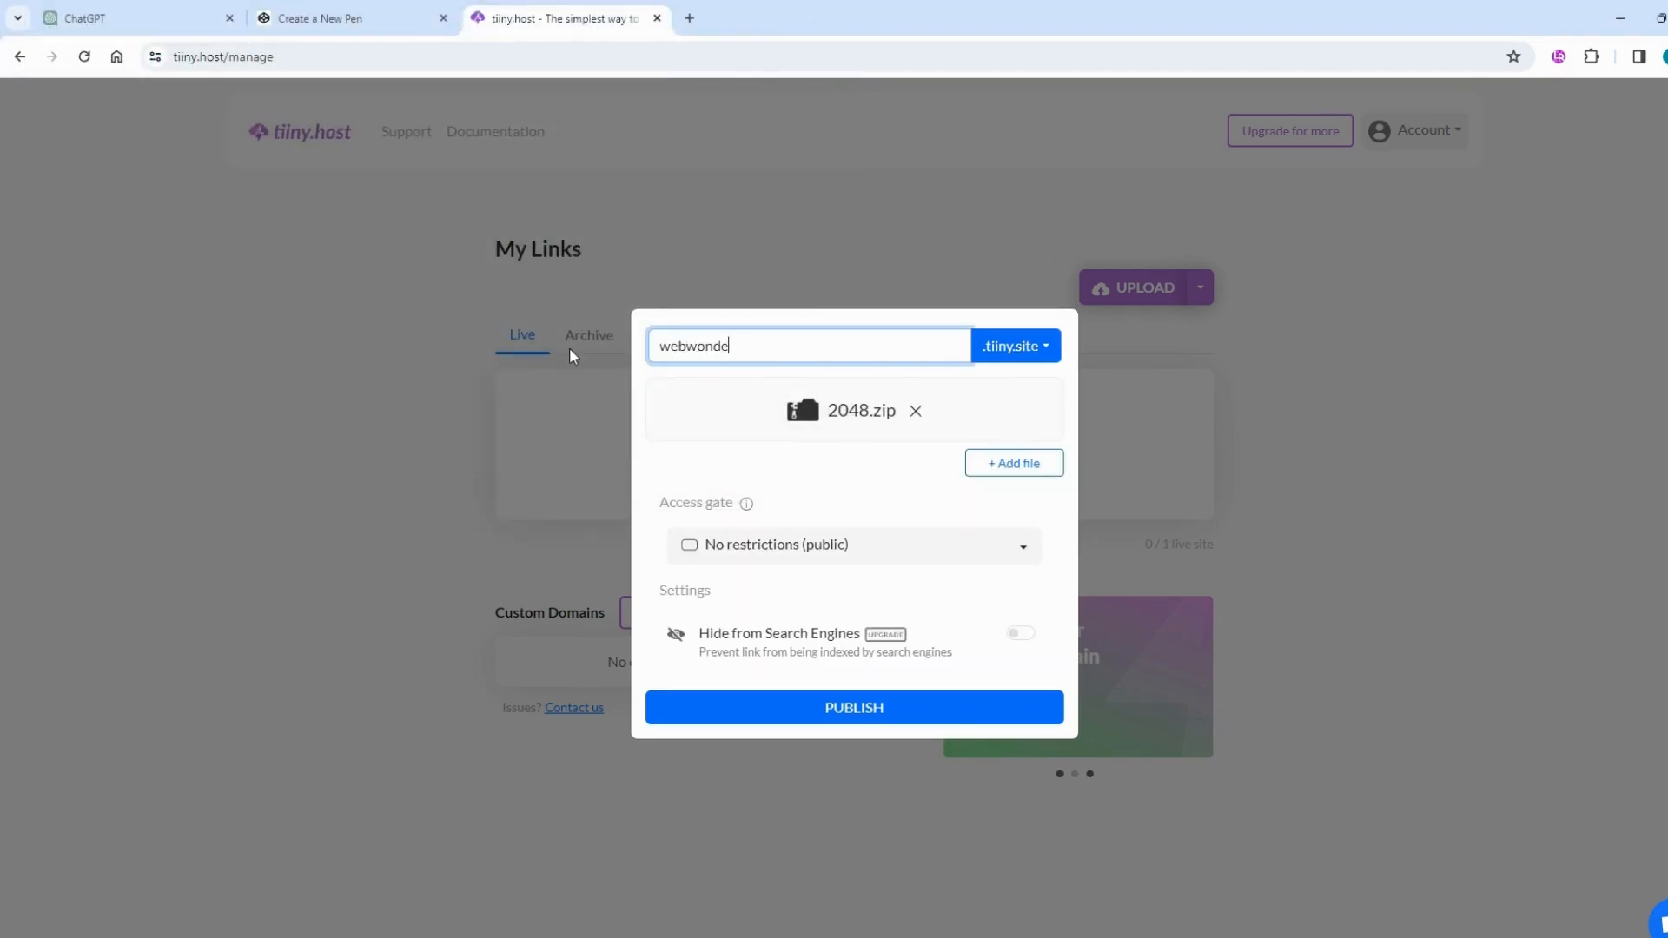
{"action": "type", "text": "rs2048"}
{"action": "left_click", "coordinate": [819, 705]}
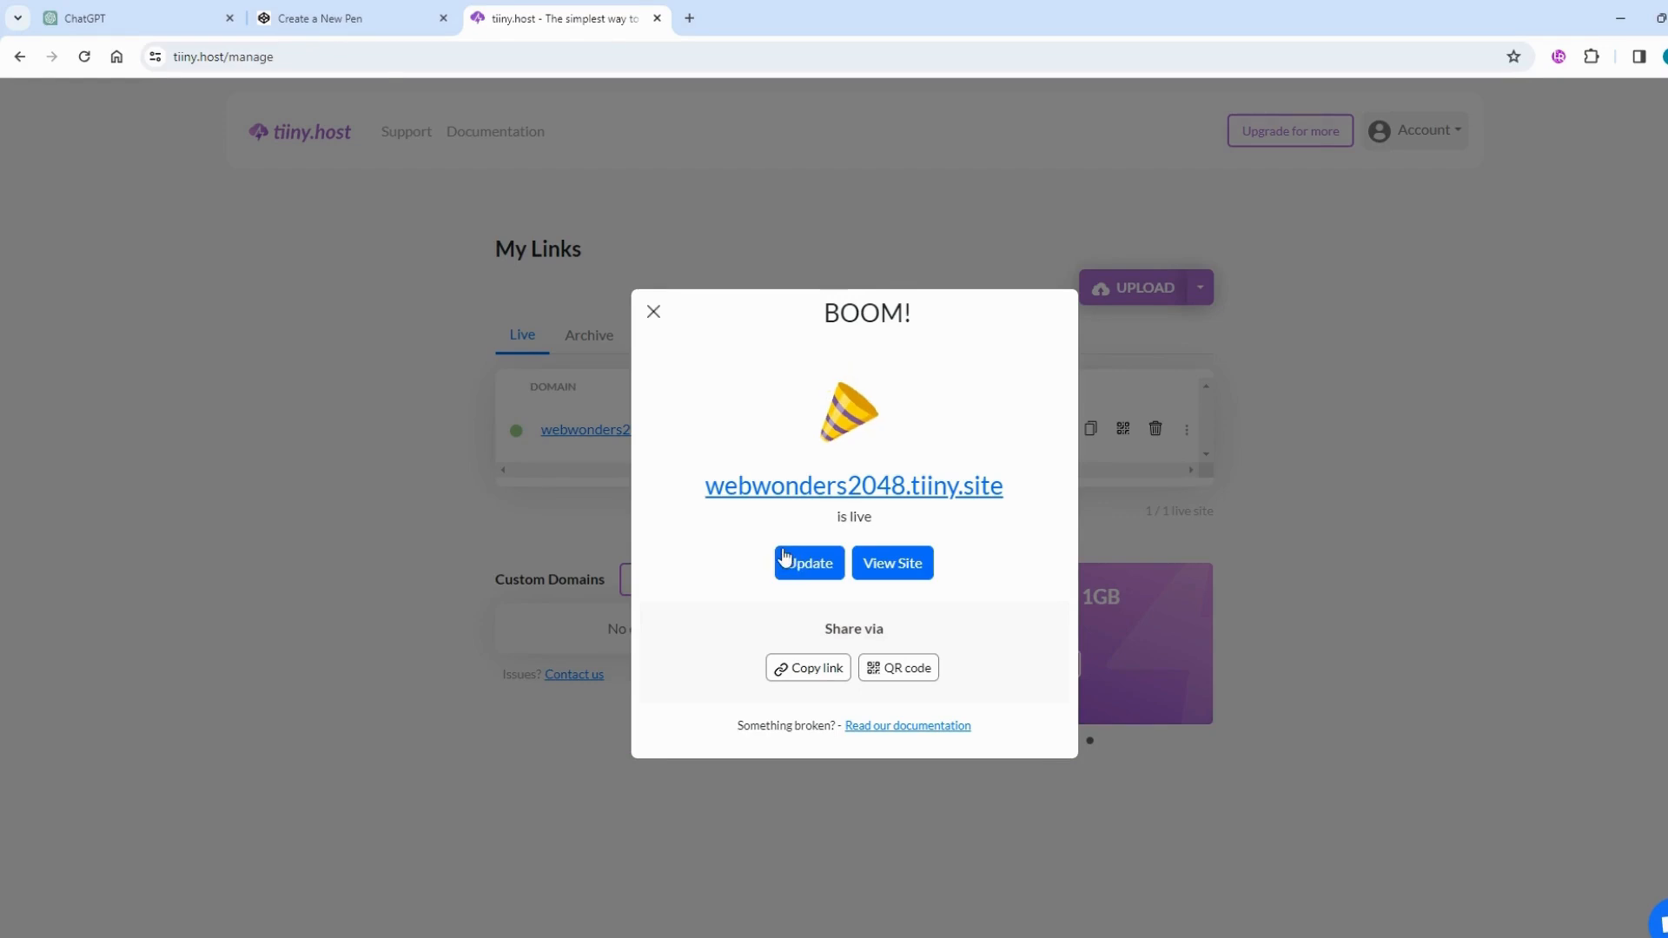
- Open the live webwonders2048.tiiny.site page and test swiping the tiles in the browser's iPhone 14 Pro Max emulation
{"action": "left_click", "coordinate": [912, 489]}
{"action": "left_click_drag", "start_coordinate": [928, 441], "coordinate": [928, 545]}
{"action": "left_click", "coordinate": [1148, 369]}
{"action": "right_click", "coordinate": [1148, 369]}
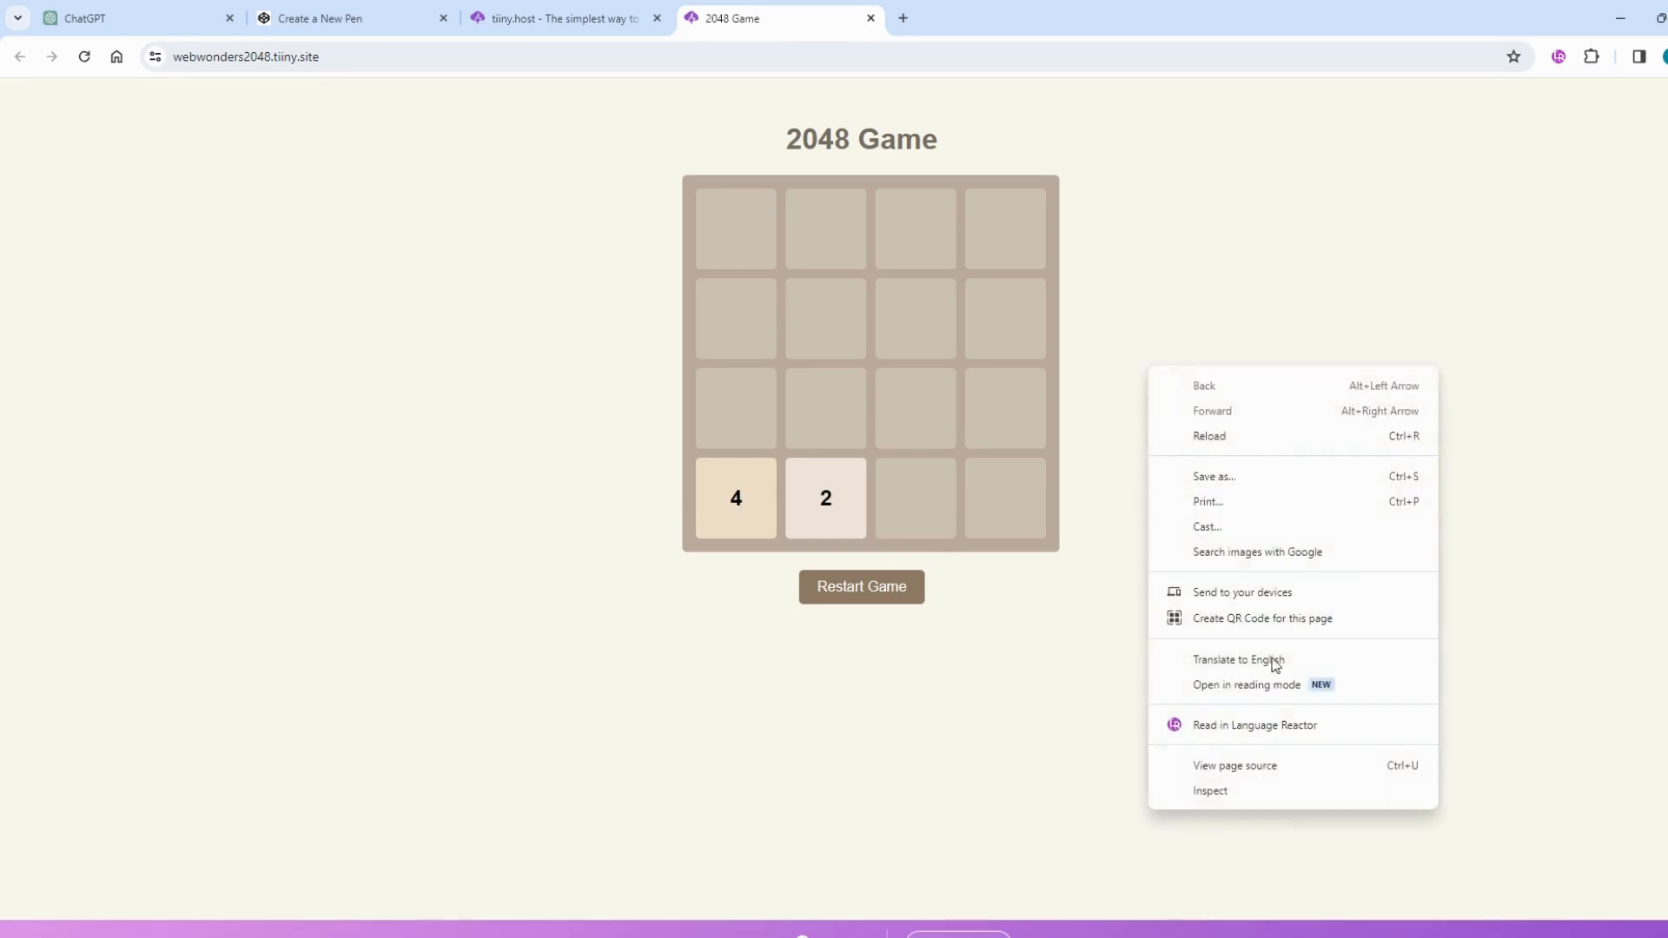
{"action": "left_click", "coordinate": [1260, 793]}
{"action": "left_click_drag", "start_coordinate": [947, 457], "coordinate": [949, 621]}
{"action": "left_click_drag", "start_coordinate": [947, 506], "coordinate": [789, 525]}
{"action": "left_click_drag", "start_coordinate": [897, 437], "coordinate": [879, 569]}
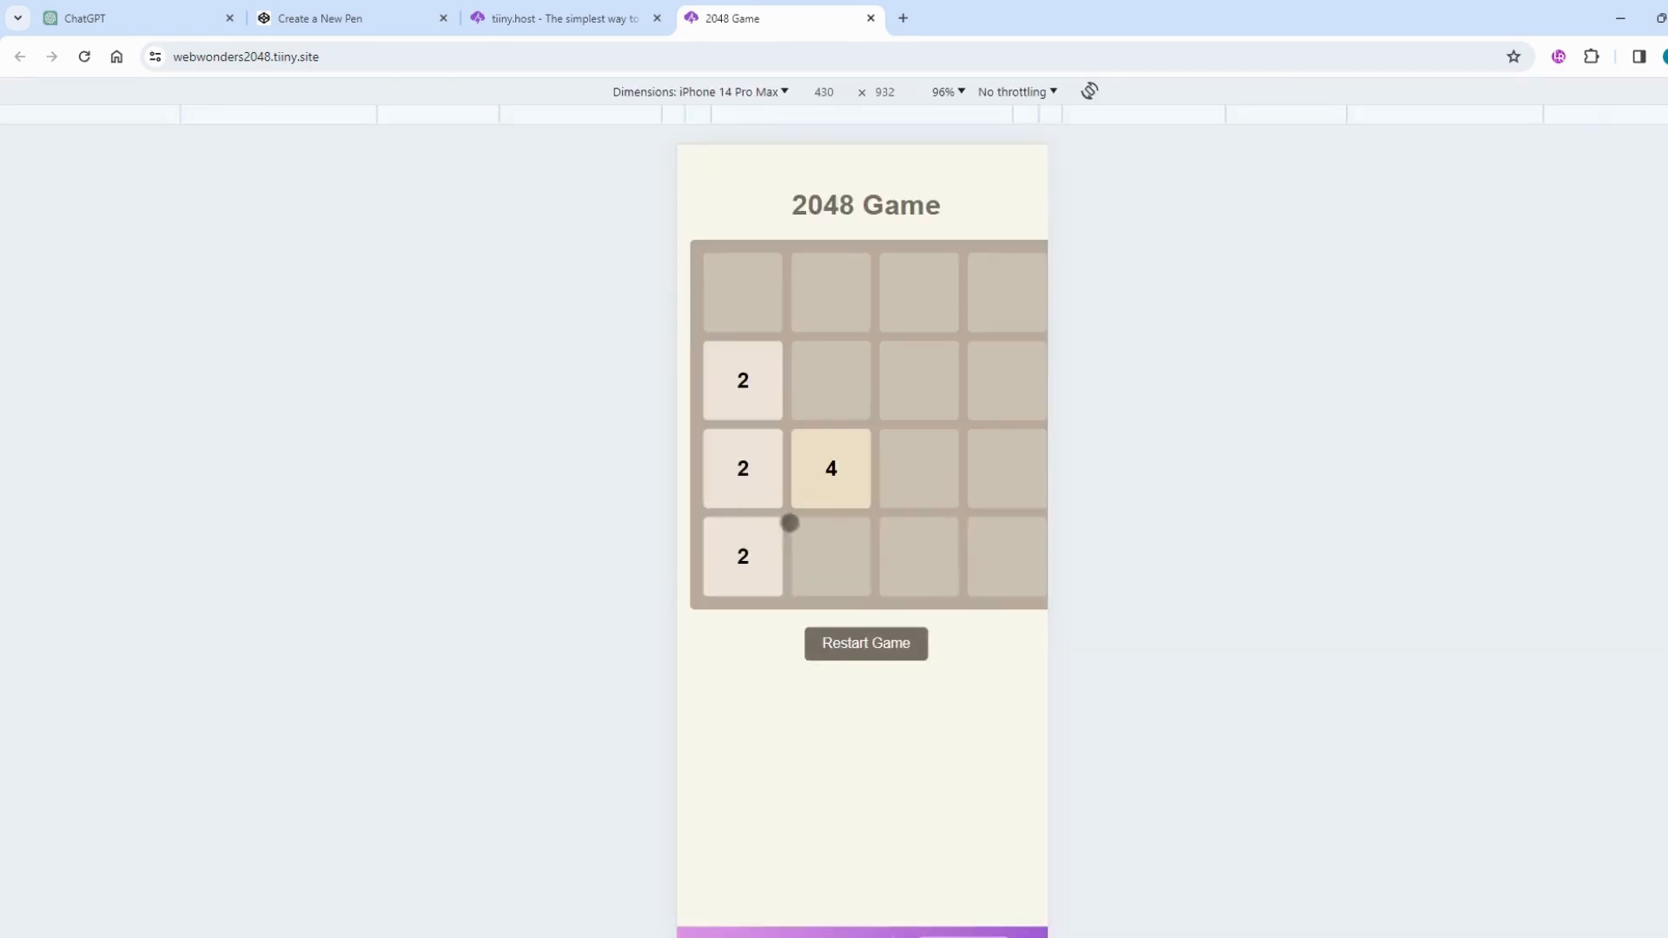
{"action": "left_click_drag", "start_coordinate": [918, 509], "coordinate": [869, 413]}
{"action": "left_click_drag", "start_coordinate": [908, 426], "coordinate": [847, 540]}
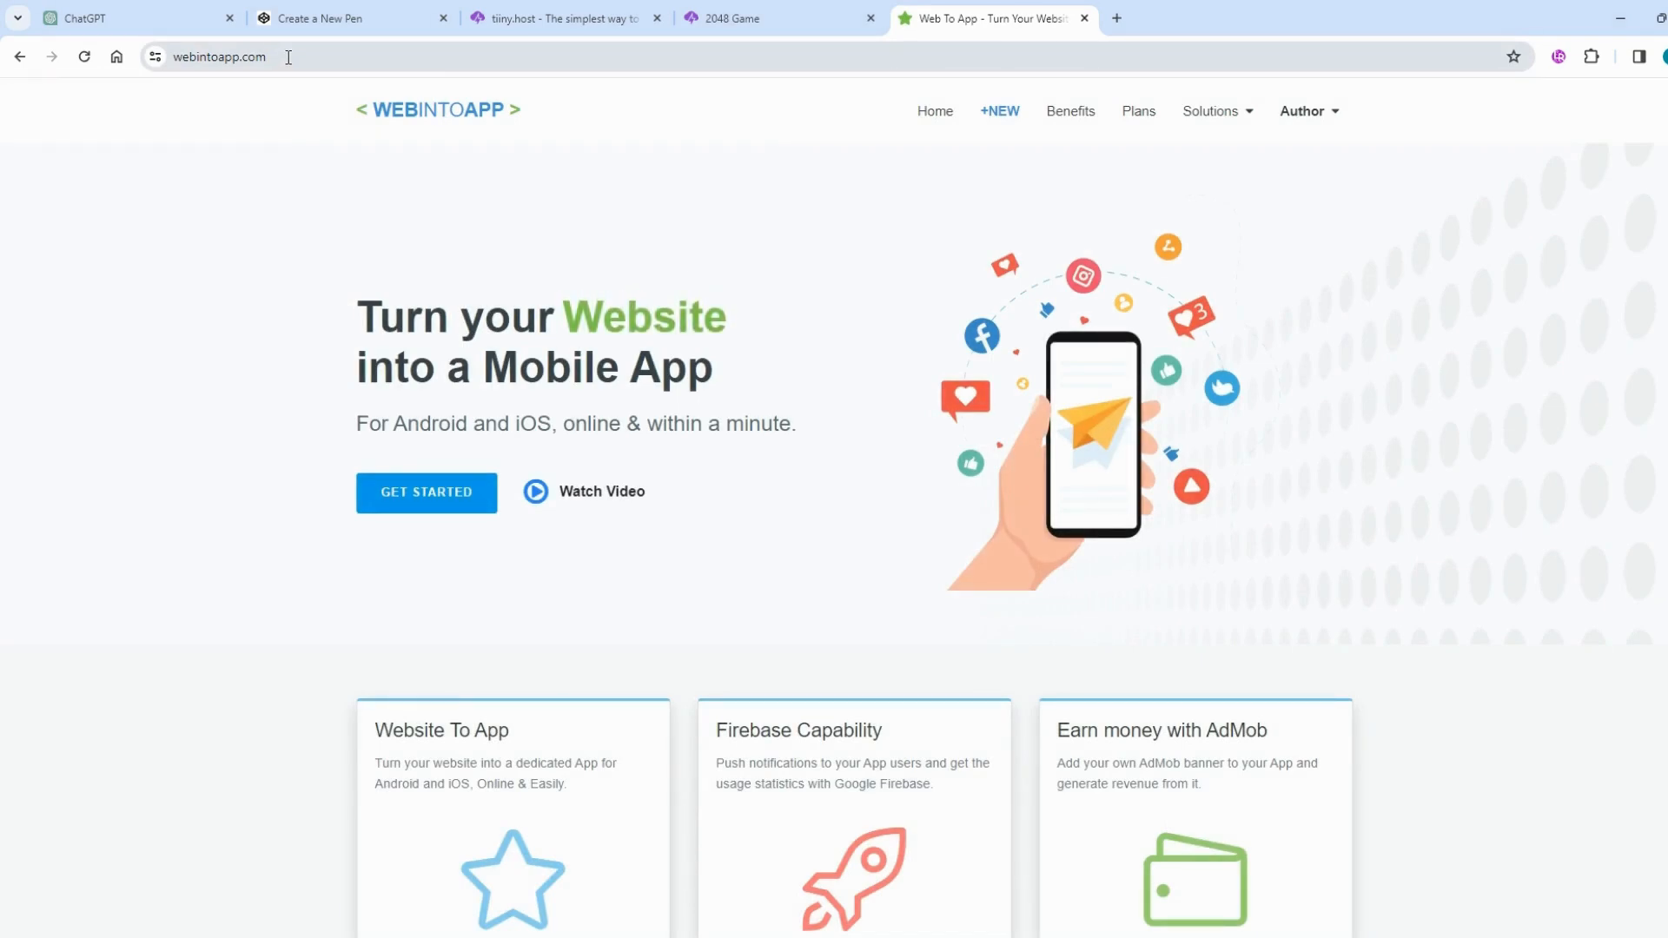
- Open the App Maker form for a new app in the WebIntoApp author area
{"action": "left_click", "coordinate": [1213, 125]}
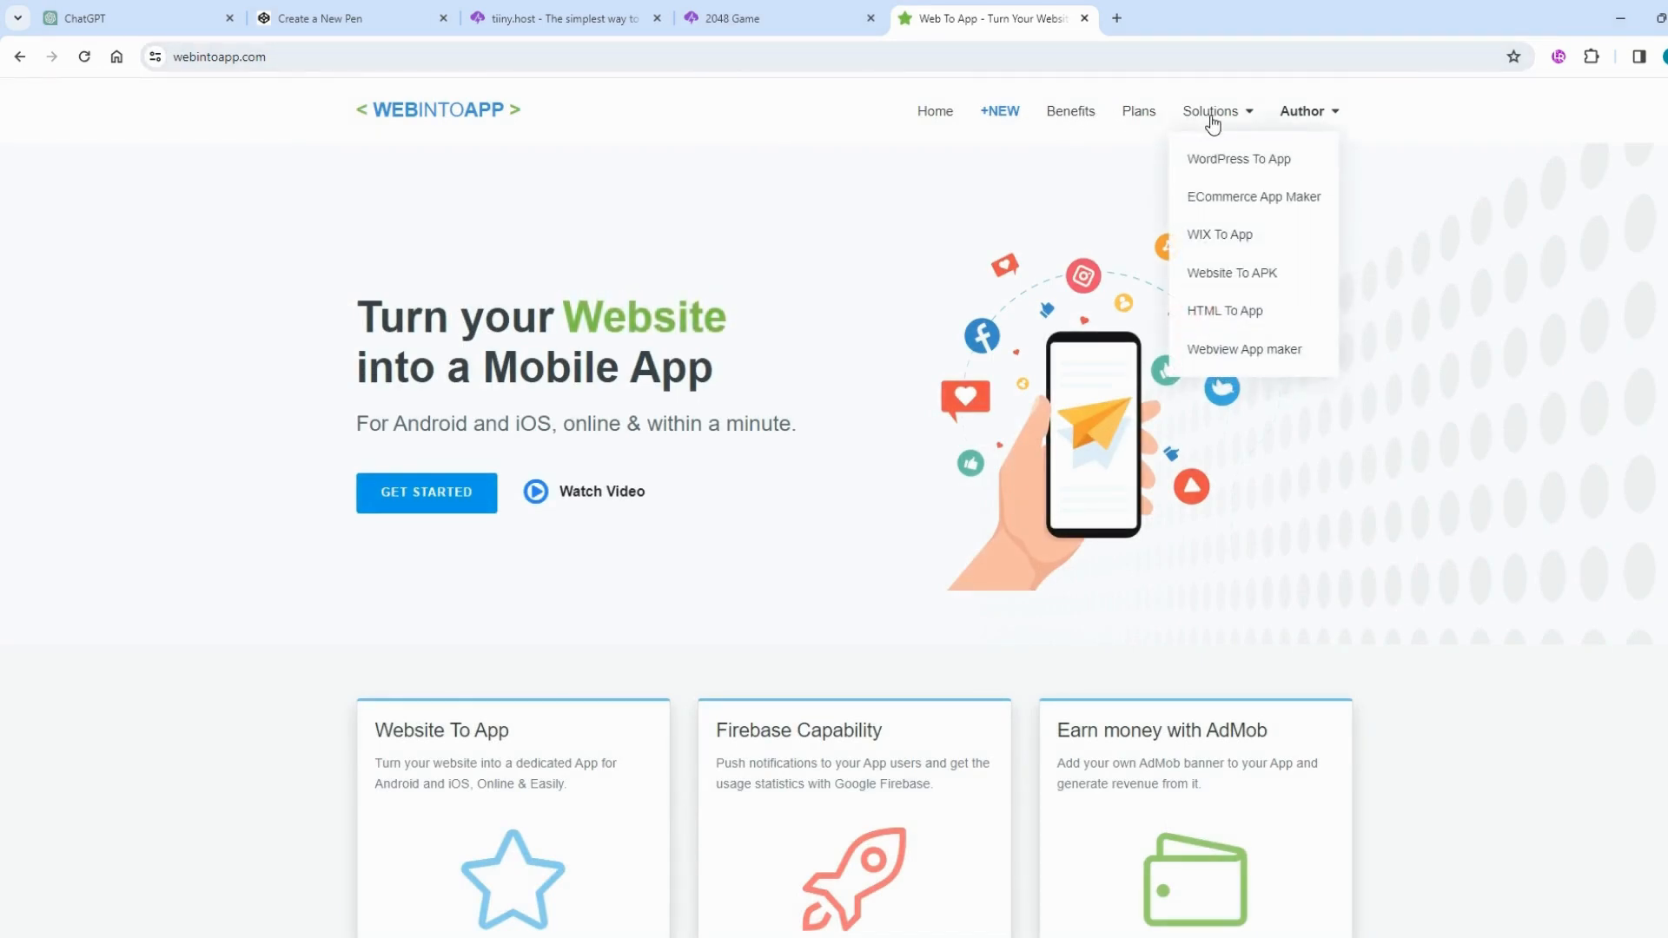
{"action": "left_click", "coordinate": [1301, 113]}
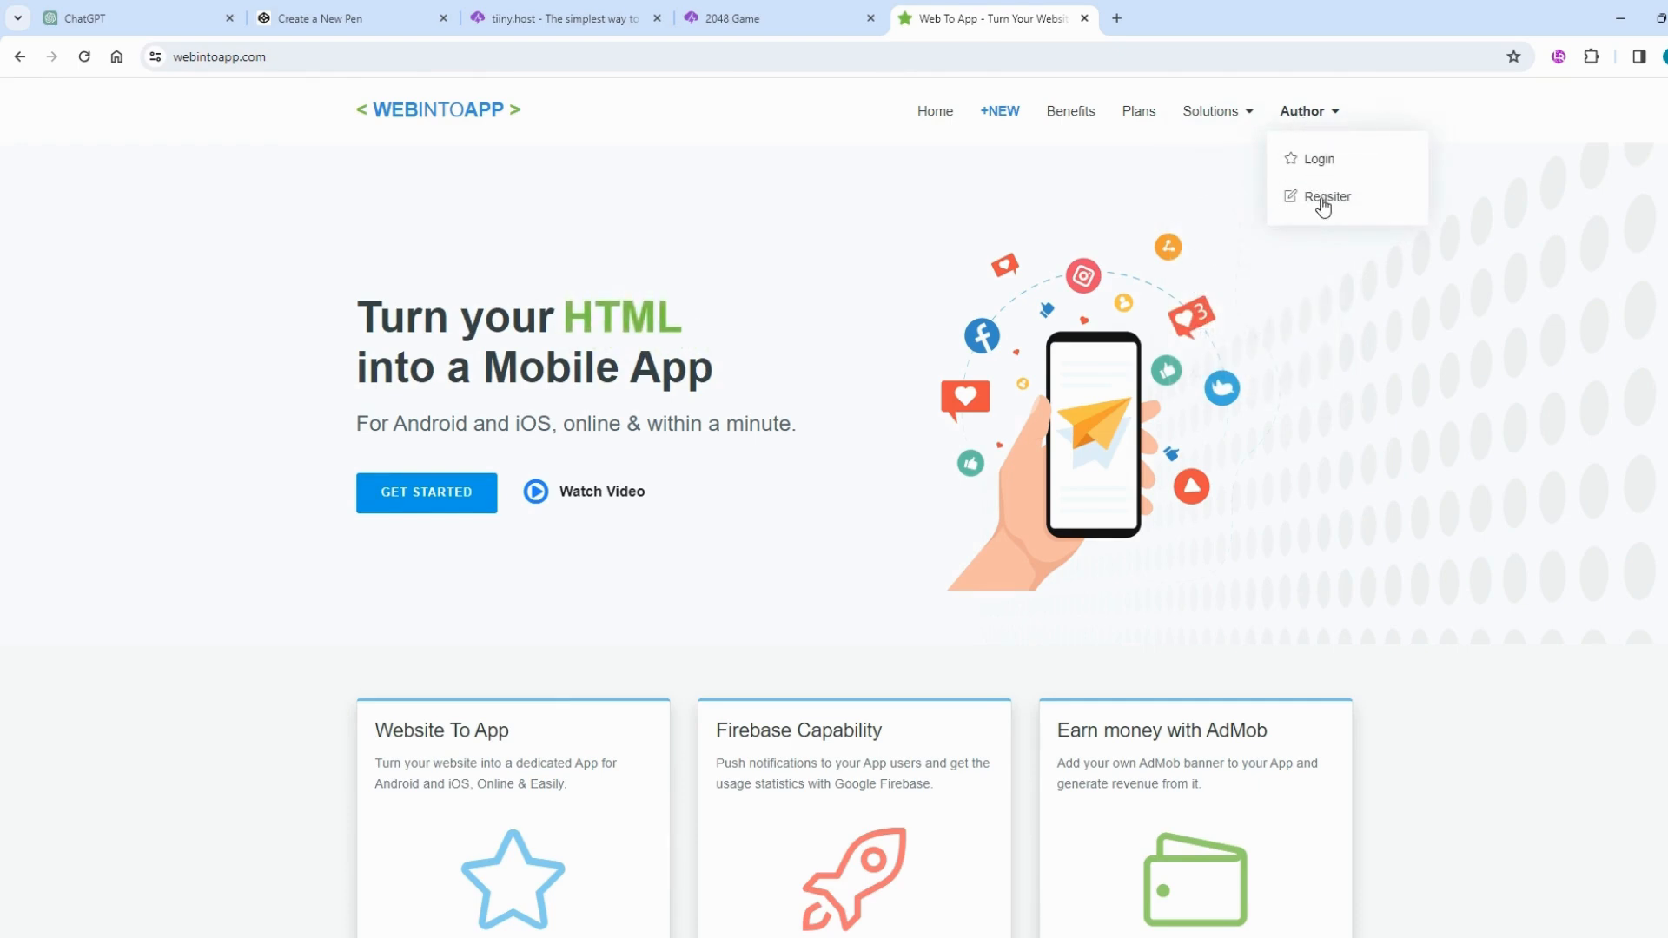
{"action": "left_click", "coordinate": [597, 282]}
{"action": "left_click", "coordinate": [510, 290]}
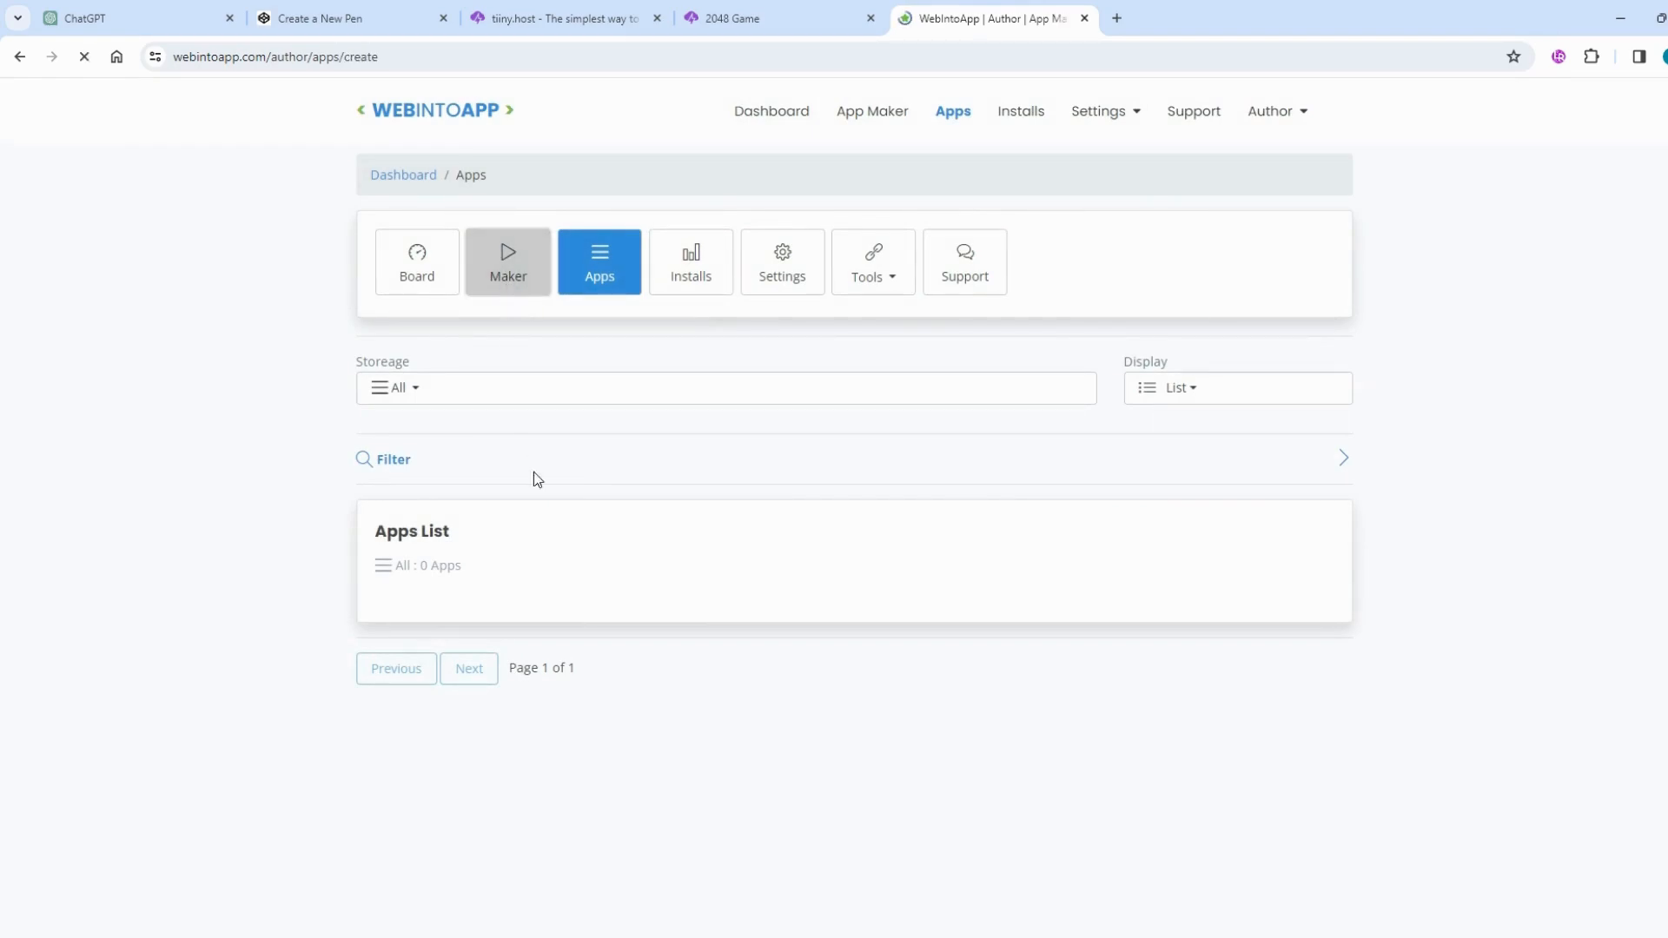
{"action": "scroll", "coordinate": [525, 599], "scroll_direction": "down", "scroll_amount": 1}
{"action": "scroll", "coordinate": [524, 600], "scroll_direction": "down", "scroll_amount": 1}
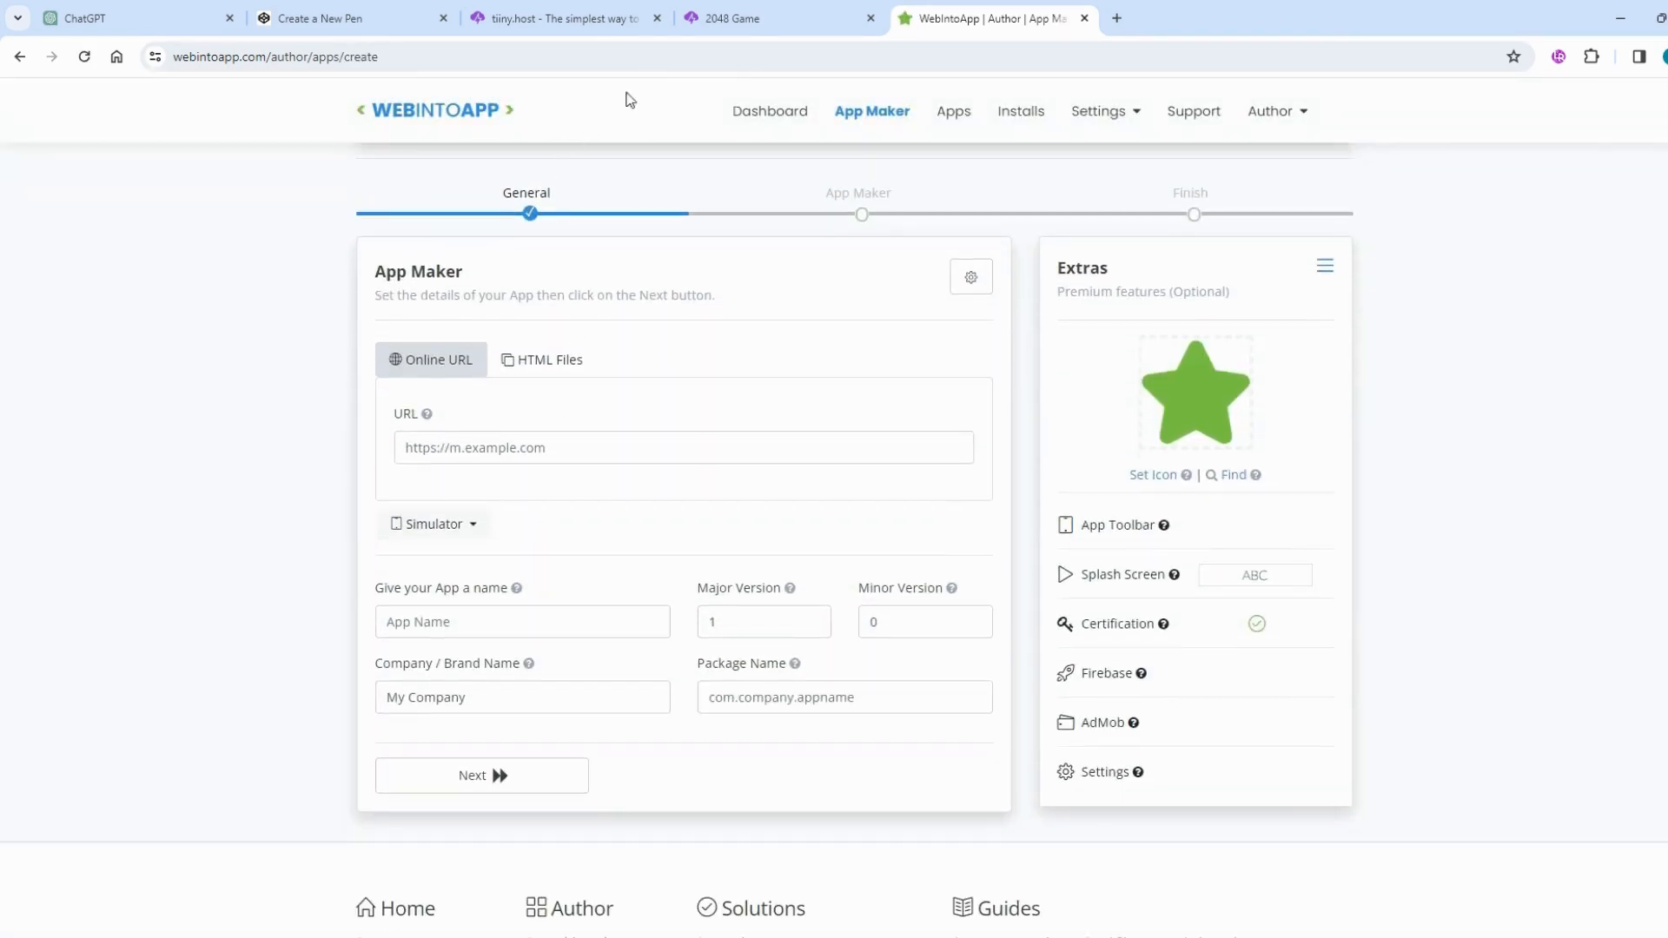
{"action": "left_click", "coordinate": [731, 27]}
{"action": "left_click", "coordinate": [409, 58]}
{"action": "key", "text": "ctrl+c"}
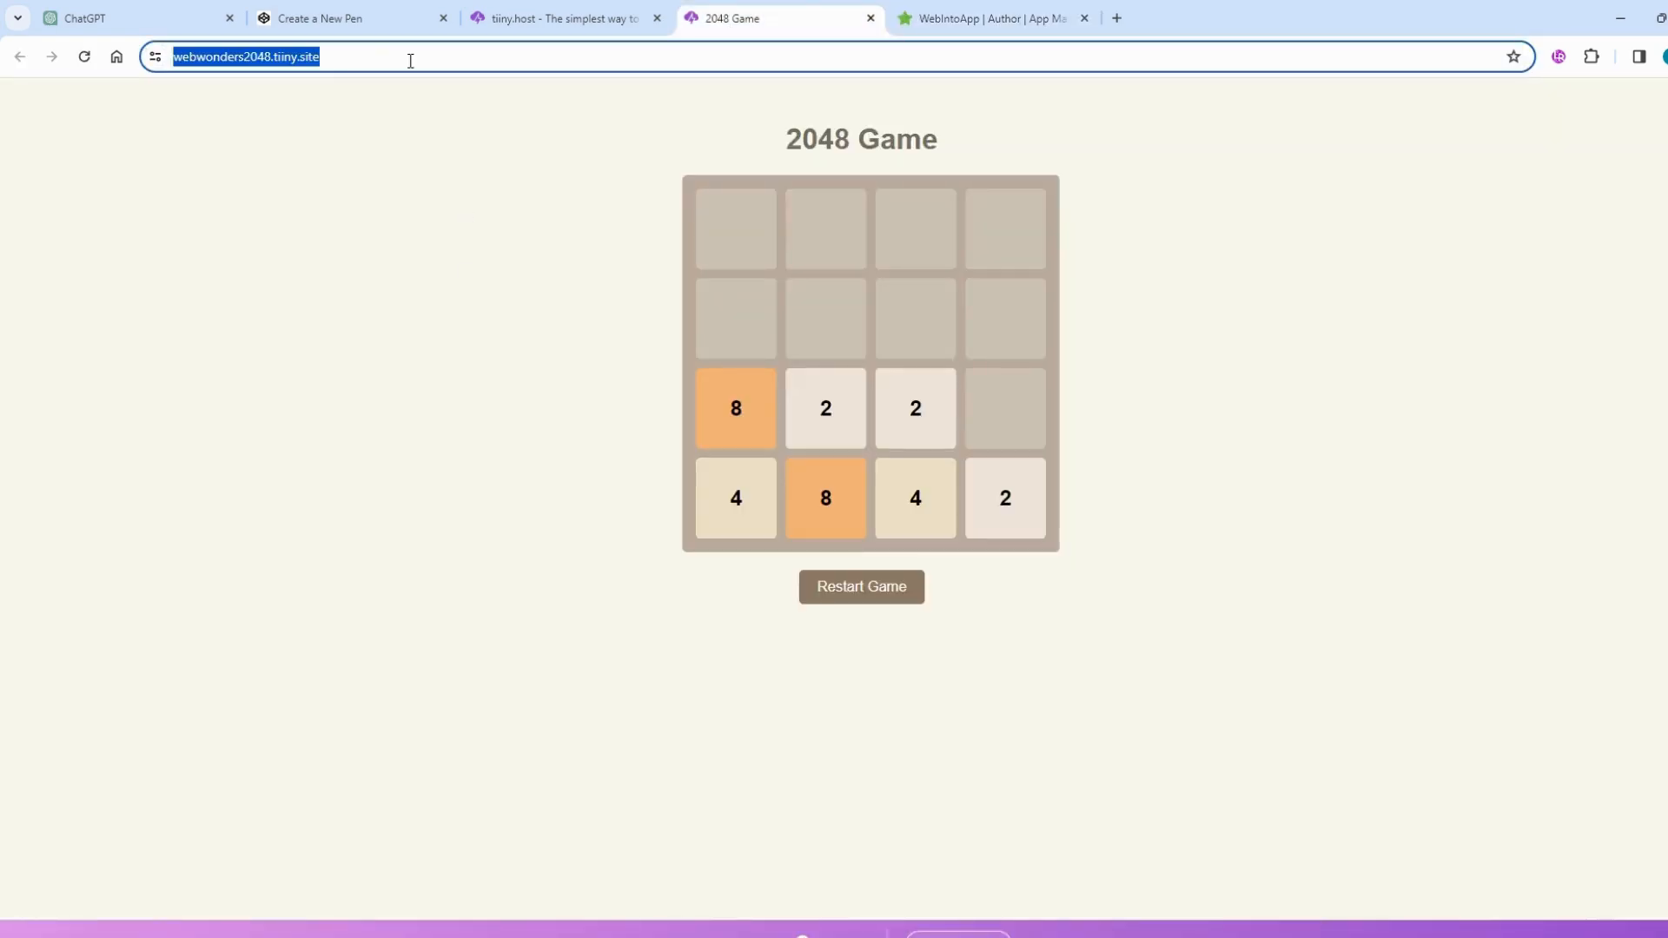
{"action": "left_click", "coordinate": [962, 19]}
{"action": "left_click", "coordinate": [565, 449]}
{"action": "key", "text": "ctrl+v"}
- Name the app 2048, set the company to Web Wonders and the package name to com.webwonders.game
{"action": "left_click", "coordinate": [504, 623]}
{"action": "type", "text": "20"}
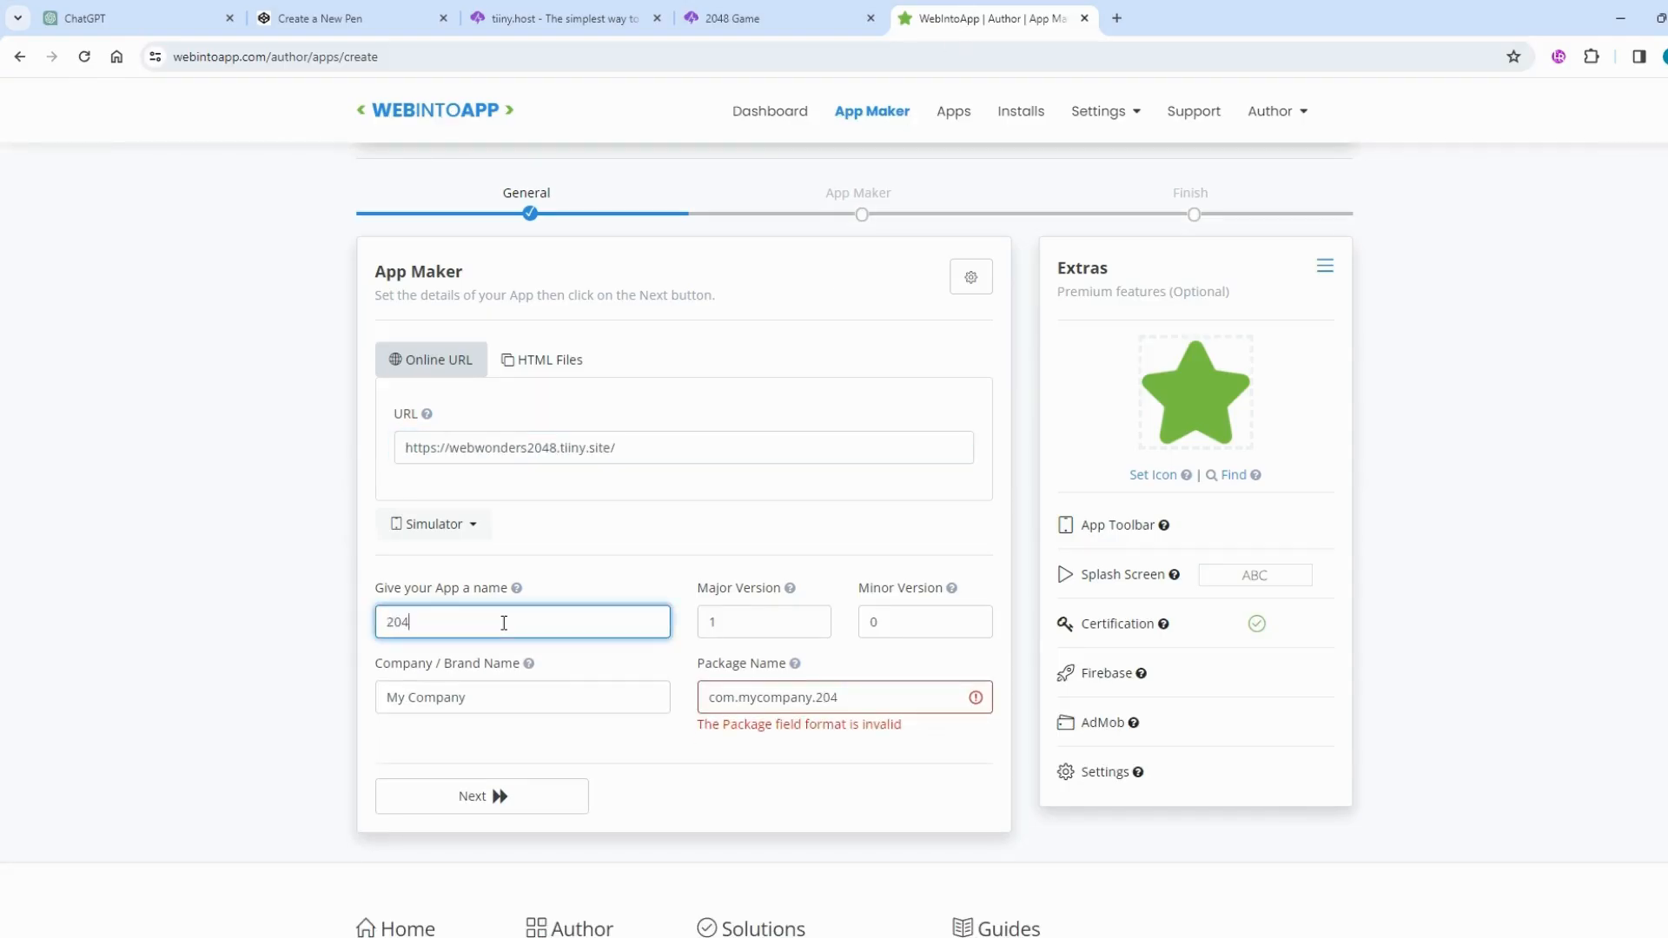
{"action": "key", "text": "Tab"}
{"action": "left_click", "coordinate": [477, 689]}
{"action": "type", "text": "Web Wonders"}
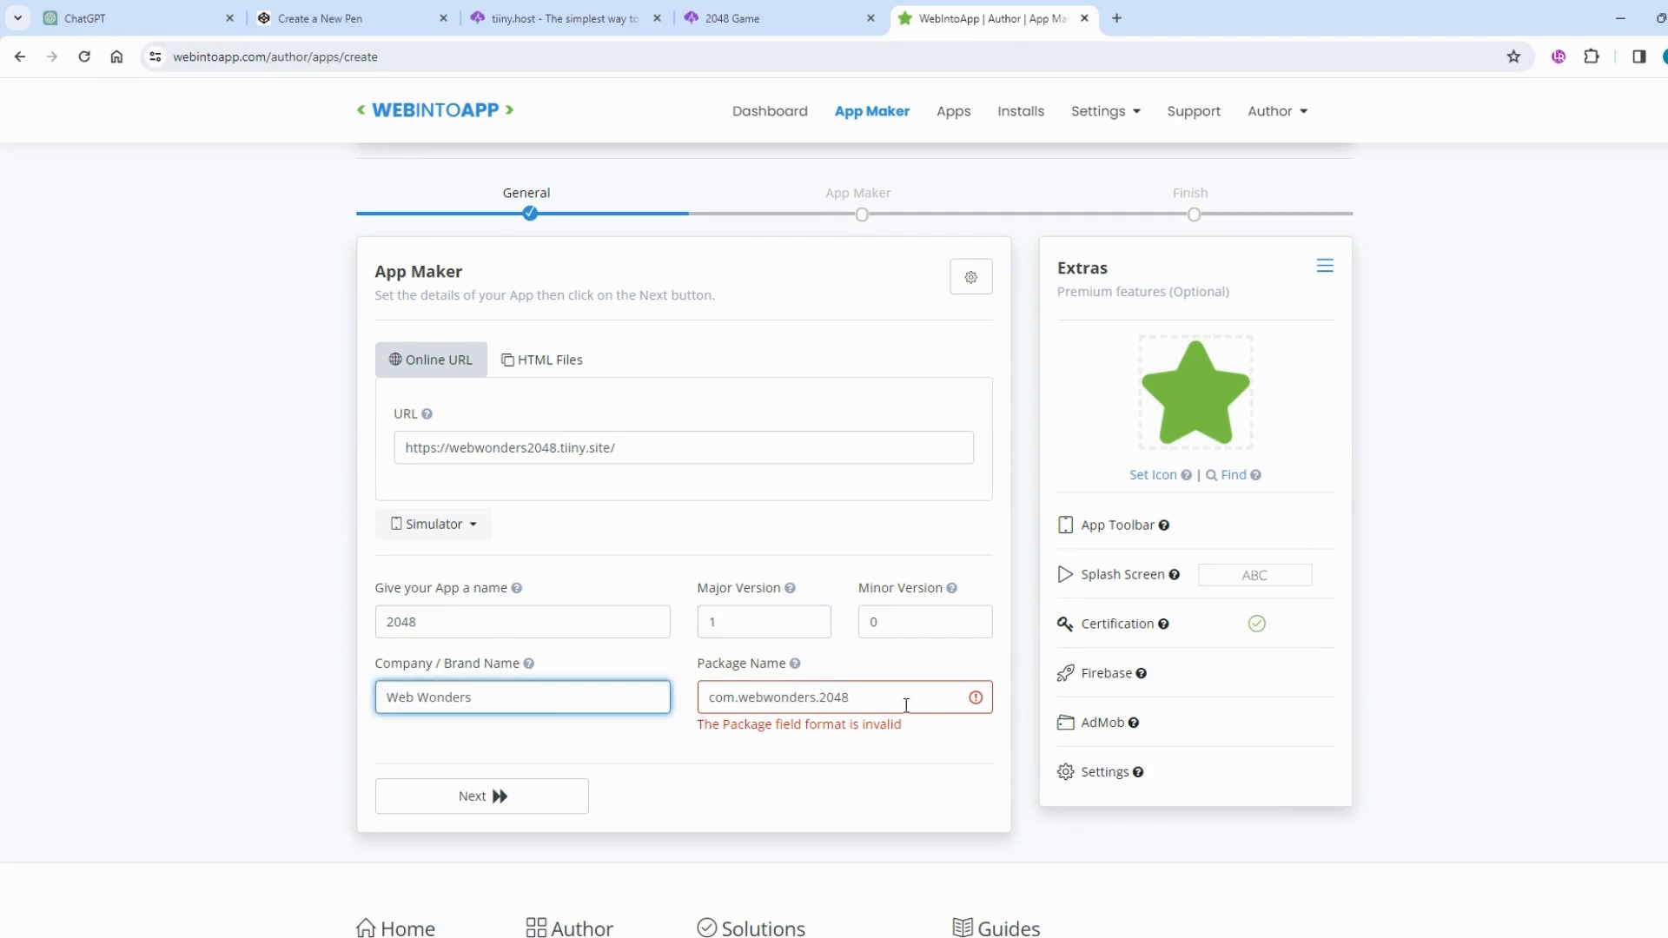
{"action": "left_click", "coordinate": [859, 702]}
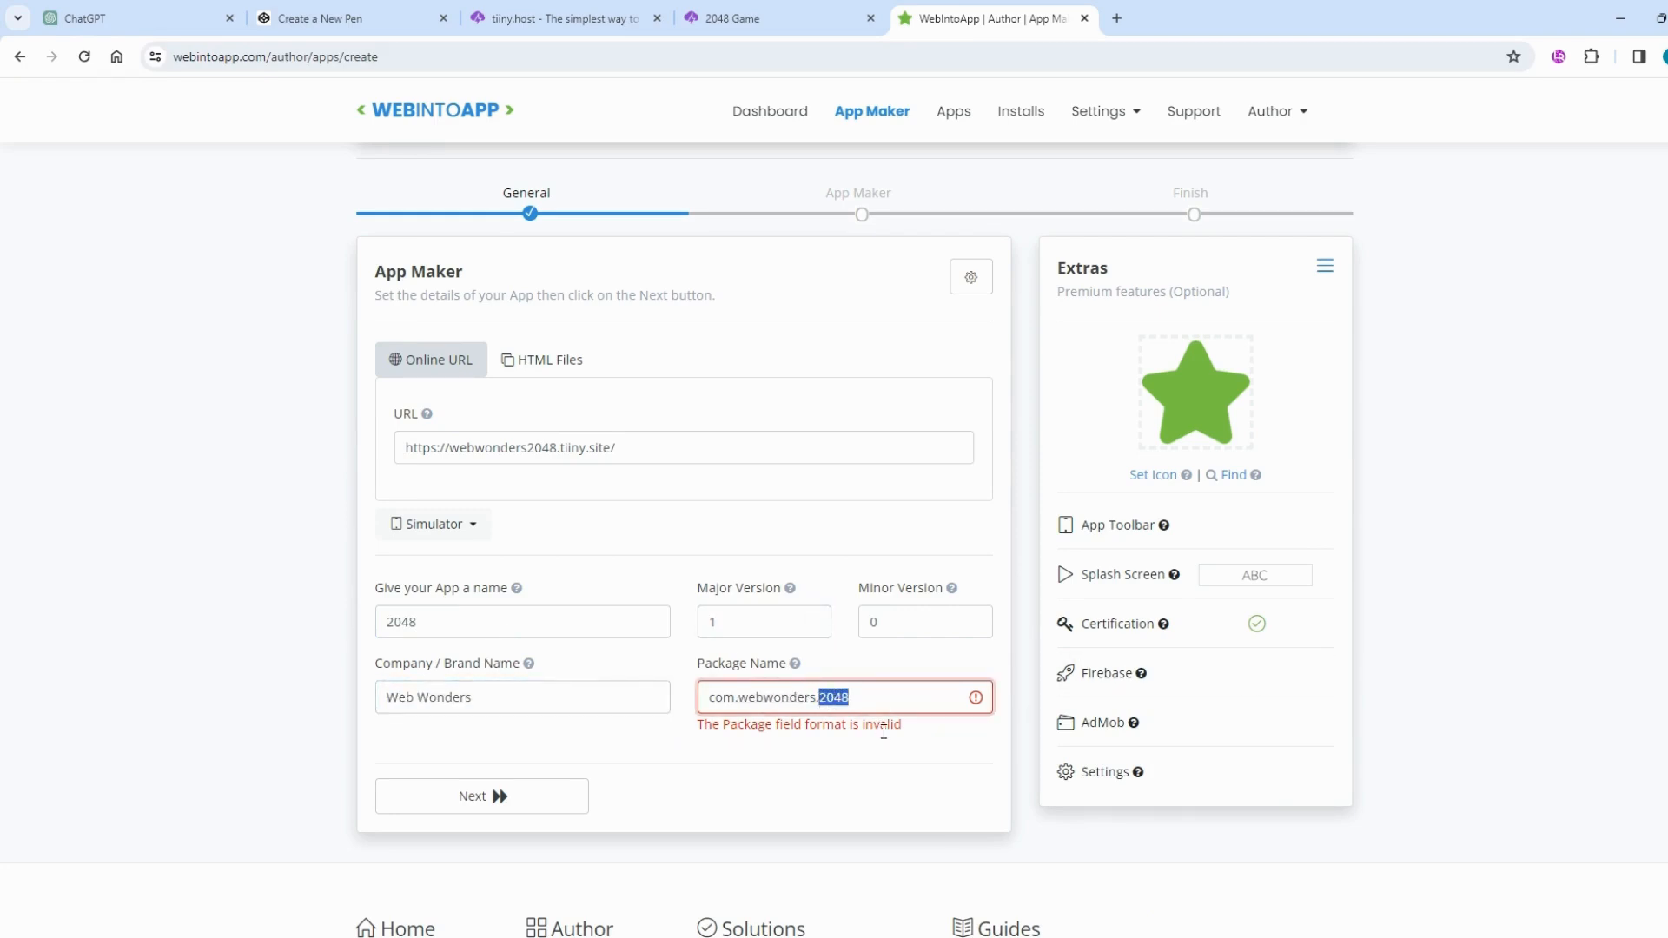
{"action": "type", "text": "gam"}
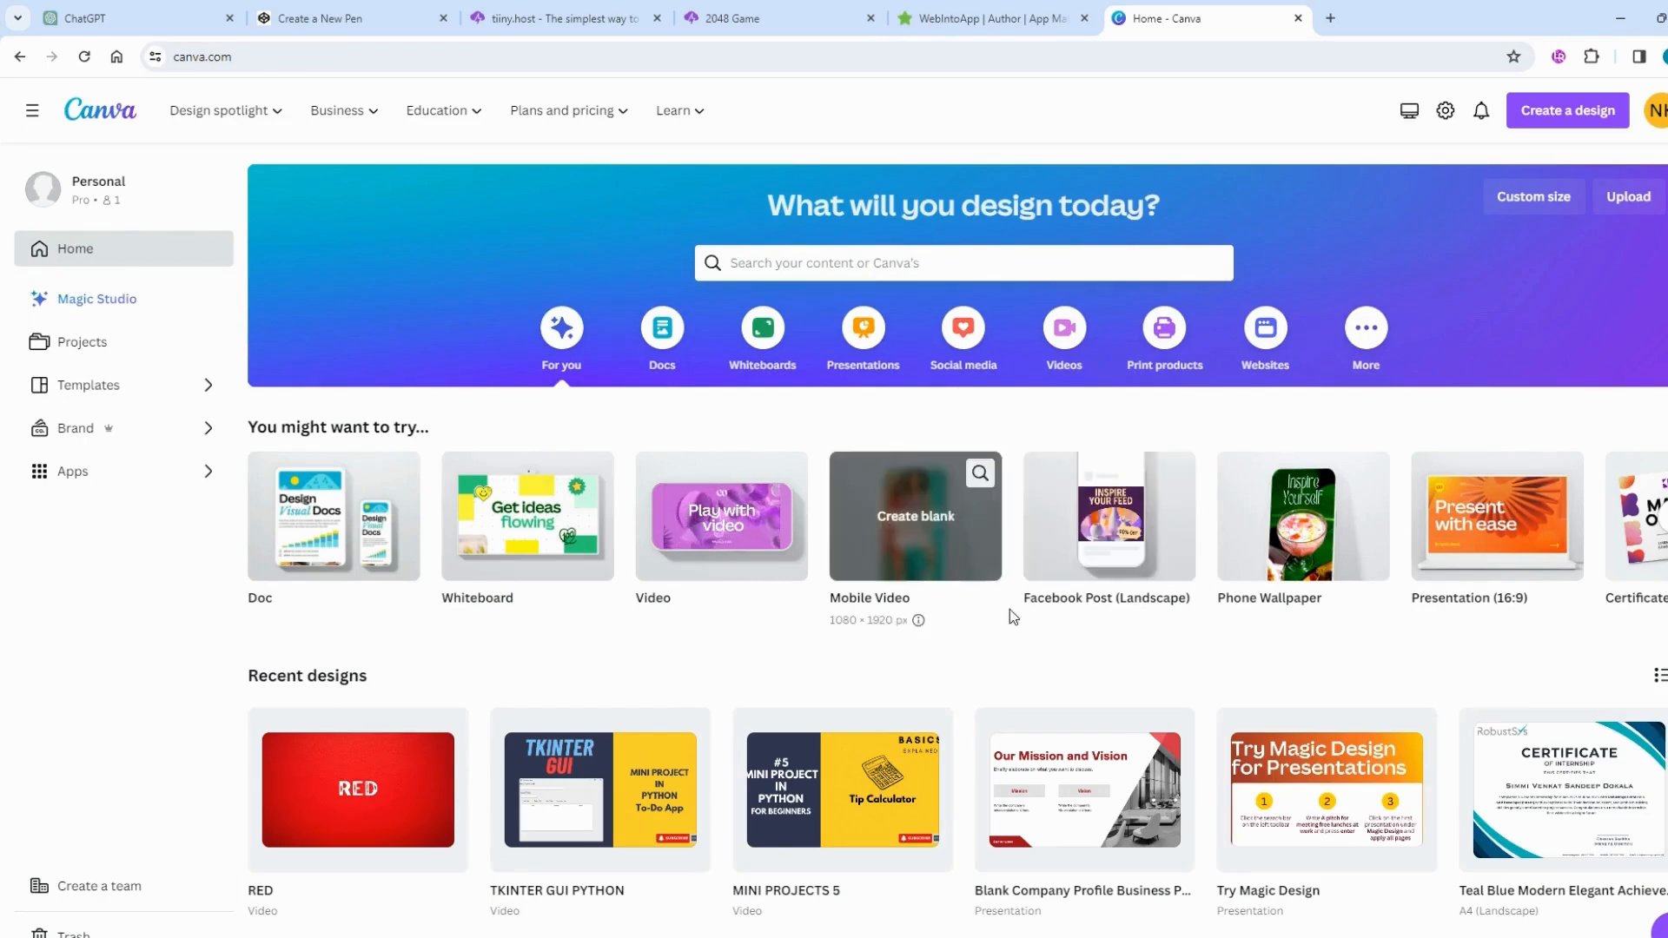
- Switch to Canva and create a blank Logo design
{"action": "scroll", "coordinate": [1546, 556], "scroll_direction": "right", "scroll_amount": 10}
{"action": "scroll", "coordinate": [1564, 556], "scroll_direction": "right", "scroll_amount": 5}
{"action": "left_click", "coordinate": [932, 518]}
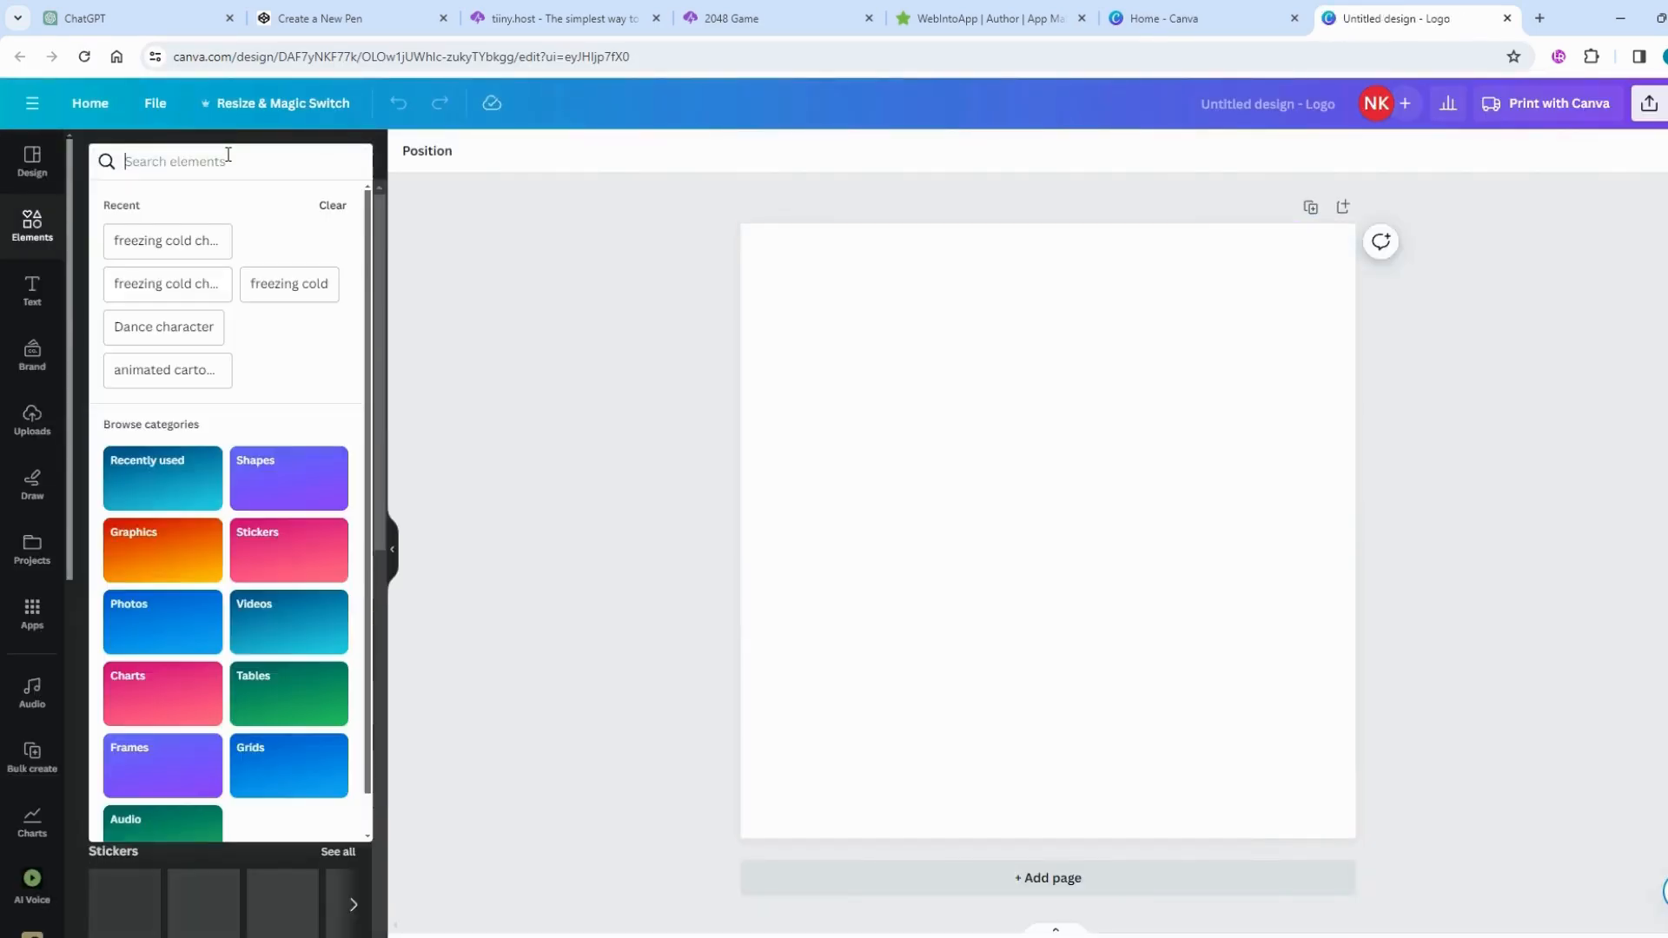
- Search Canva's elements for "2048 game"
{"action": "type", "text": "2048 ga"}
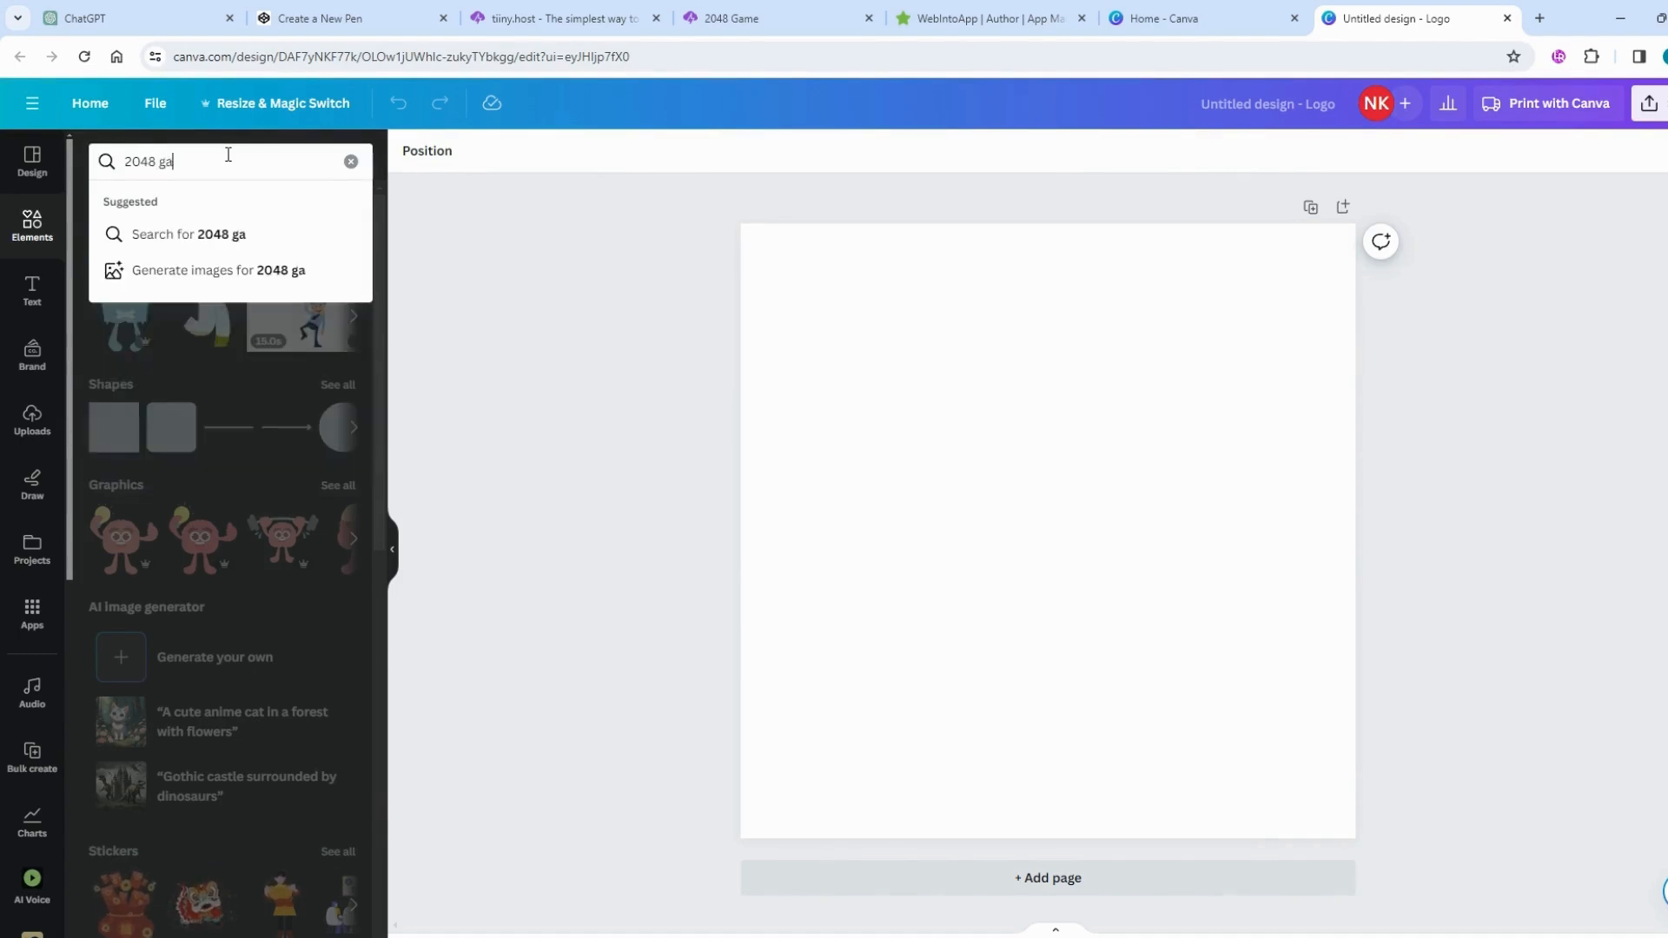
{"action": "type", "text": "nme"}
{"action": "key", "text": "Return"}
{"action": "left_click", "coordinate": [229, 155]}
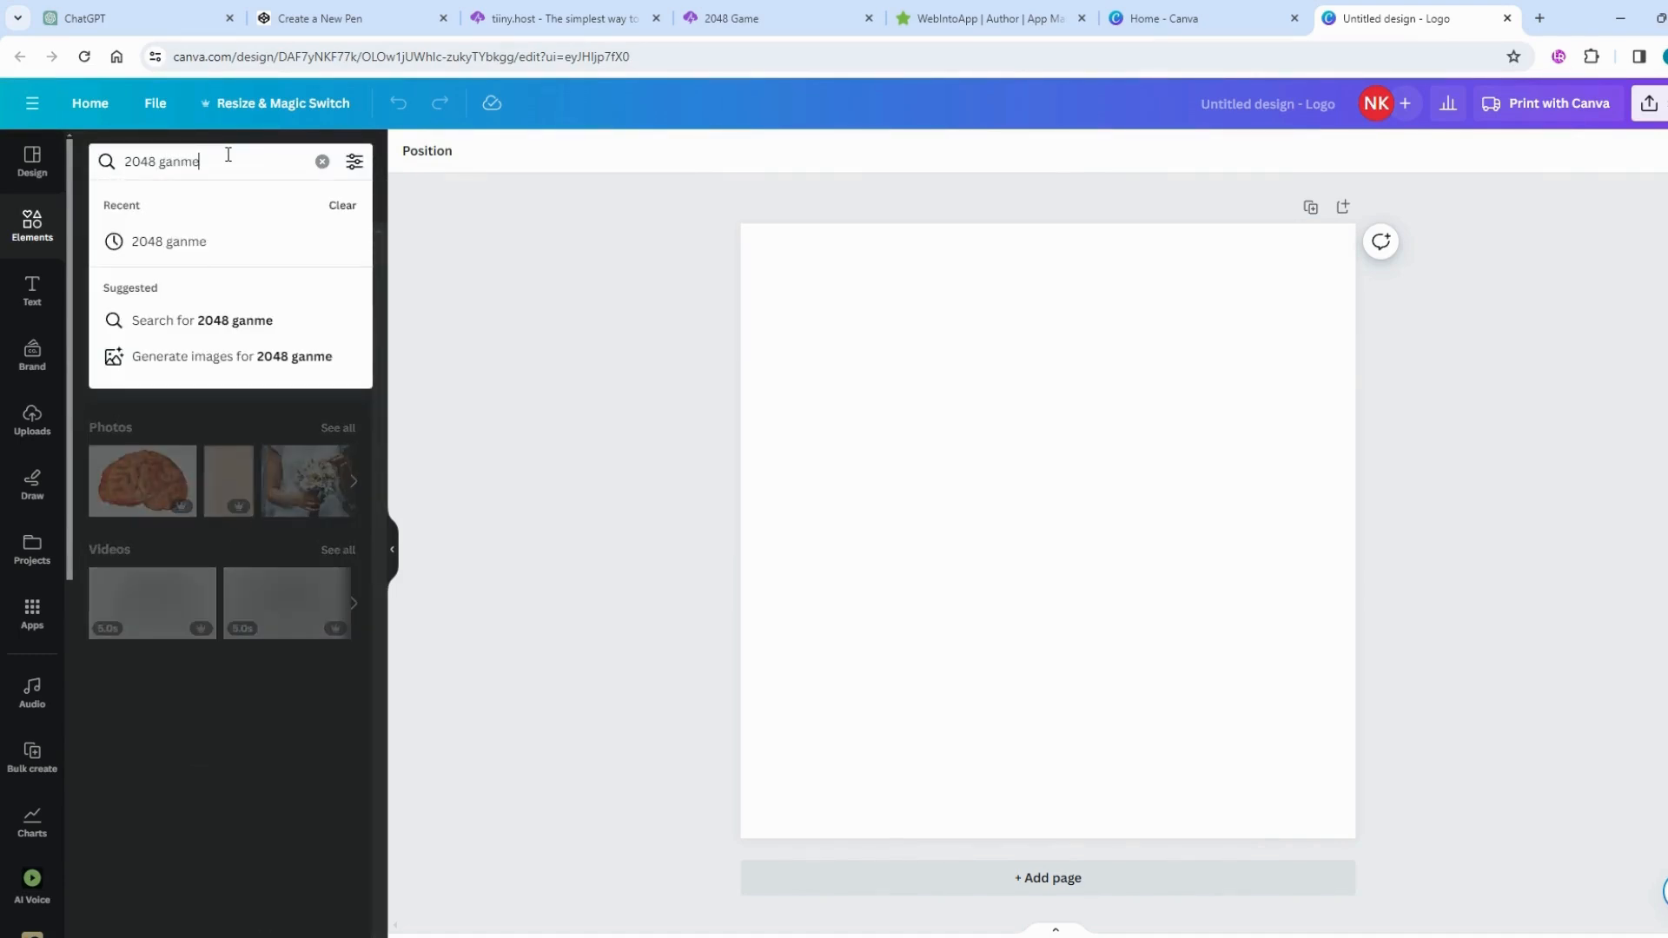
{"action": "key", "text": "BackSpace"}
{"action": "key", "text": "BackSpace"}
{"action": "key", "text": "BackSpace"}
{"action": "type", "text": "ame"}
{"action": "key", "text": "Return"}
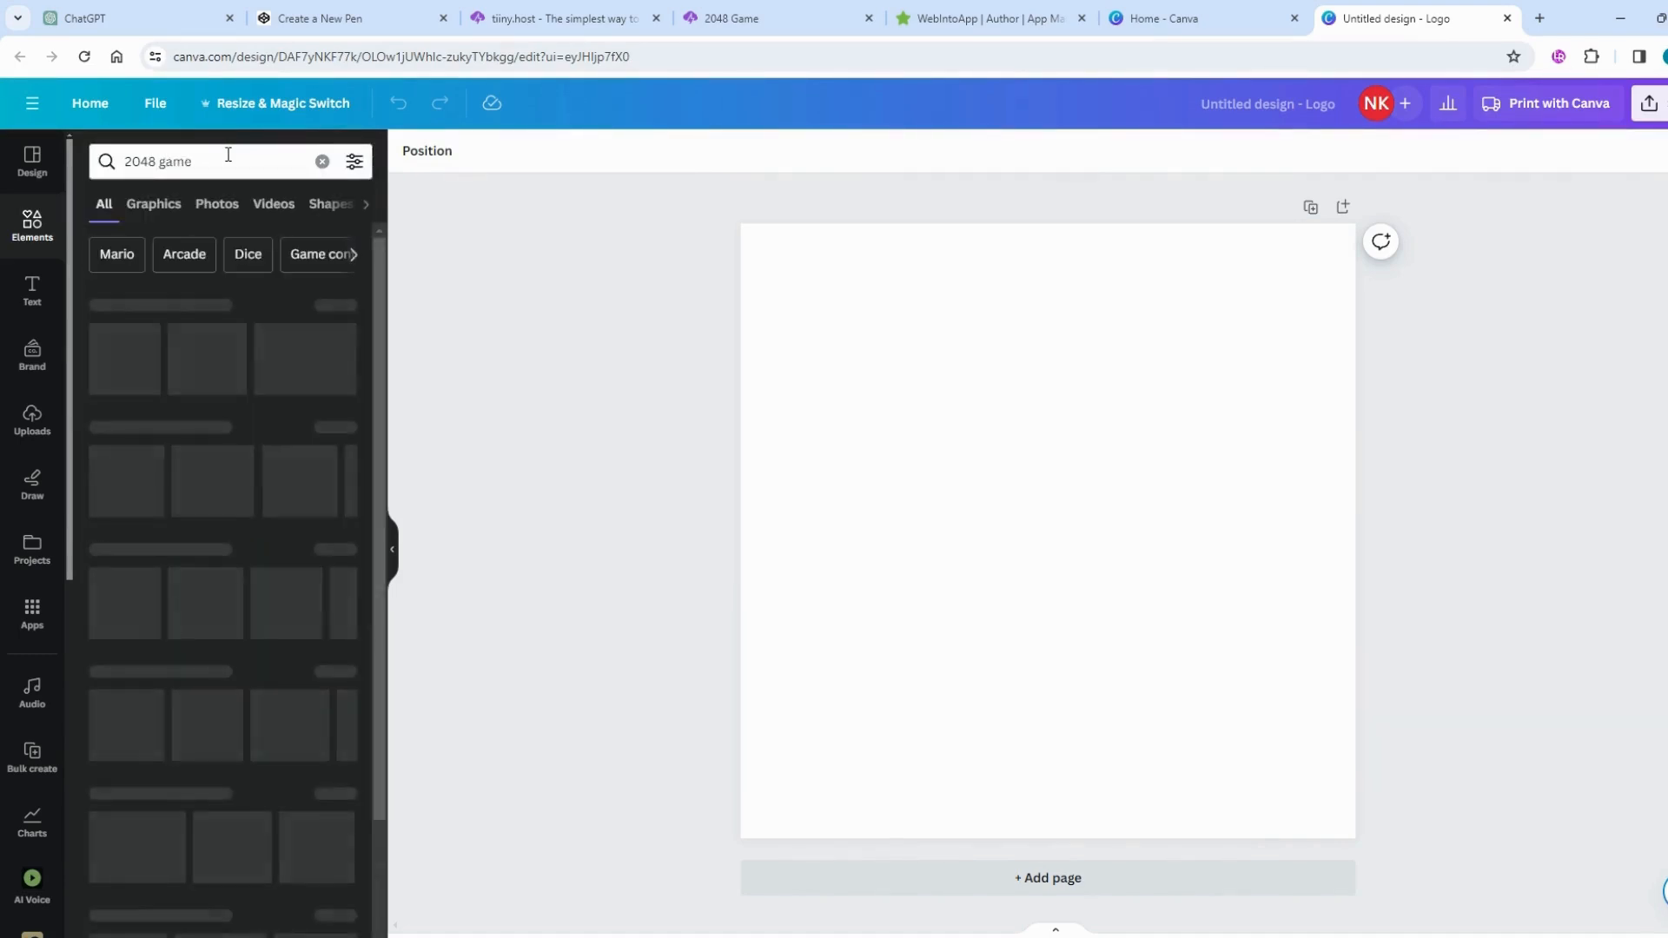
- Browse all the matching graphics and add the four-piece jigsaw puzzle graphic to the blank logo page
{"action": "left_click", "coordinate": [340, 307]}
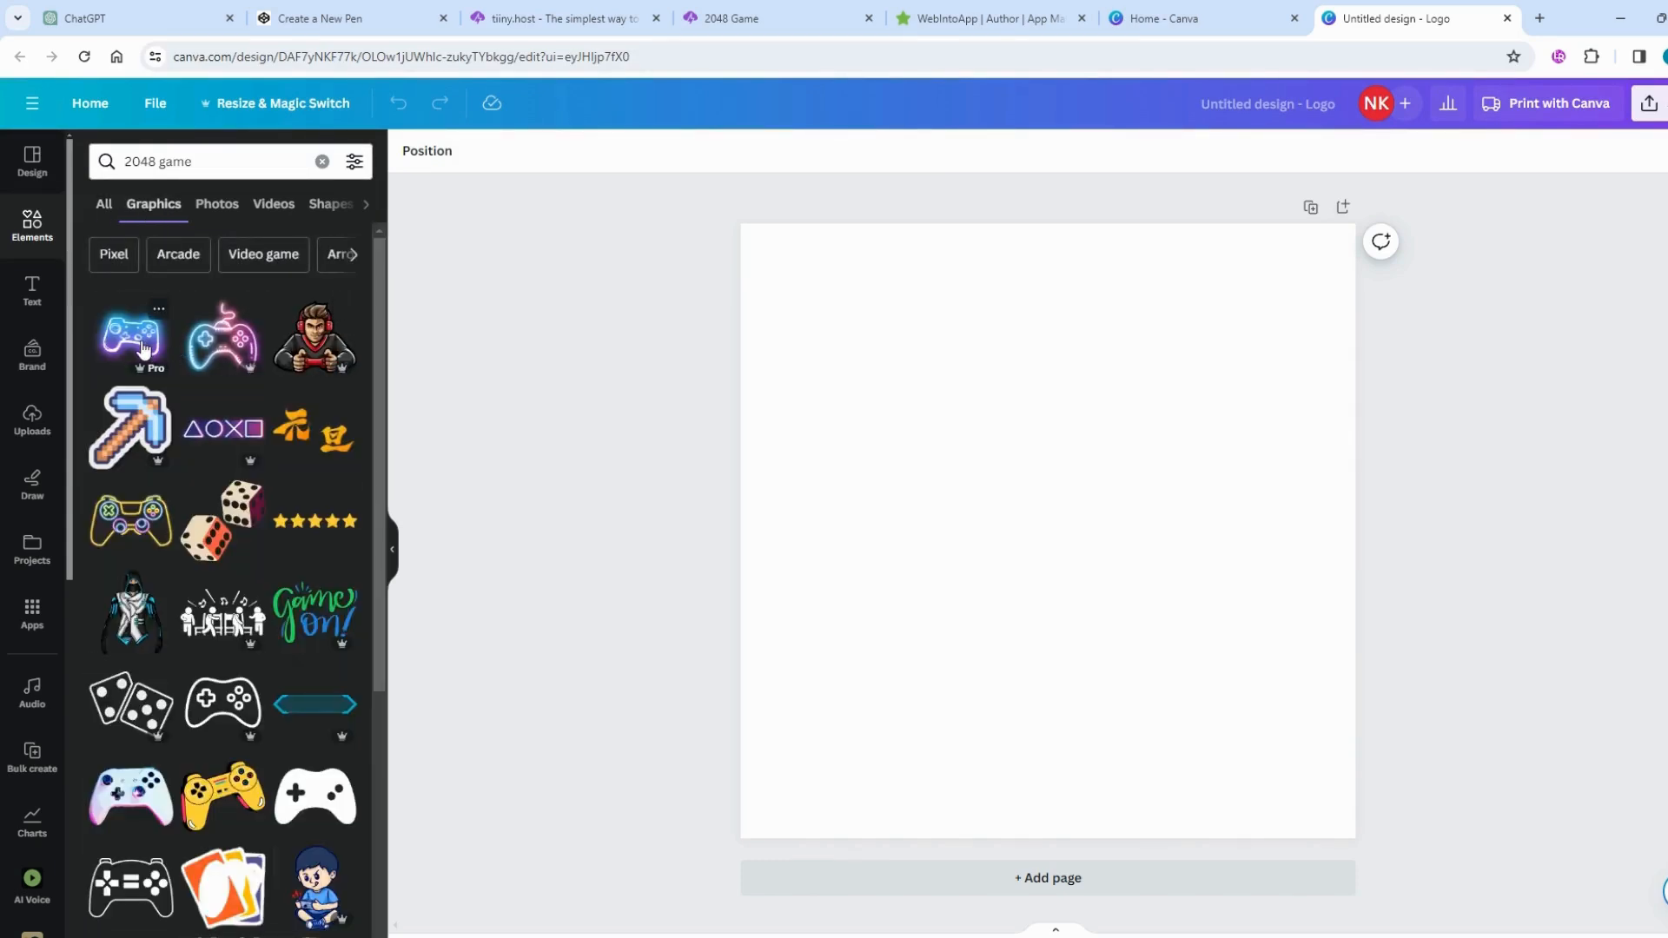
{"action": "scroll", "coordinate": [274, 639], "scroll_direction": "down", "scroll_amount": 9}
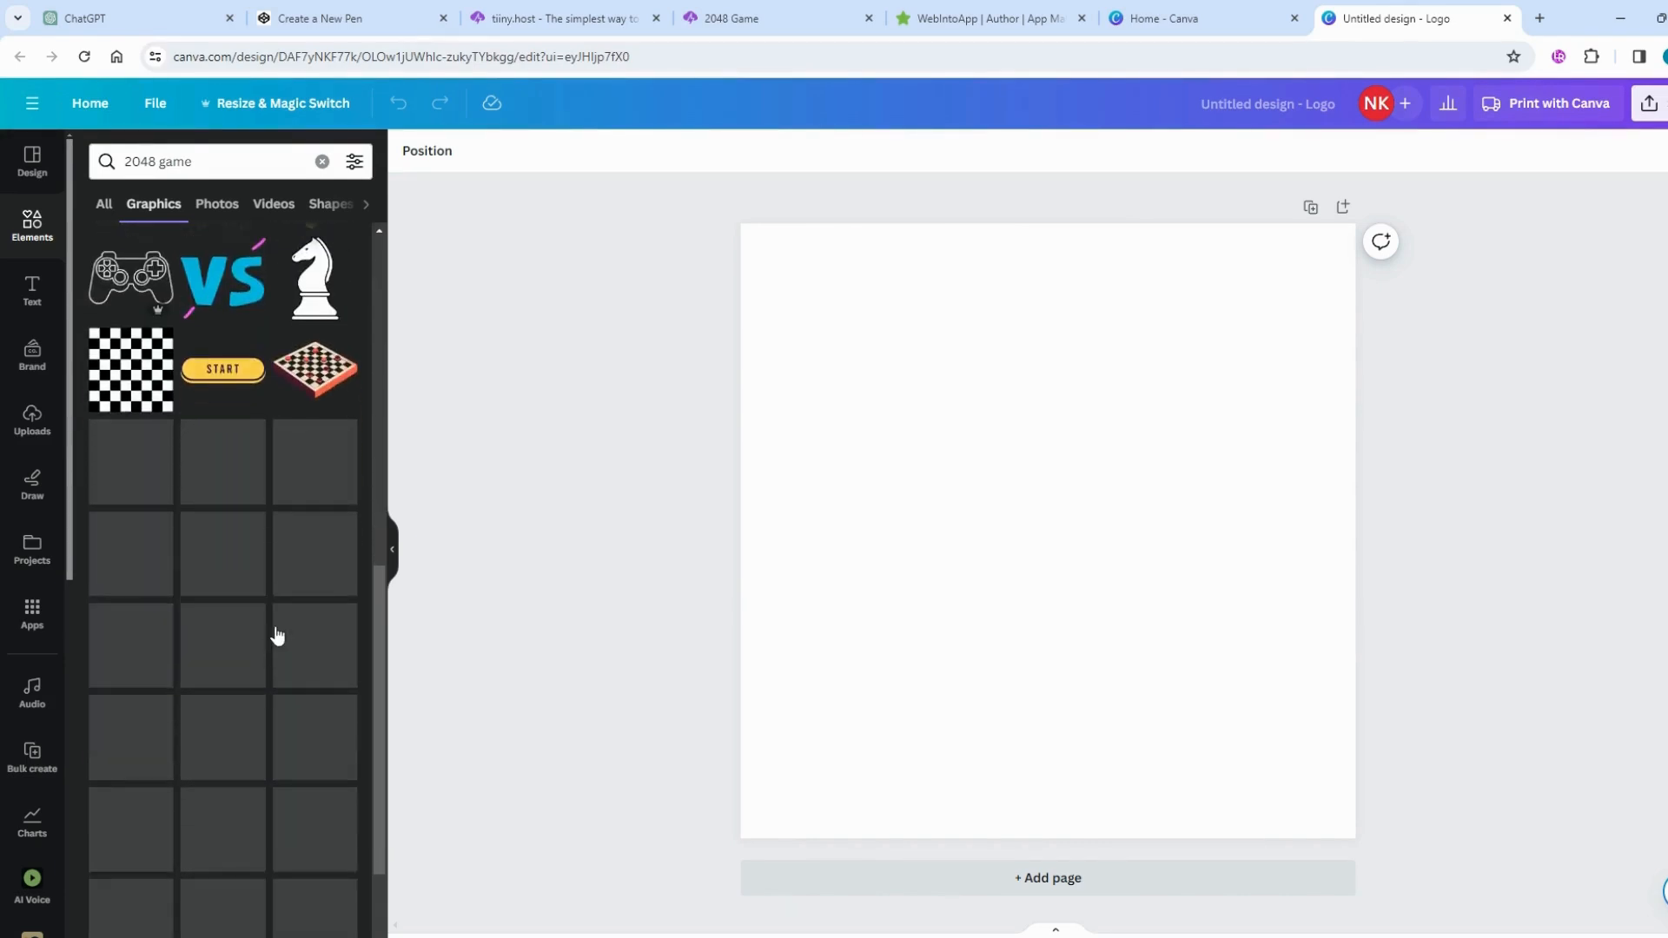
{"action": "scroll", "coordinate": [270, 625], "scroll_direction": "down", "scroll_amount": 4}
{"action": "scroll", "coordinate": [263, 613], "scroll_direction": "down", "scroll_amount": 10}
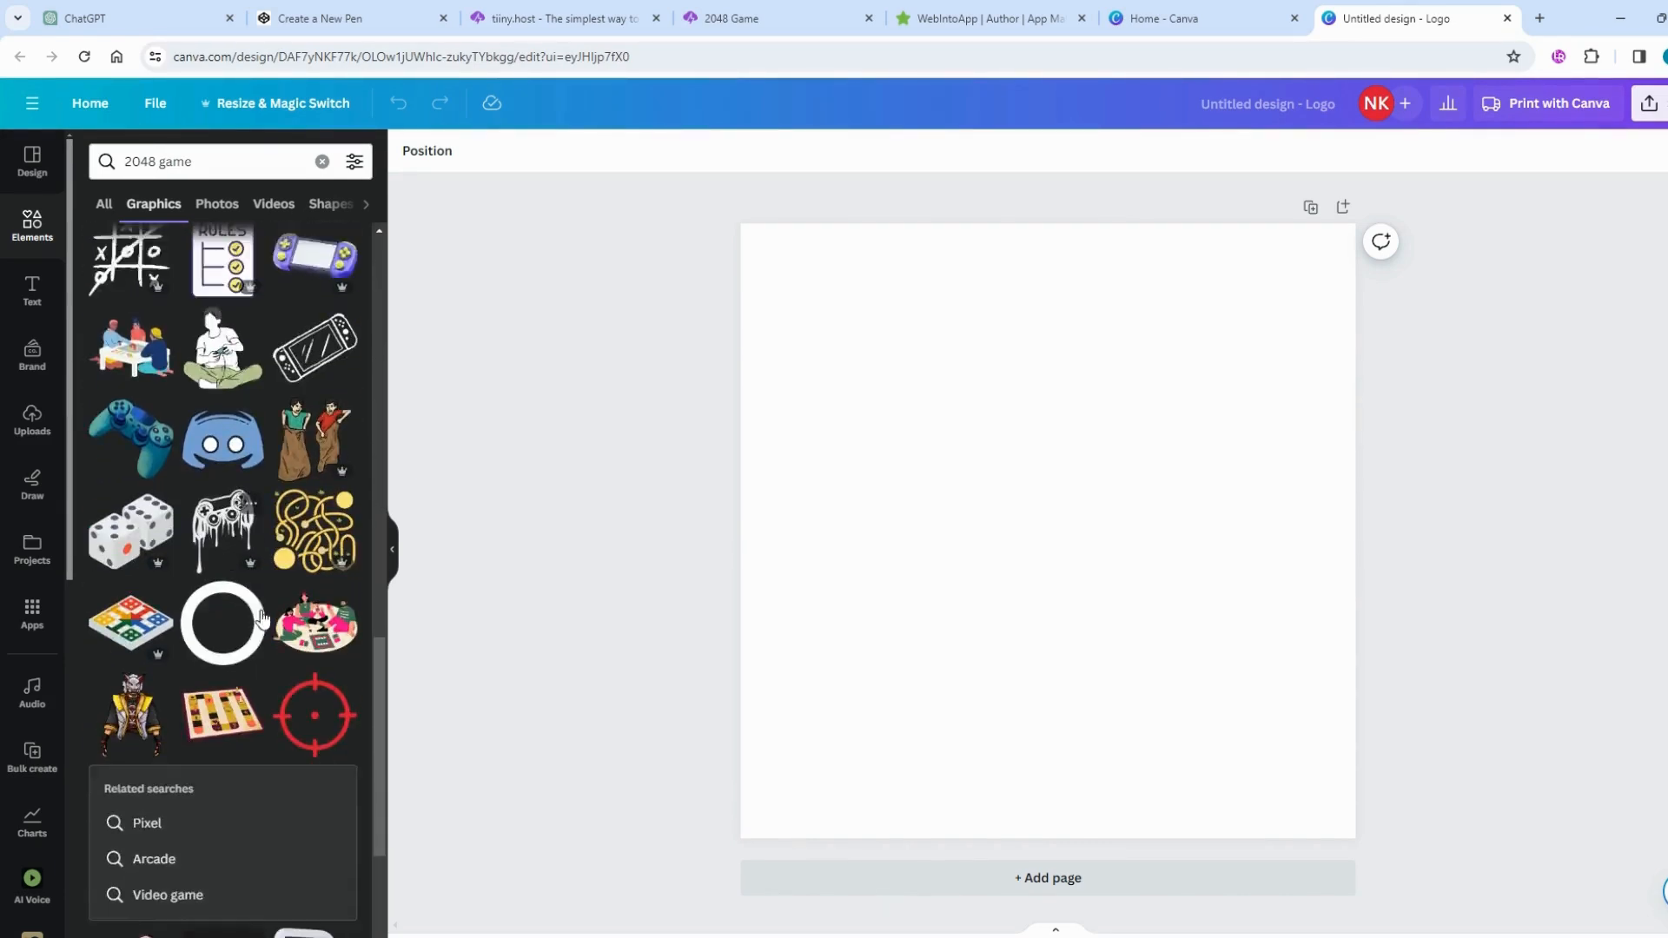
{"action": "scroll", "coordinate": [262, 619], "scroll_direction": "down", "scroll_amount": 6}
{"action": "scroll", "coordinate": [231, 560], "scroll_direction": "up", "scroll_amount": 5}
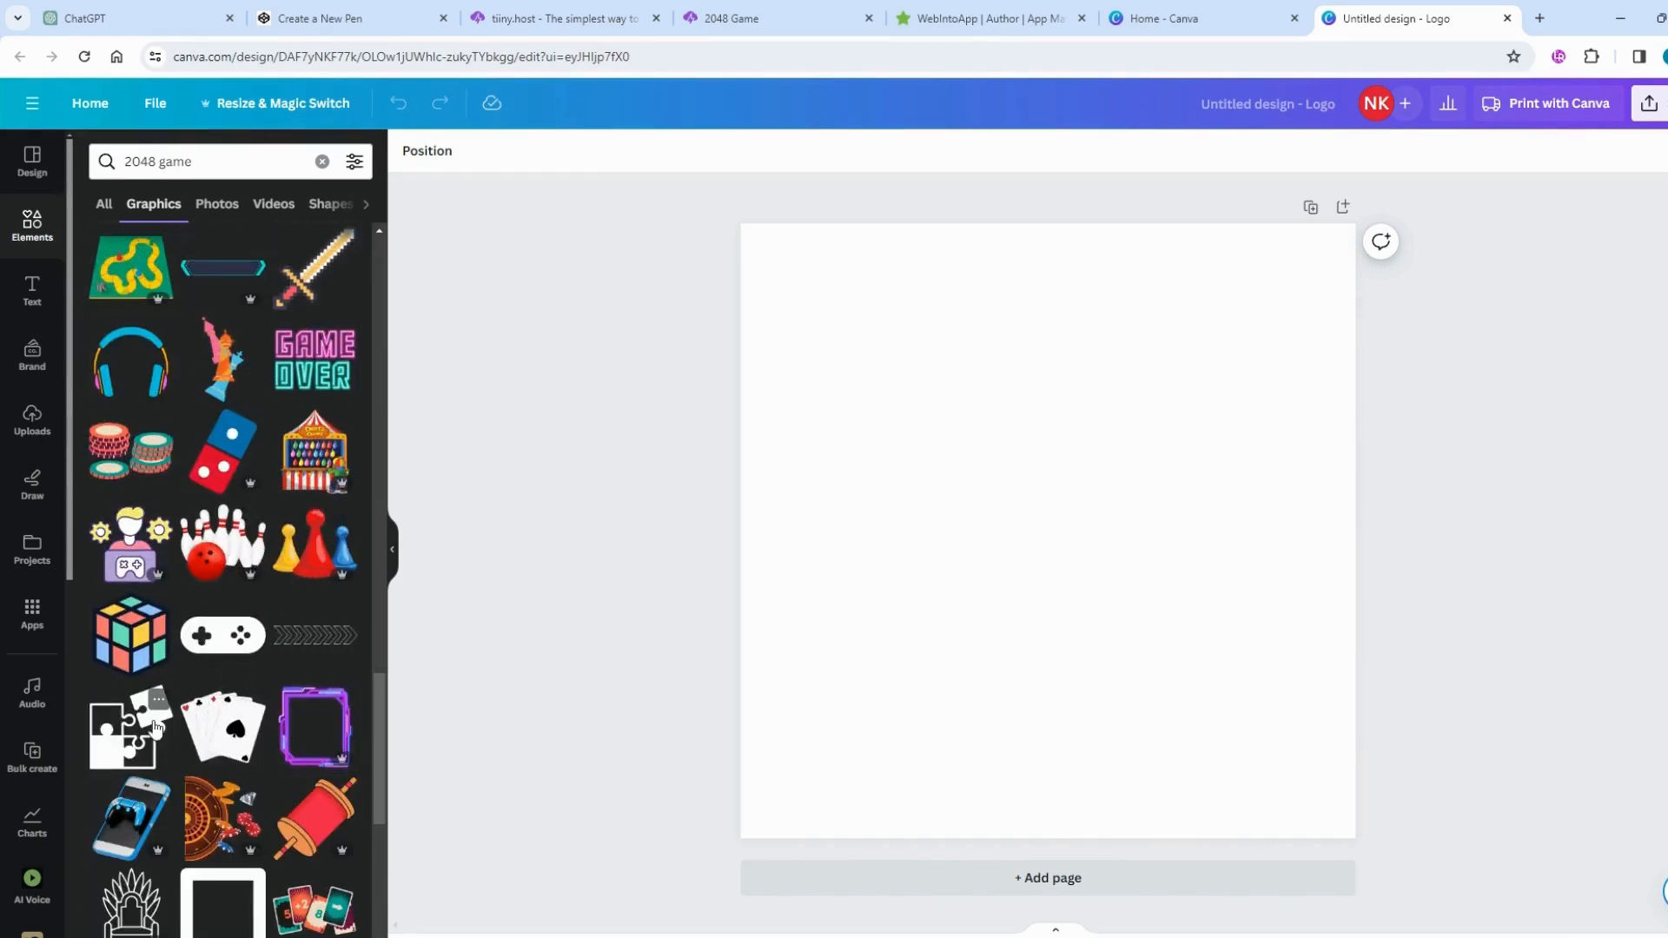
{"action": "left_click", "coordinate": [144, 732]}
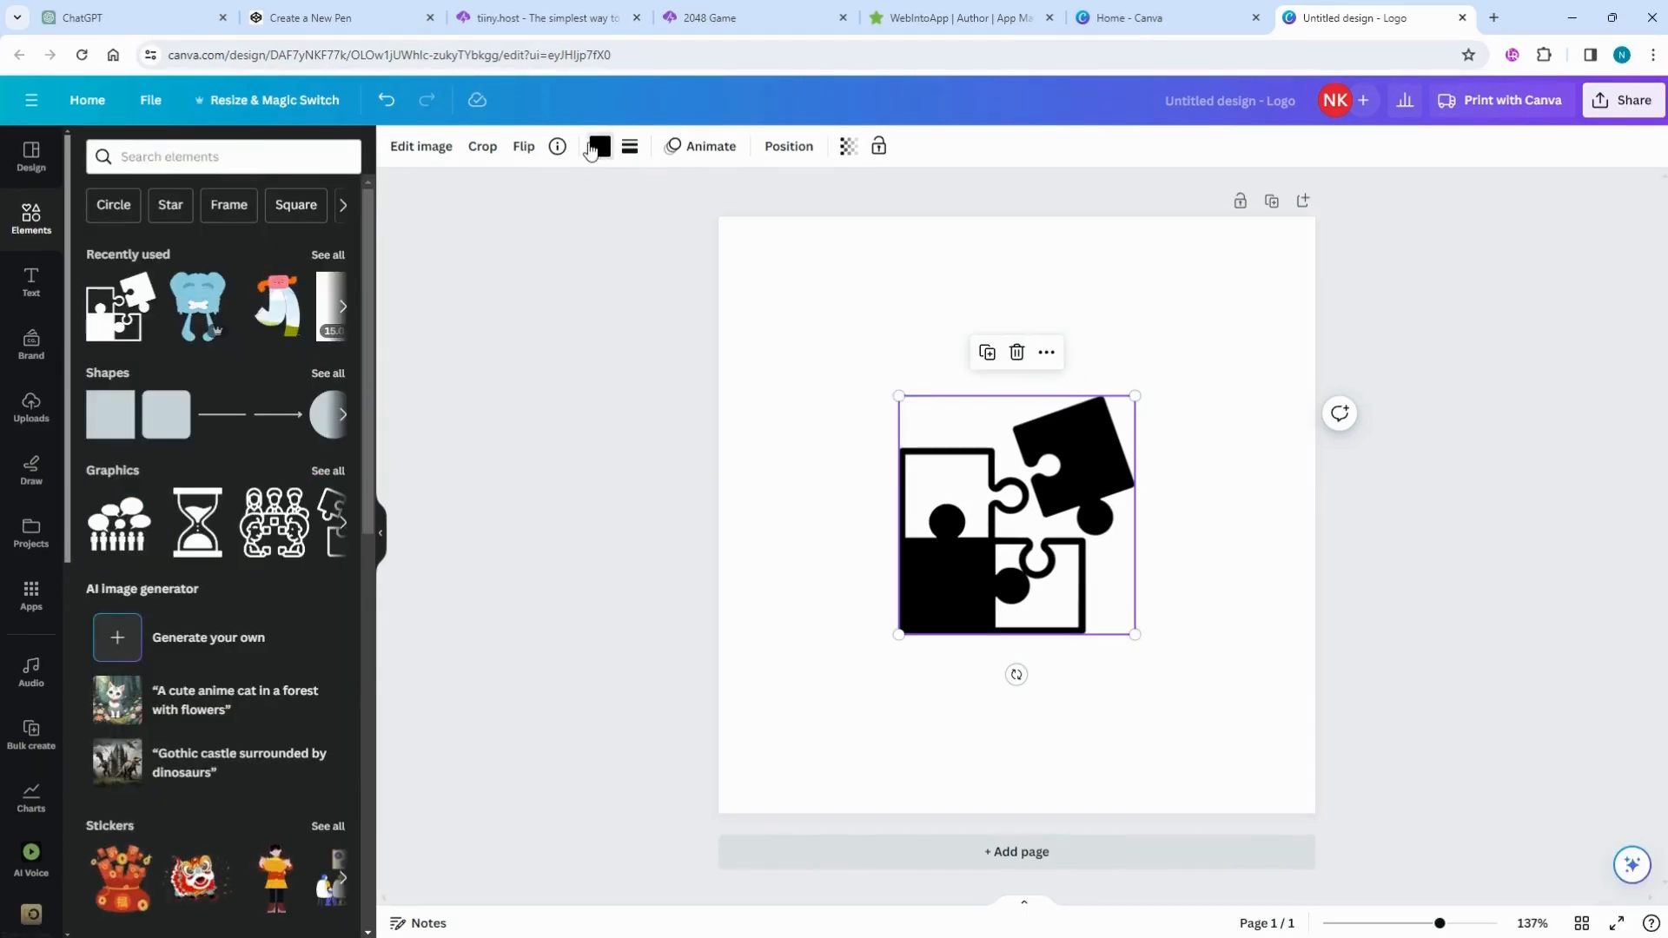
- Recolour the black puzzle graphic to orange
{"action": "left_click", "coordinate": [617, 153]}
{"action": "left_click", "coordinate": [204, 569]}
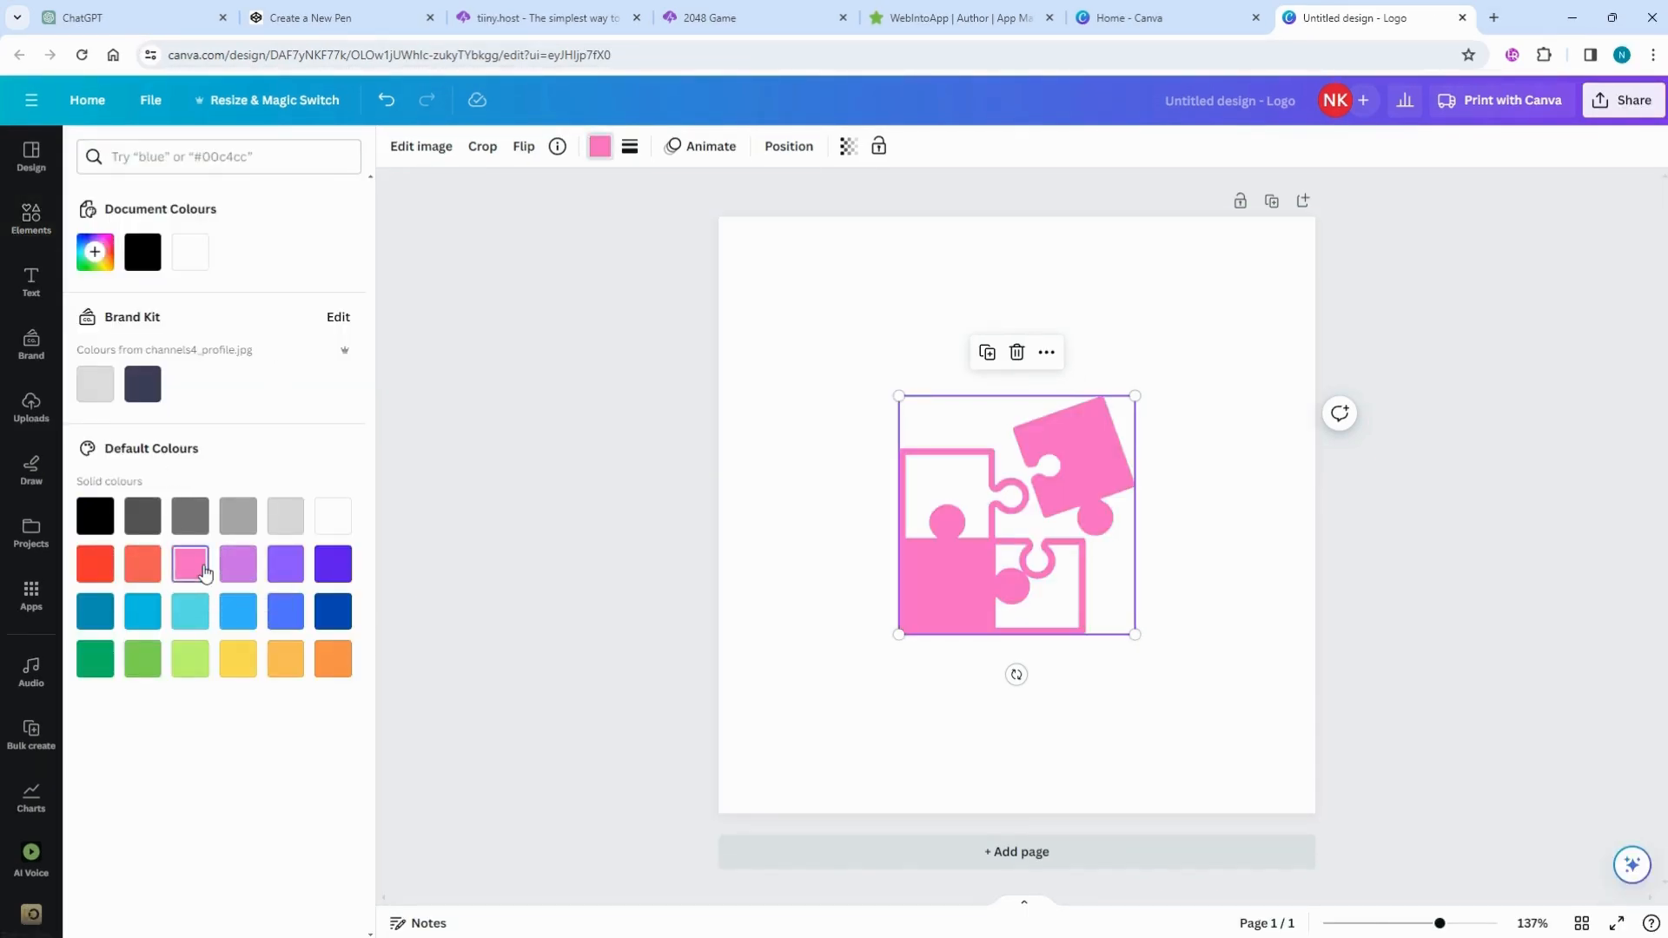
{"action": "left_click", "coordinate": [95, 566]}
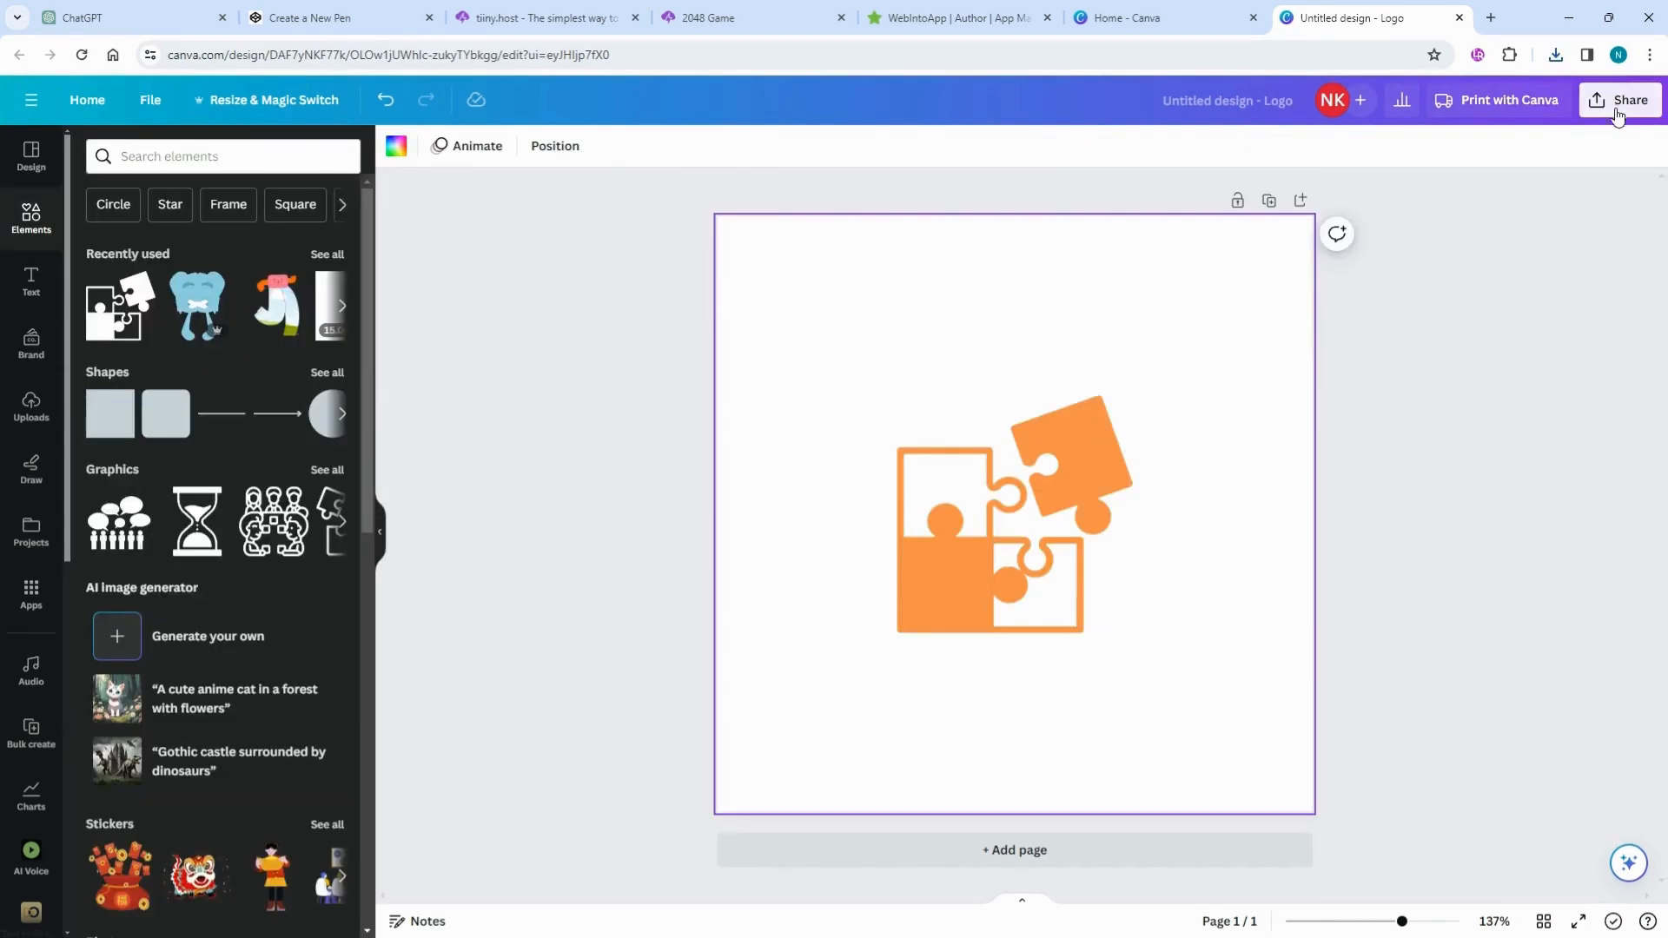
- Download the logo as a 512 × 512 px PNG with a transparent background, using a size factor of 1.024
{"action": "left_click", "coordinate": [1621, 102]}
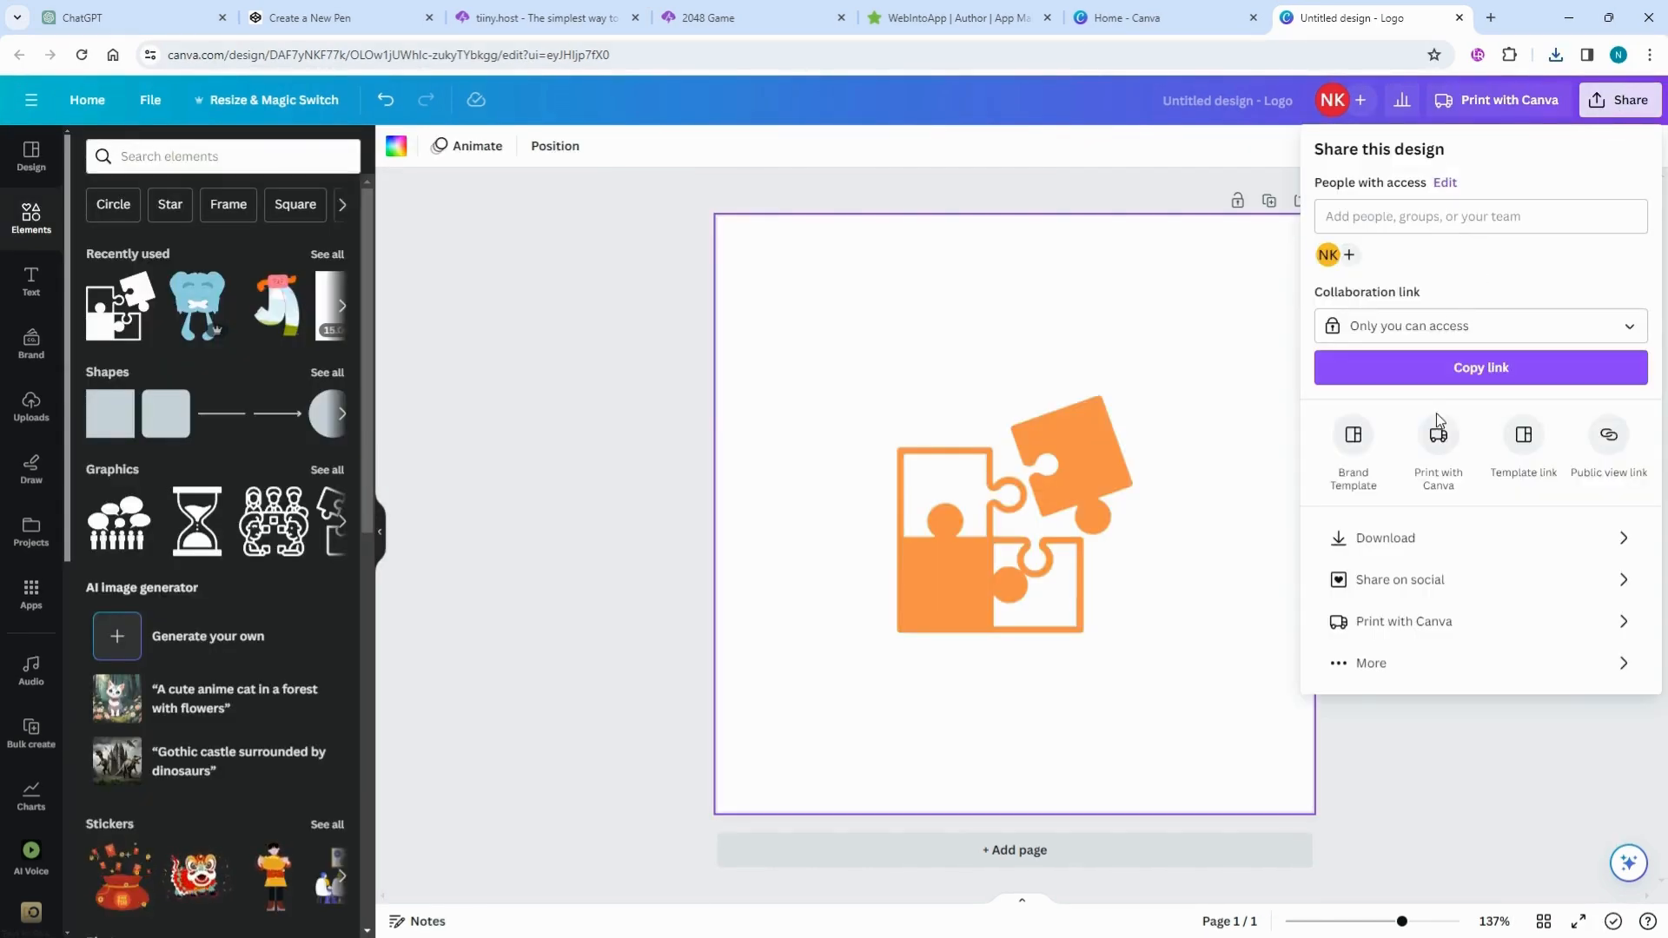
{"action": "left_click", "coordinate": [1415, 536]}
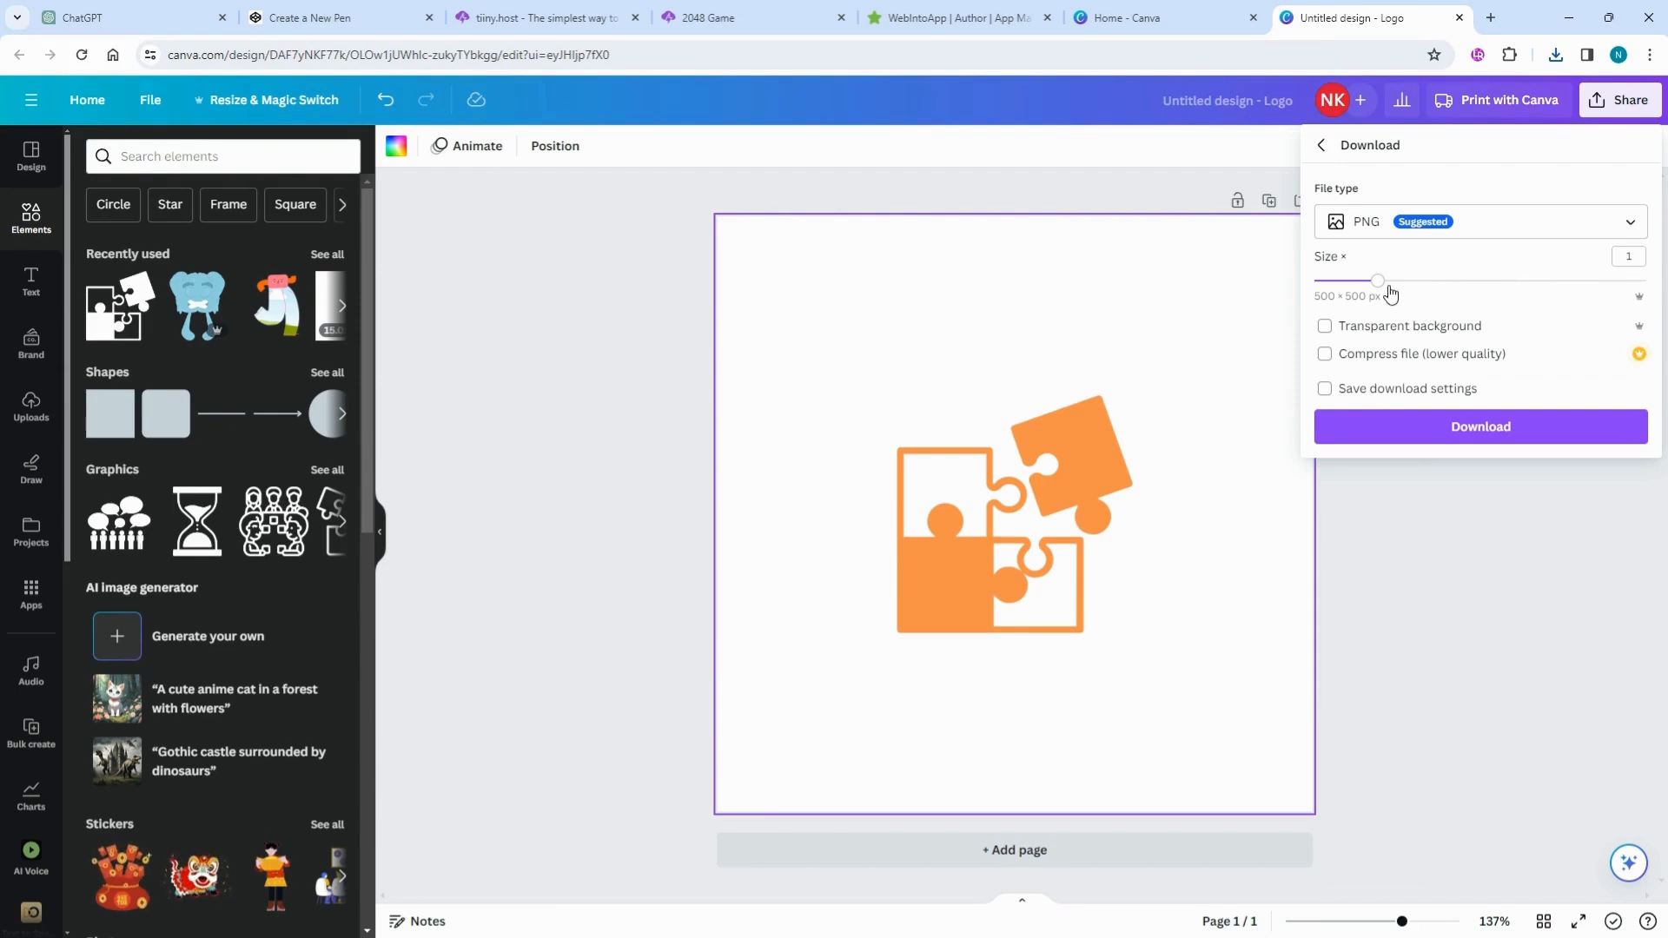
{"action": "left_click", "coordinate": [1324, 325]}
{"action": "left_click_drag", "start_coordinate": [1378, 281], "coordinate": [1643, 280]}
{"action": "left_click", "coordinate": [1642, 256]}
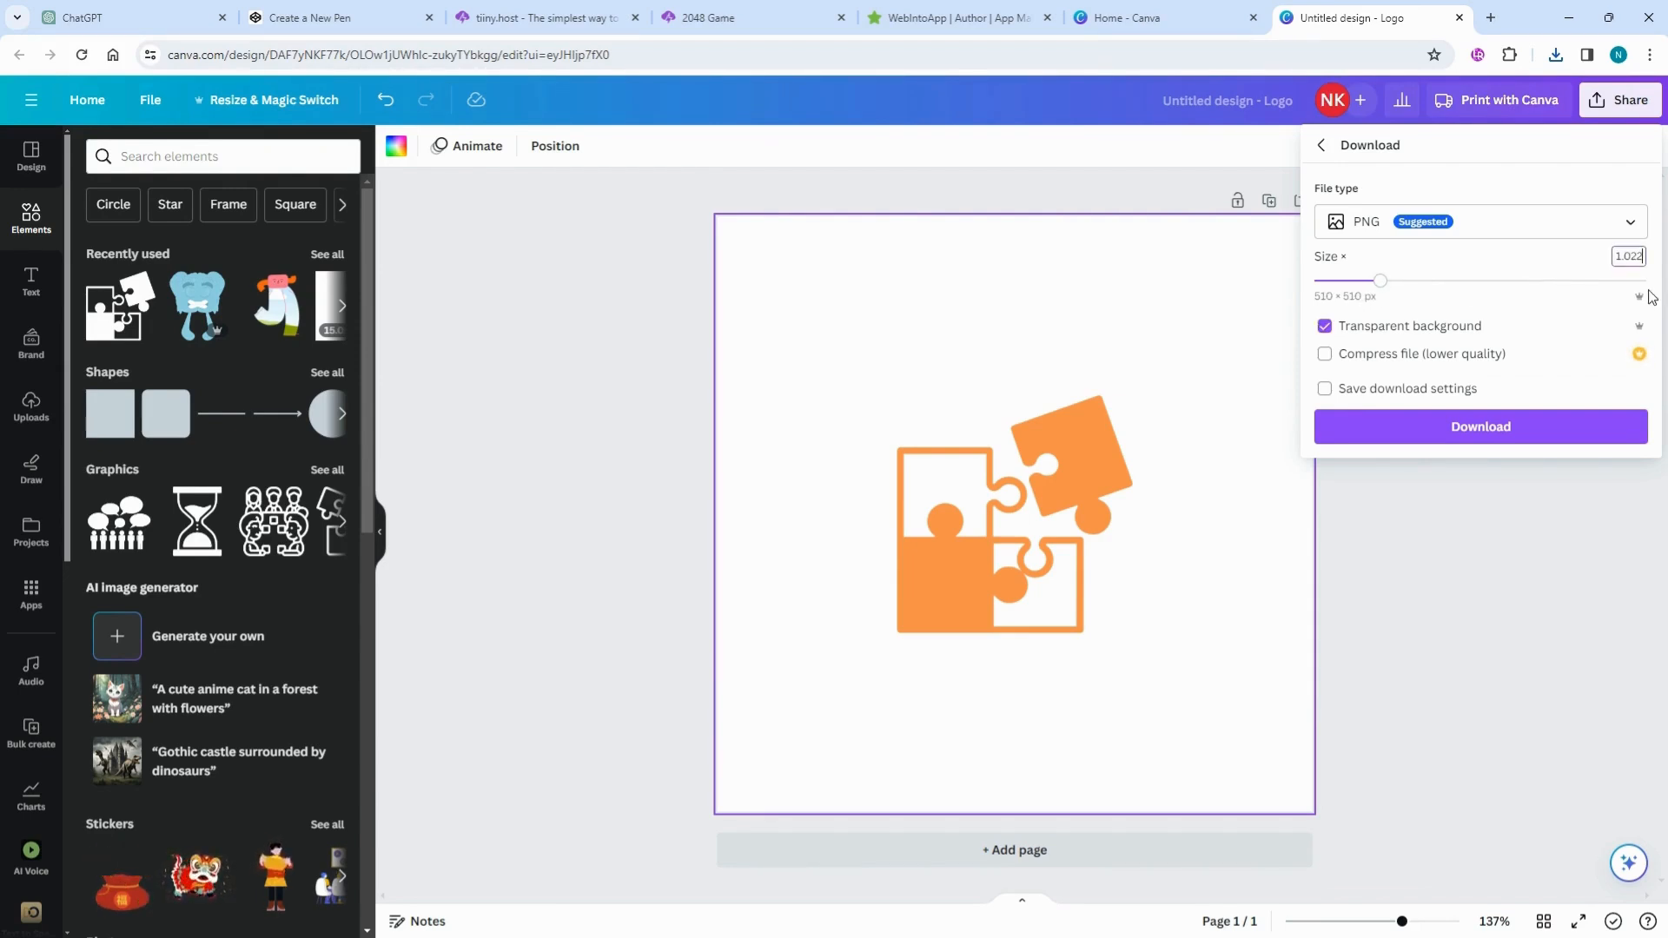
{"action": "left_click", "coordinate": [1643, 256]}
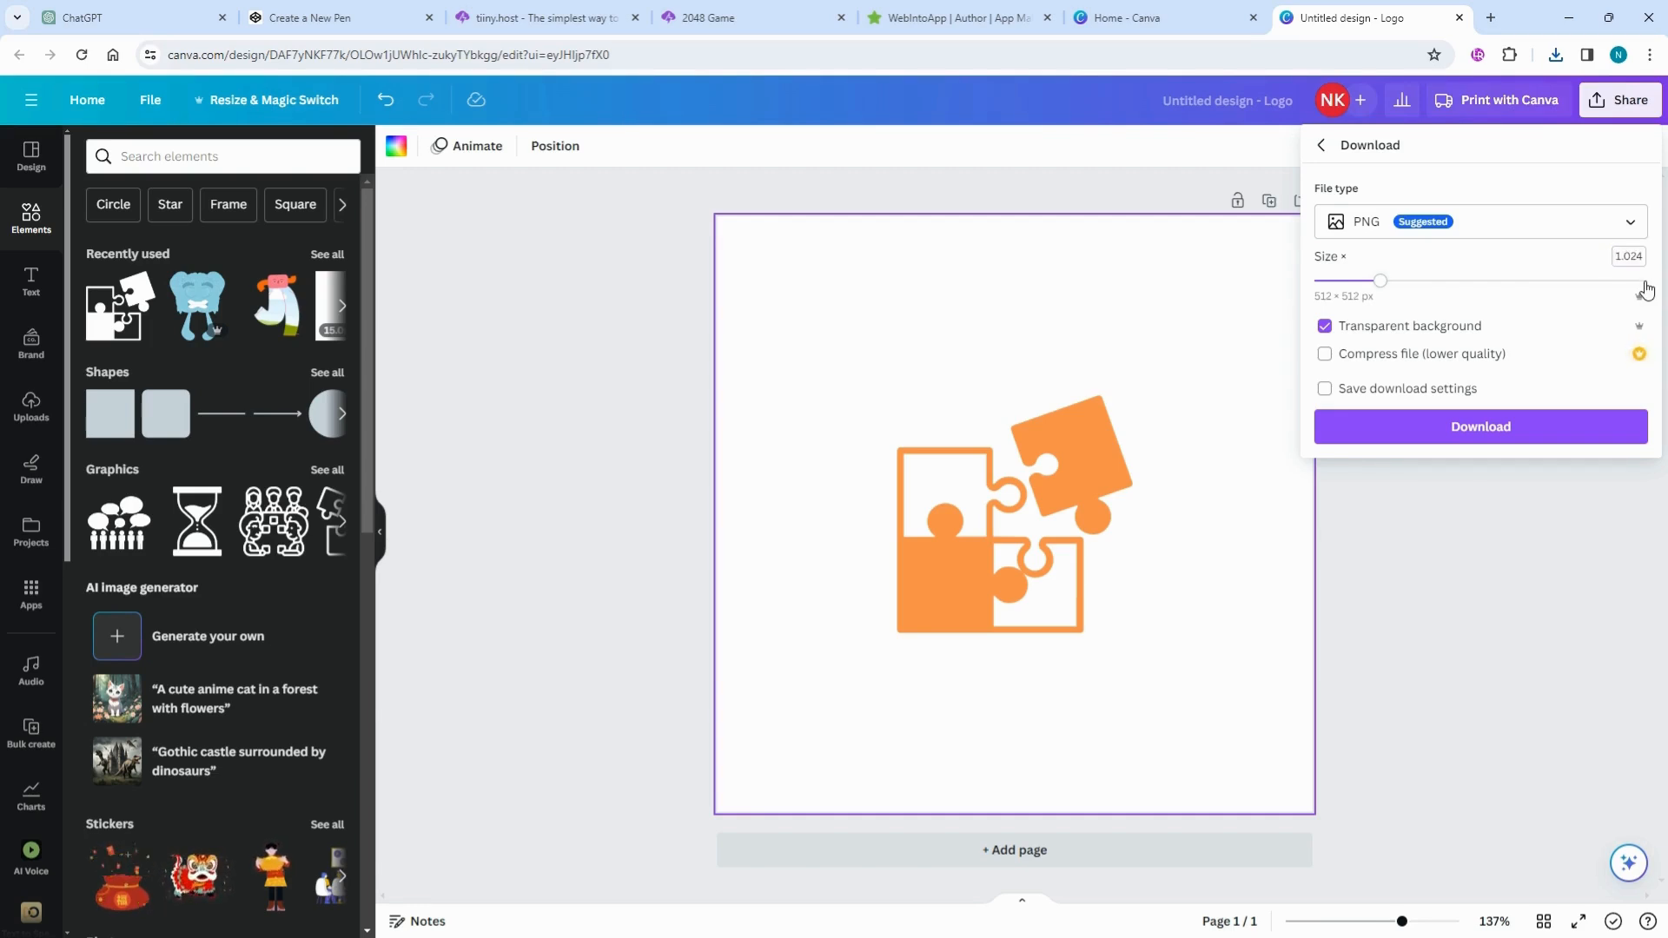
{"action": "left_click", "coordinate": [1626, 260]}
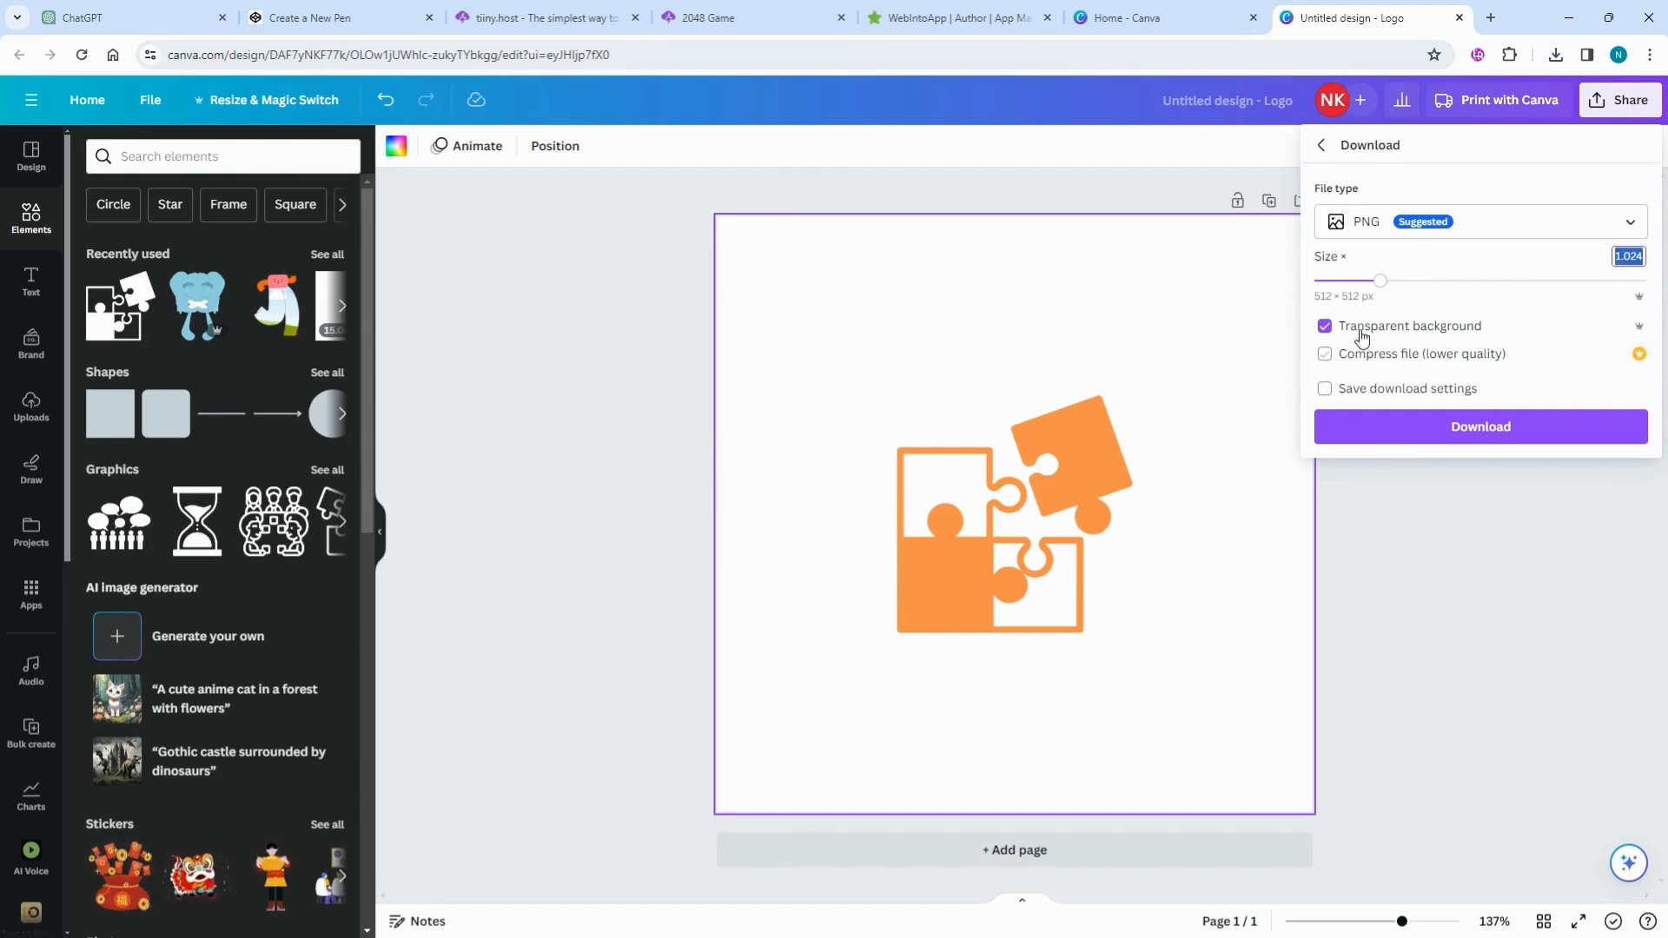
{"action": "left_click", "coordinate": [1443, 424]}
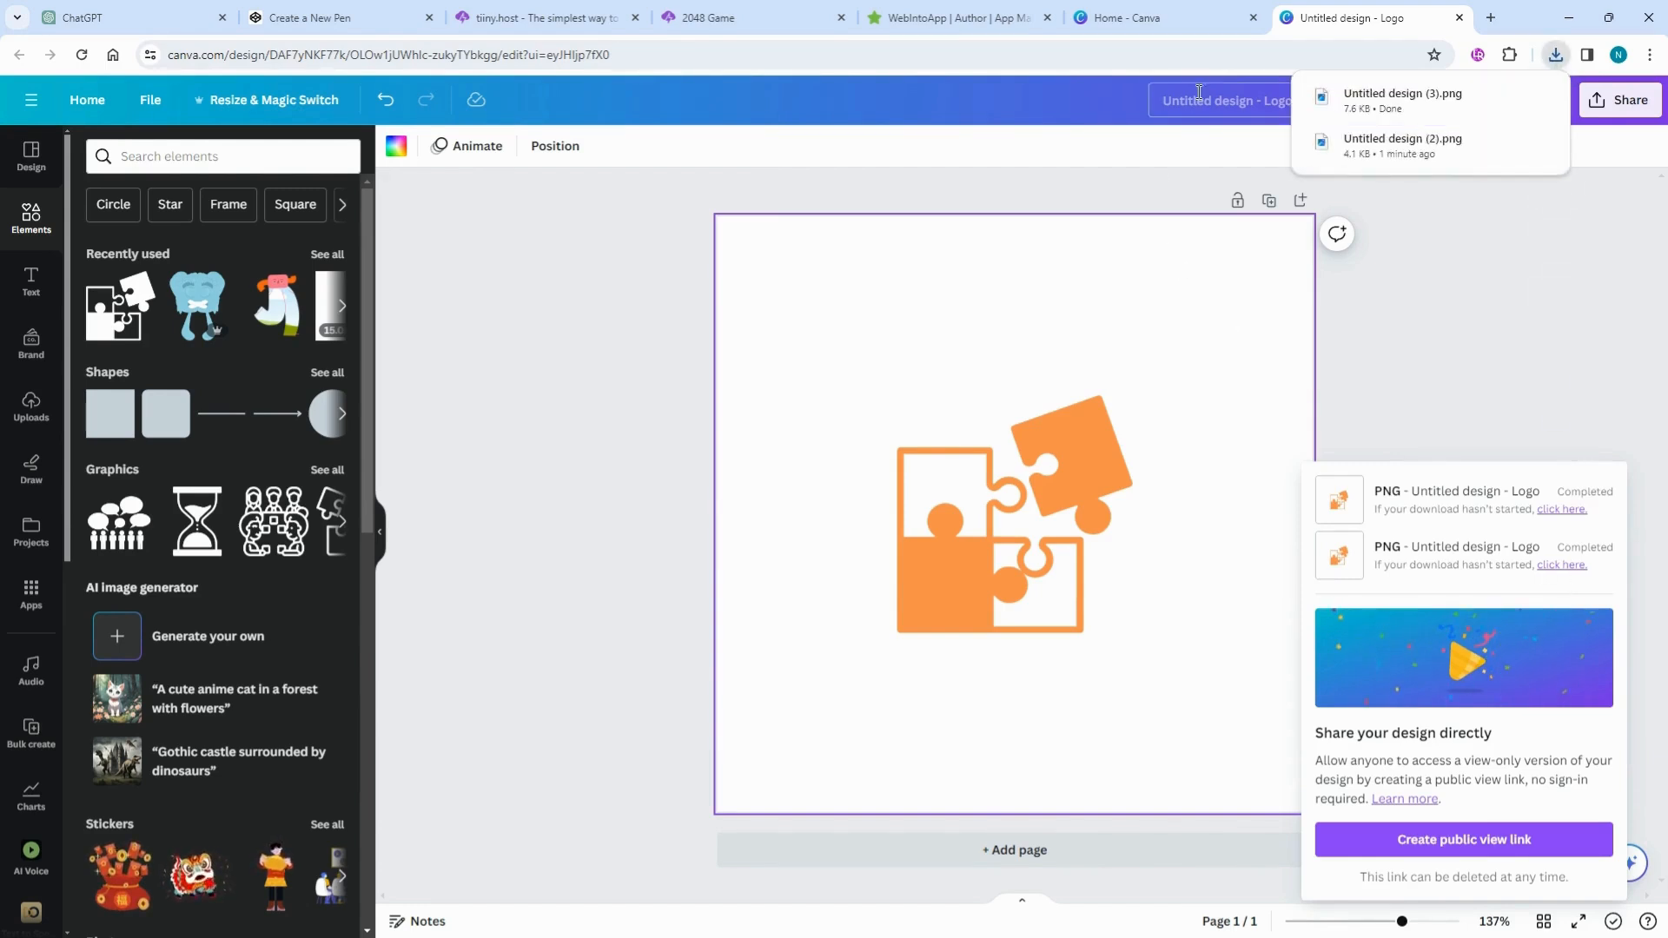
- Return to WebIntoApp and set Untitled design (3).png from Downloads as the app icon
{"action": "left_click", "coordinate": [973, 18]}
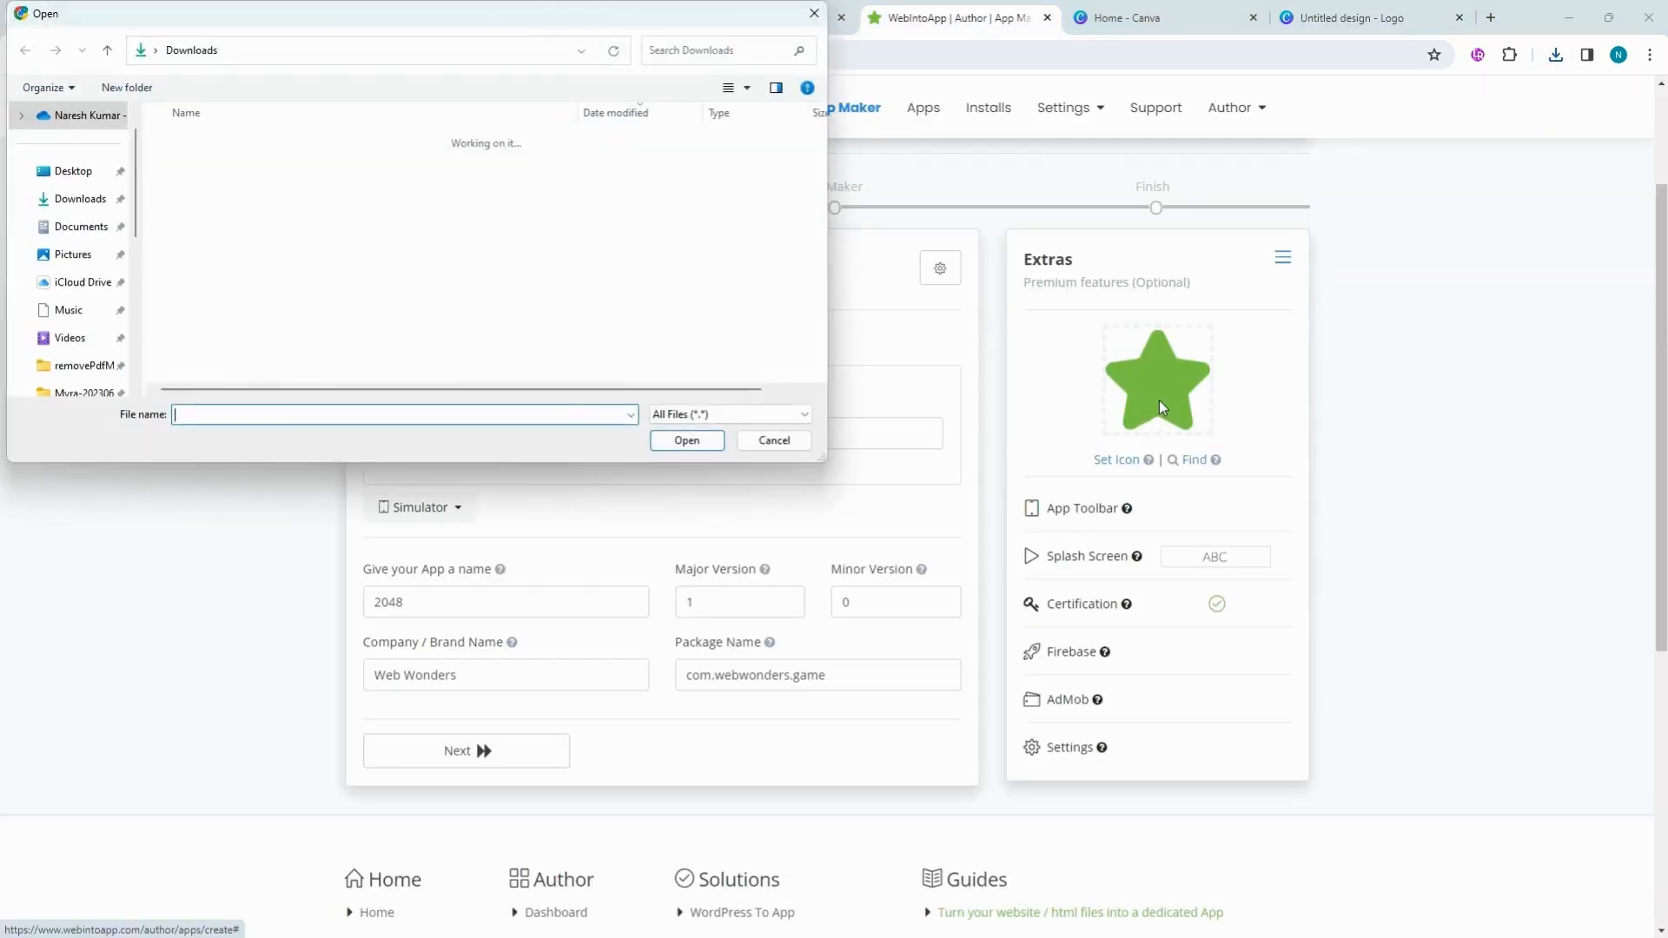
{"action": "left_click", "coordinate": [256, 165]}
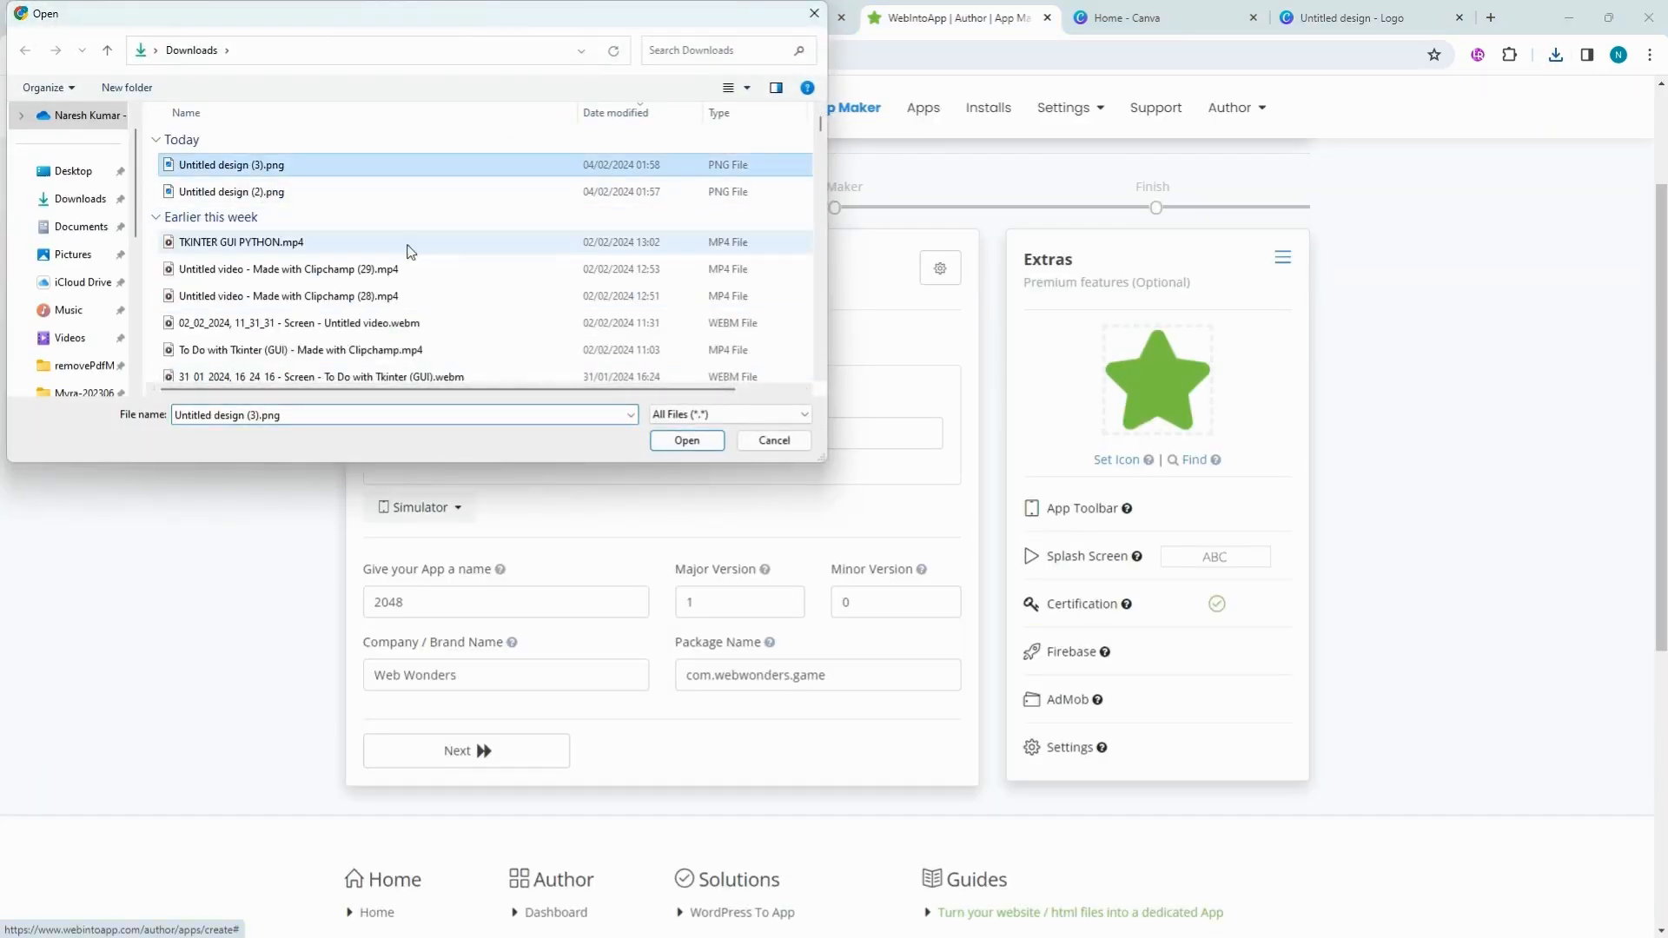
{"action": "left_click", "coordinate": [684, 443]}
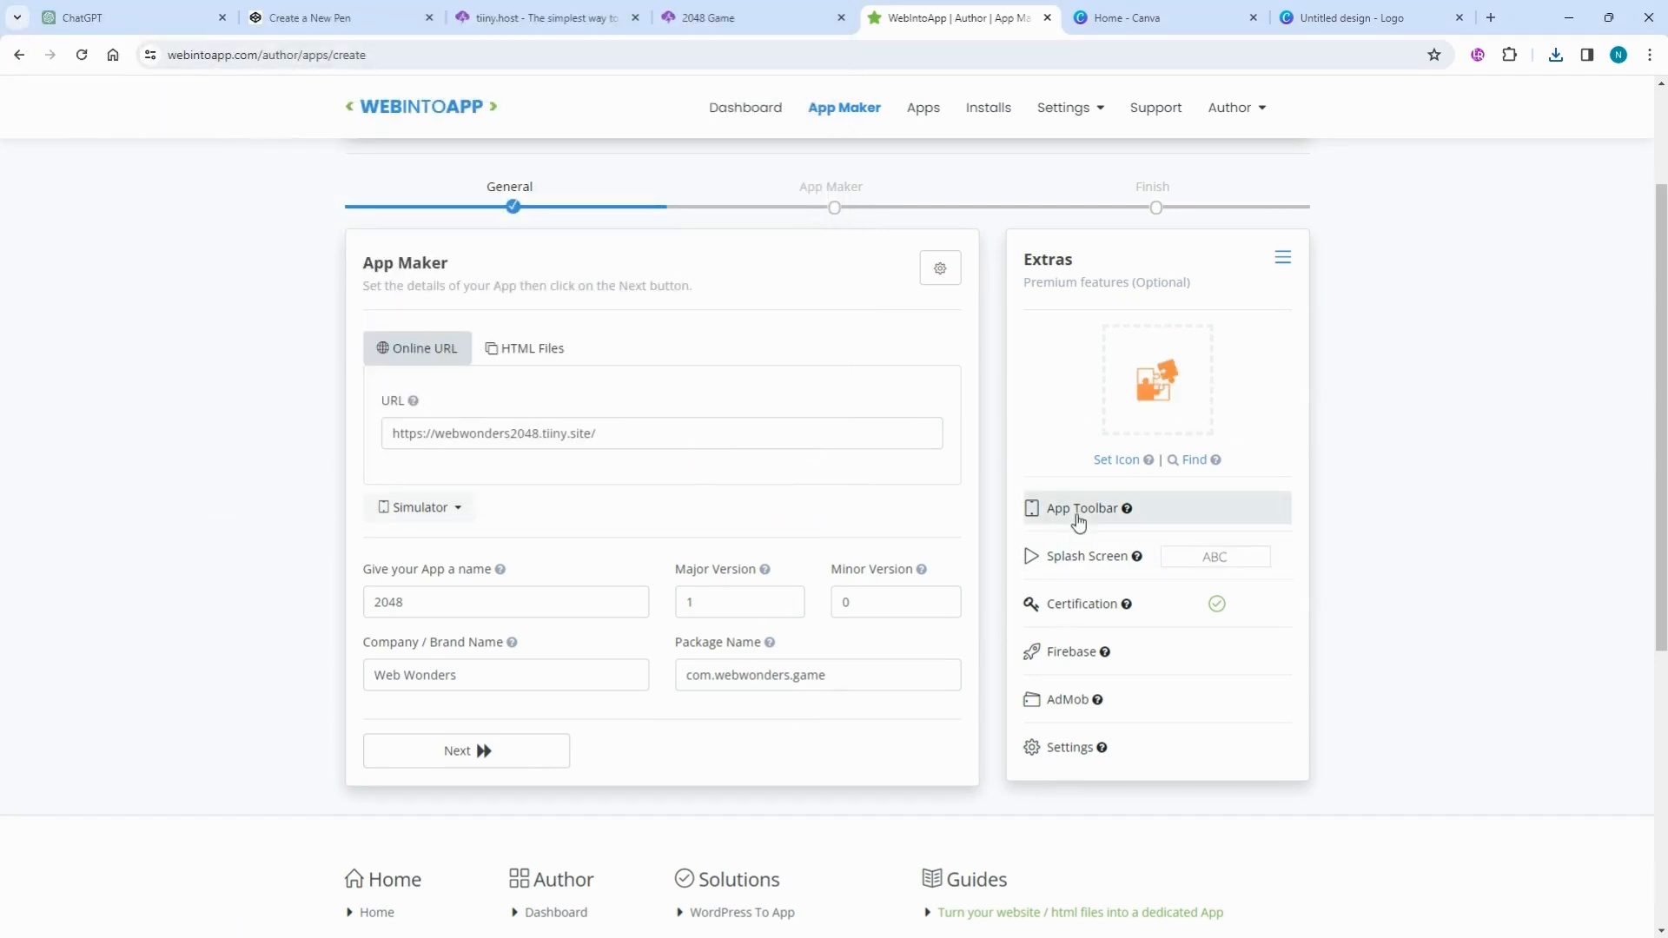
- Continue to the app details, review them and make the app with the Free Android App option
{"action": "left_click", "coordinate": [497, 763]}
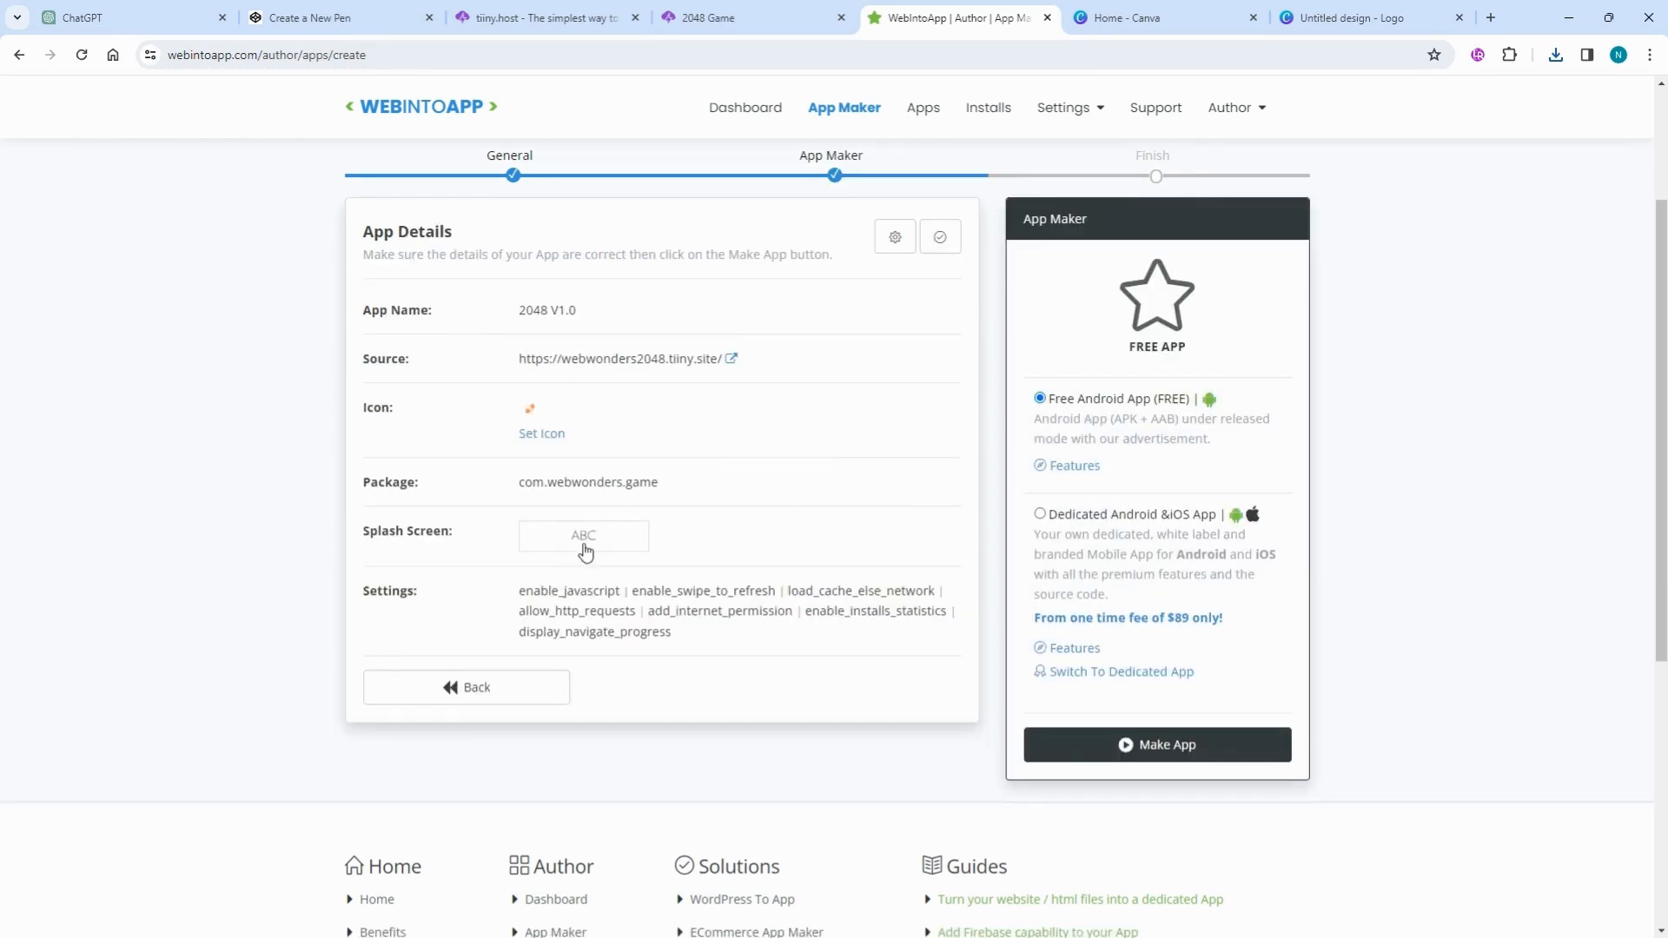
{"action": "scroll", "coordinate": [957, 655], "scroll_direction": "down", "scroll_amount": 2}
{"action": "scroll", "coordinate": [730, 689], "scroll_direction": "up", "scroll_amount": 3}
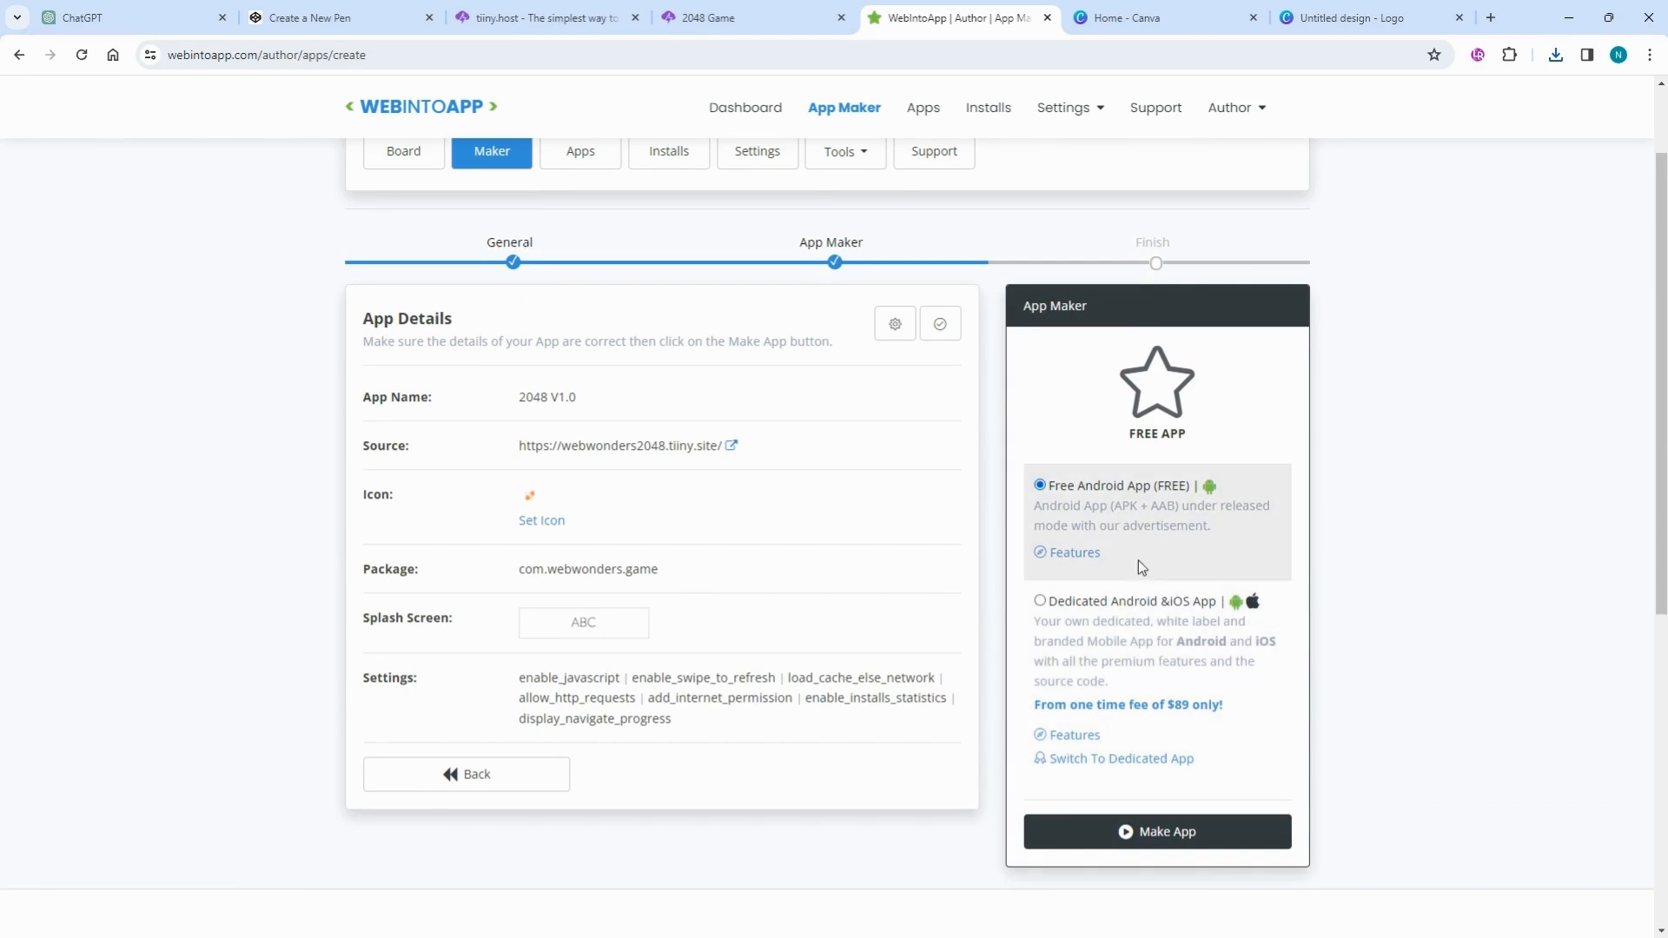
{"action": "left_click", "coordinate": [587, 632]}
{"action": "left_click", "coordinate": [1129, 832]}
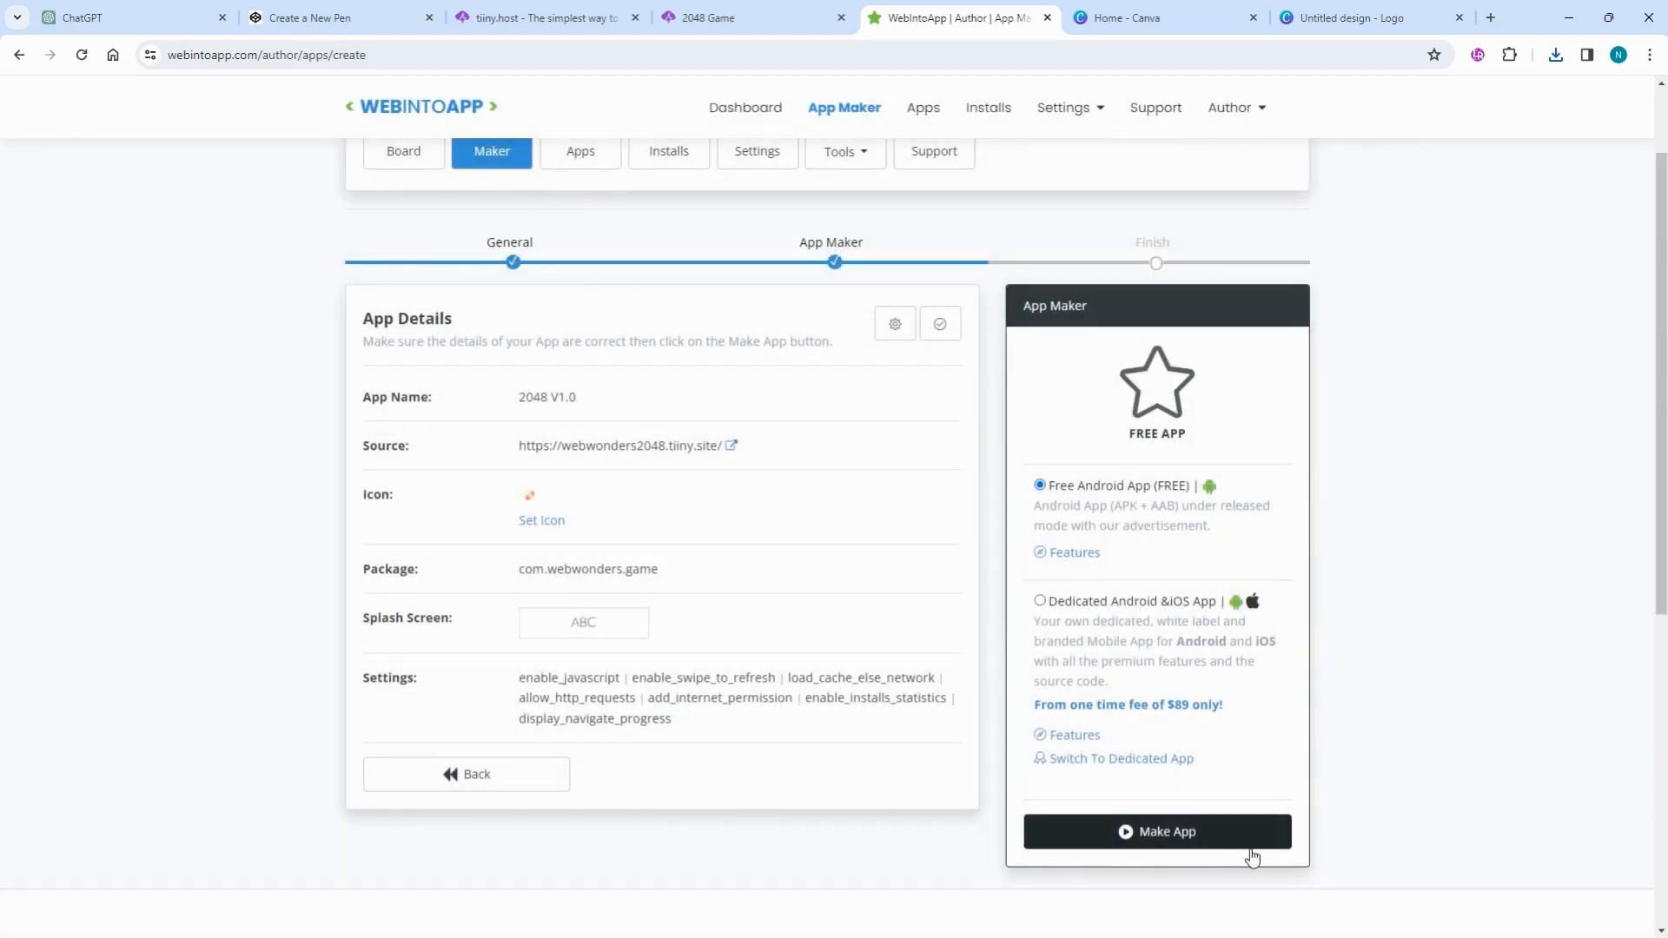
{"action": "left_click", "coordinate": [1226, 832]}
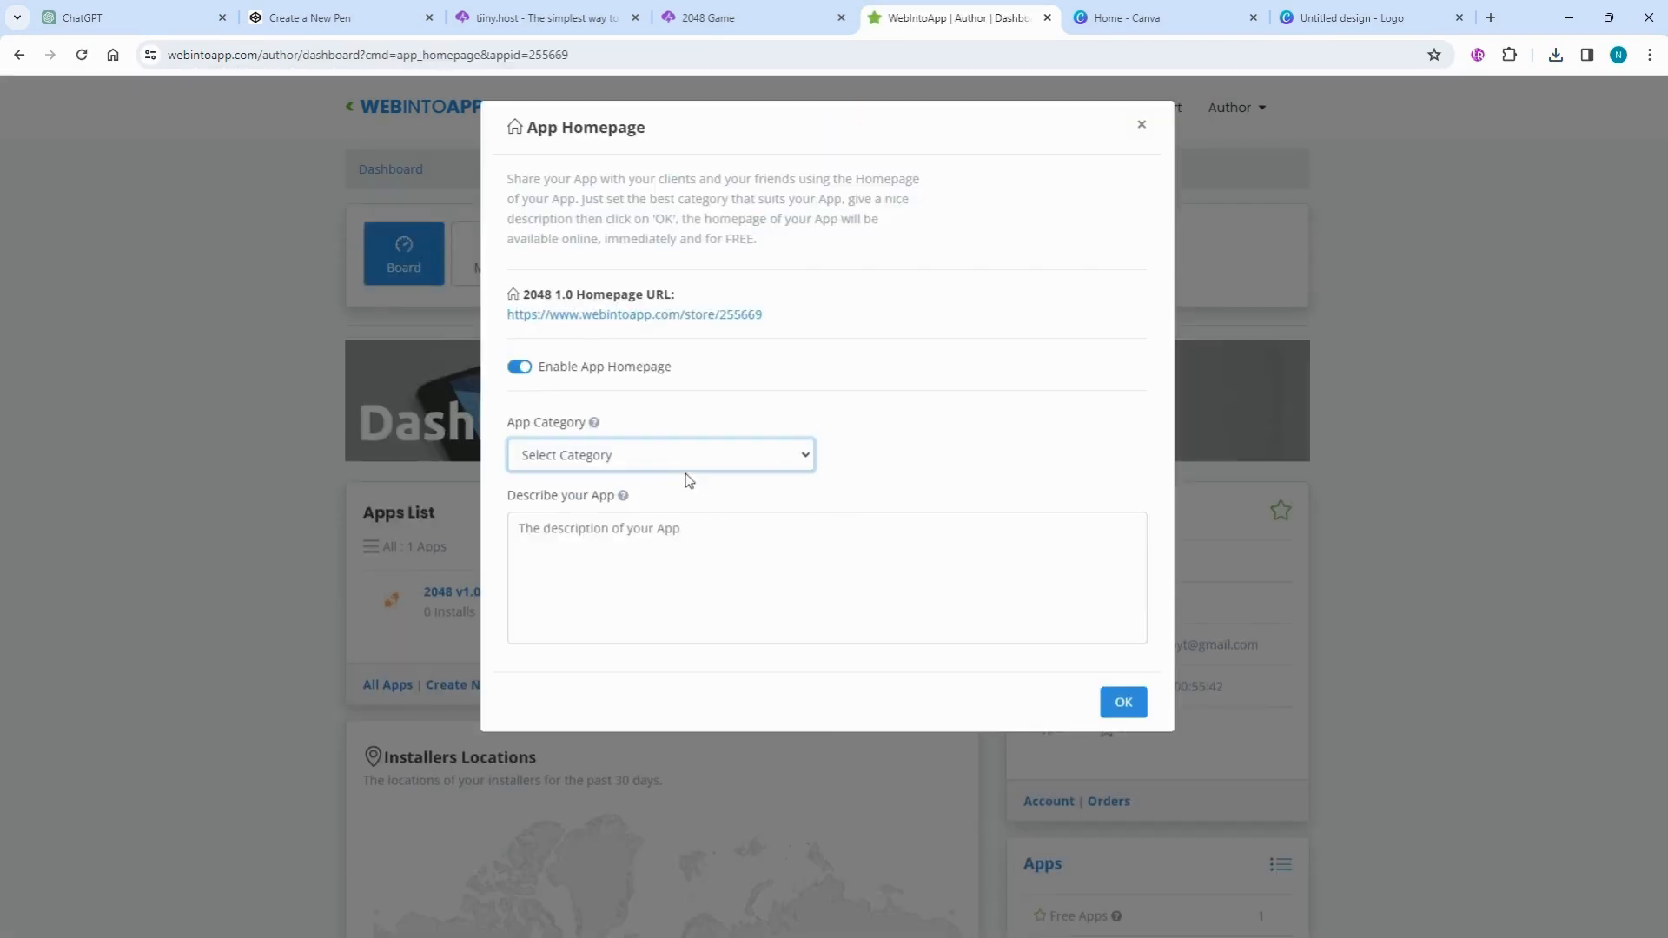
- Set the app category to Games for the 2048 app's homepage
{"action": "left_click", "coordinate": [685, 469]}
{"action": "scroll", "coordinate": [638, 765], "scroll_direction": "down", "scroll_amount": 5}
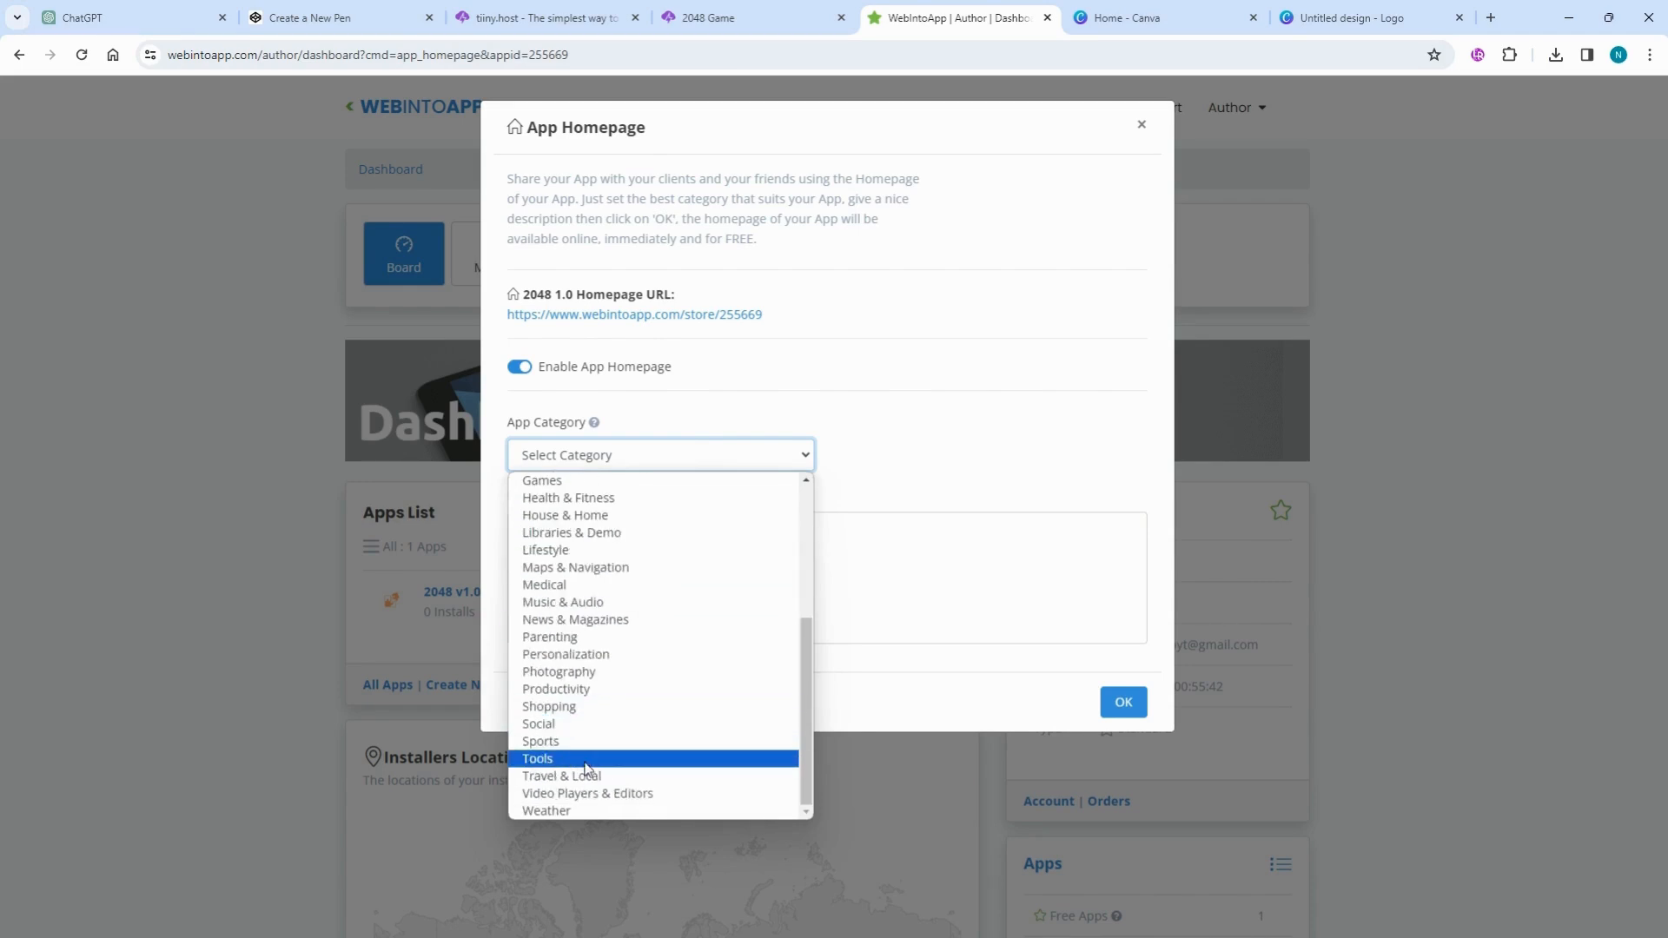
{"action": "scroll", "coordinate": [584, 758], "scroll_direction": "up", "scroll_amount": 5}
{"action": "left_click", "coordinate": [598, 726]}
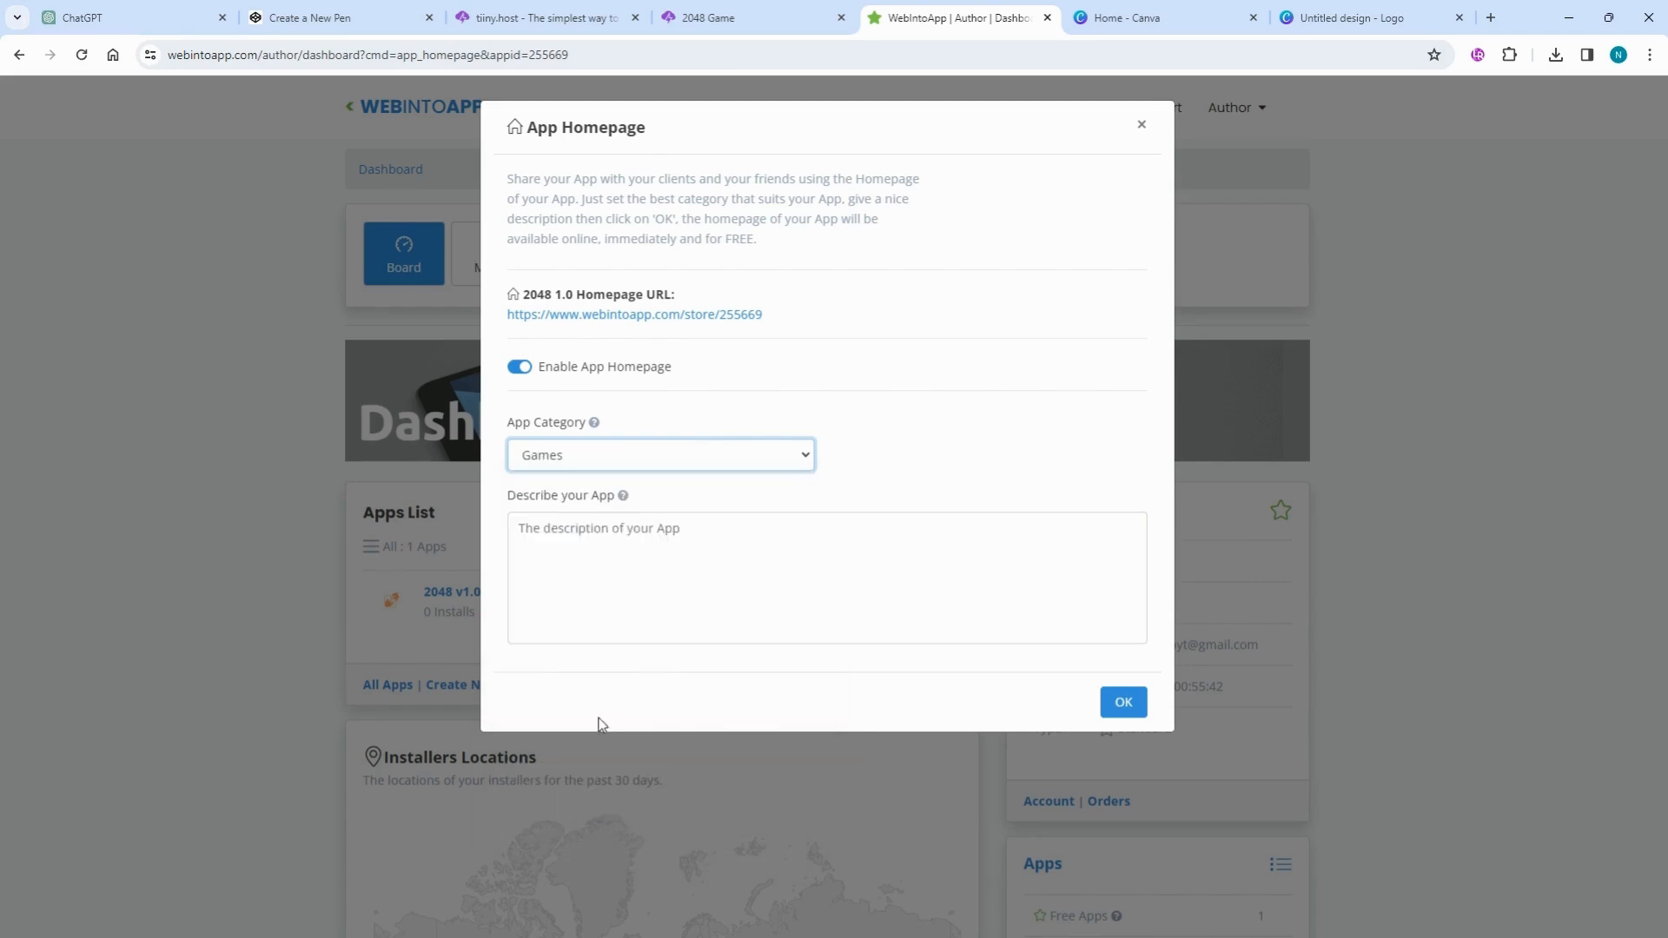
- Describe the app as "2048 Game" on its homepage settings and save the homepage
{"action": "left_click", "coordinate": [699, 569]}
{"action": "type", "text": "2048"}
{"action": "key", "text": "Caps_Lock"}
{"action": "type", "text": "G"}
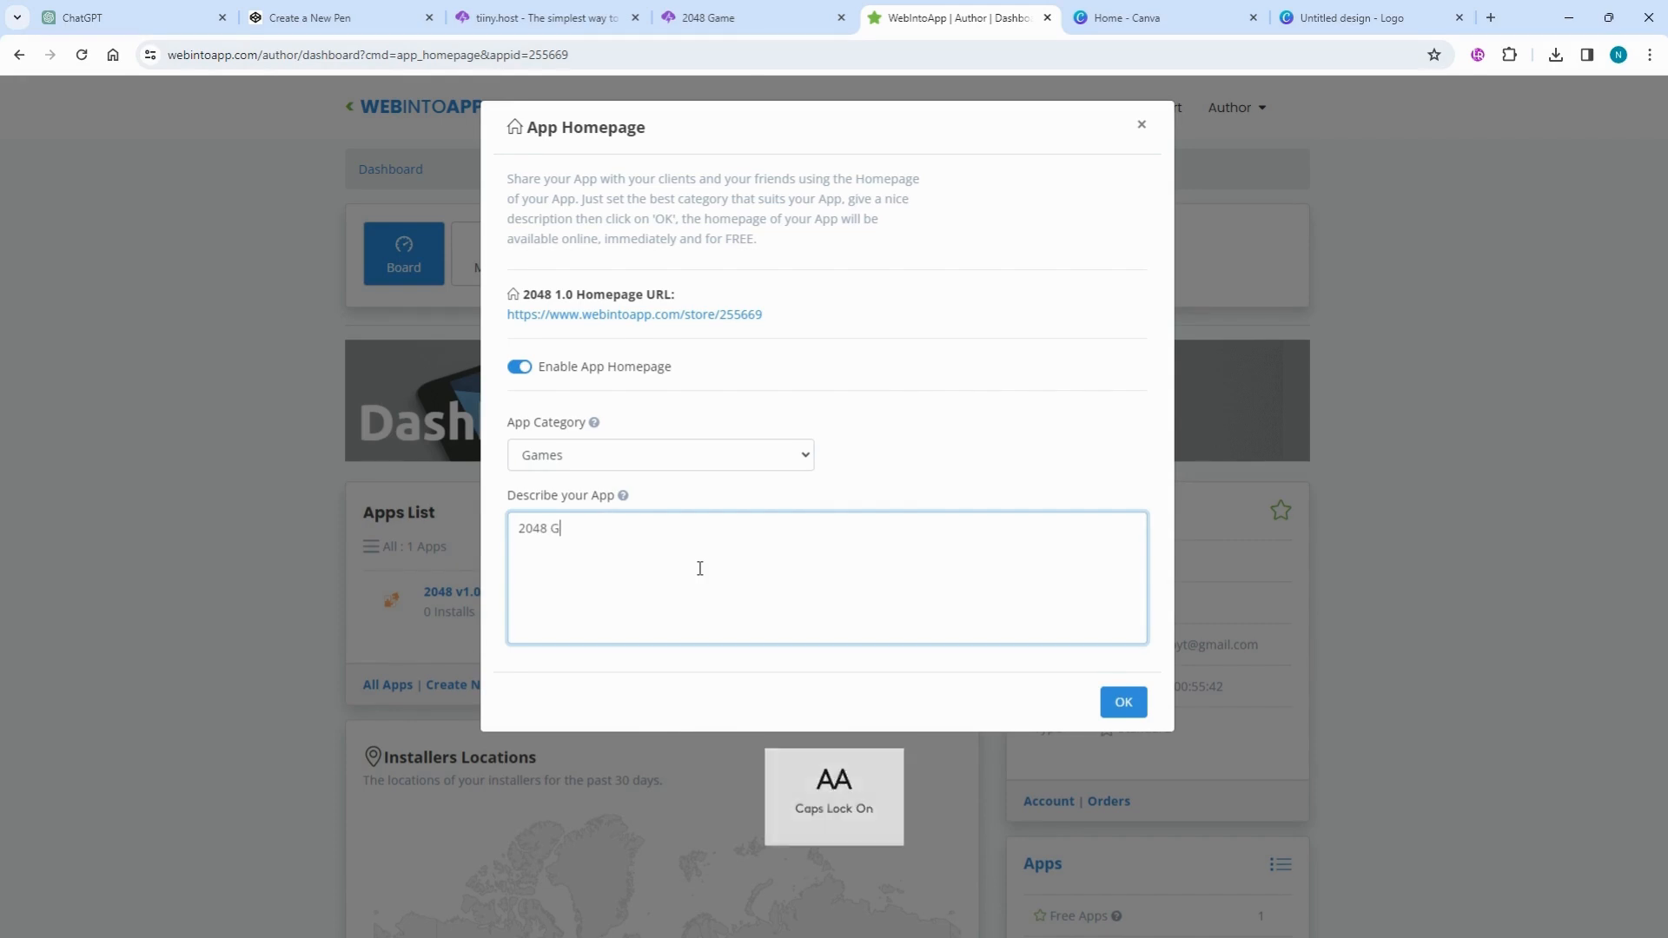
{"action": "key", "text": "Caps_Lock"}
{"action": "type", "text": "ame"}
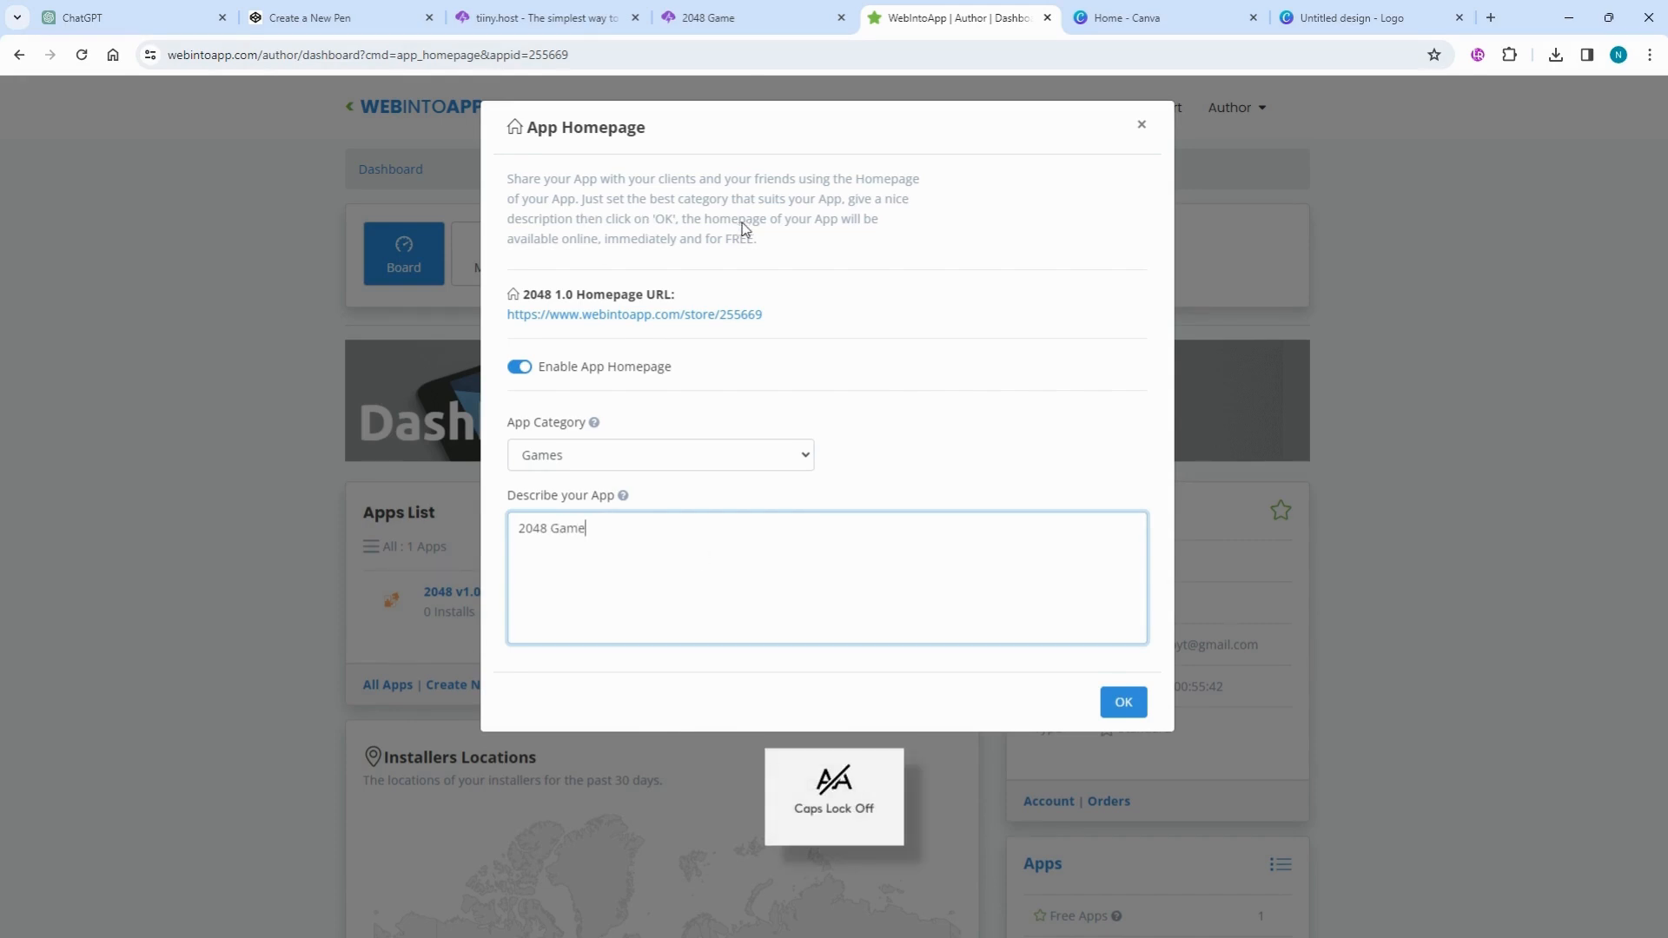
{"action": "left_click", "coordinate": [1121, 703]}
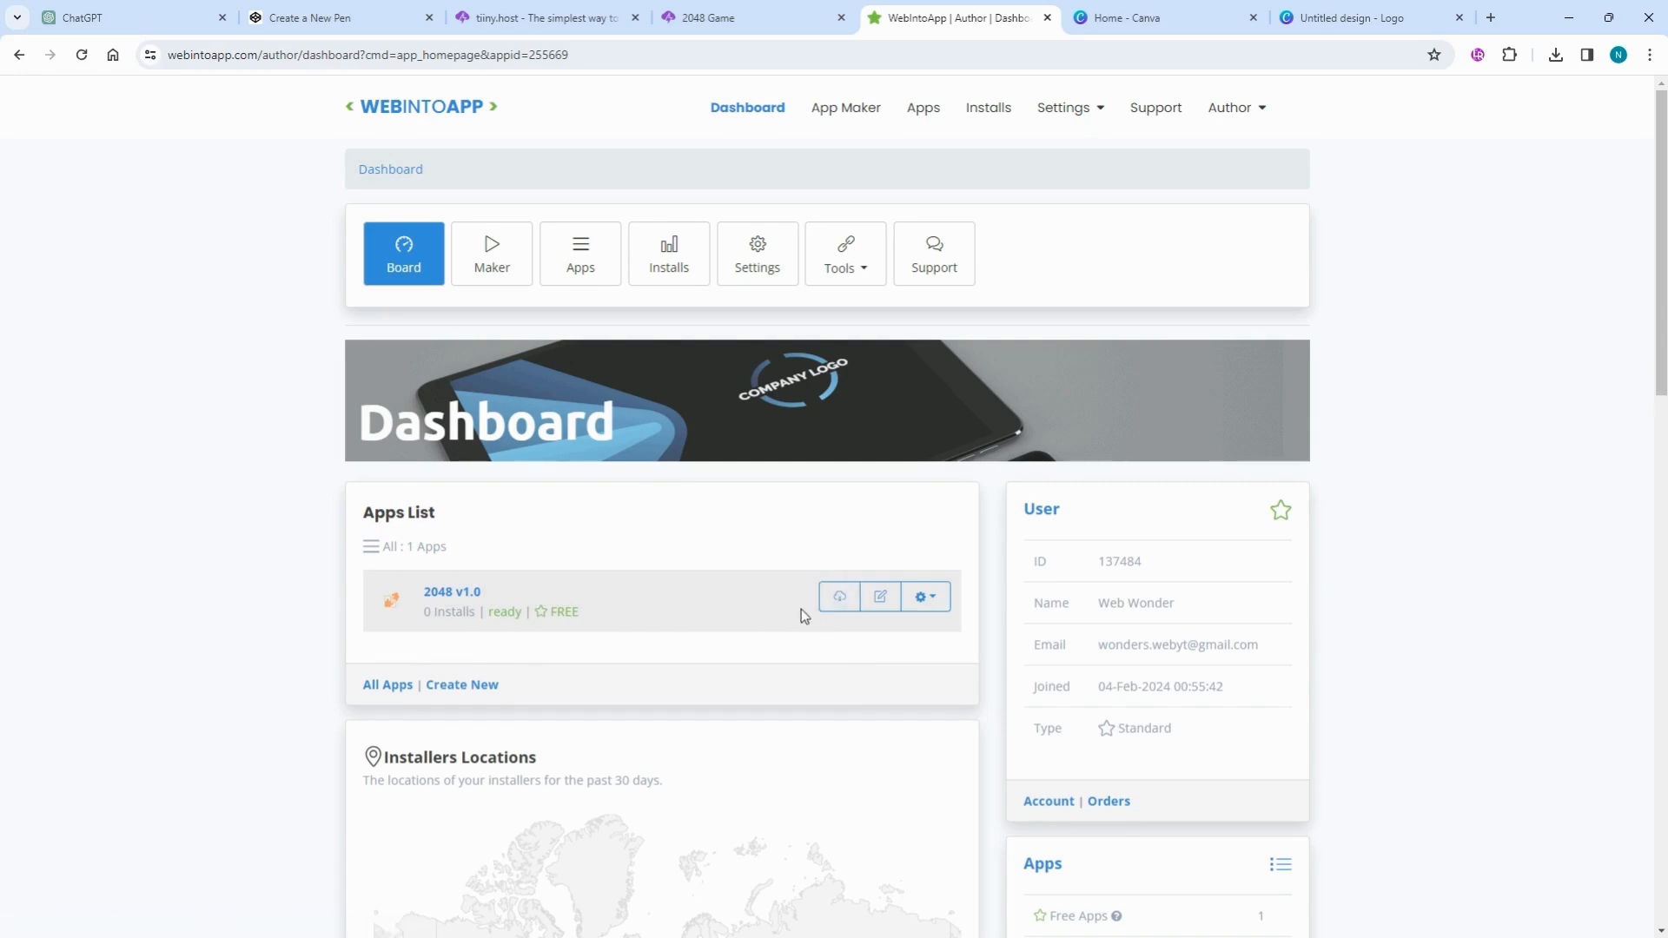
- Download the free Android version of the 2048 v1.0 app and open the downloaded 2048 1.0.zip
{"action": "left_click", "coordinate": [838, 606]}
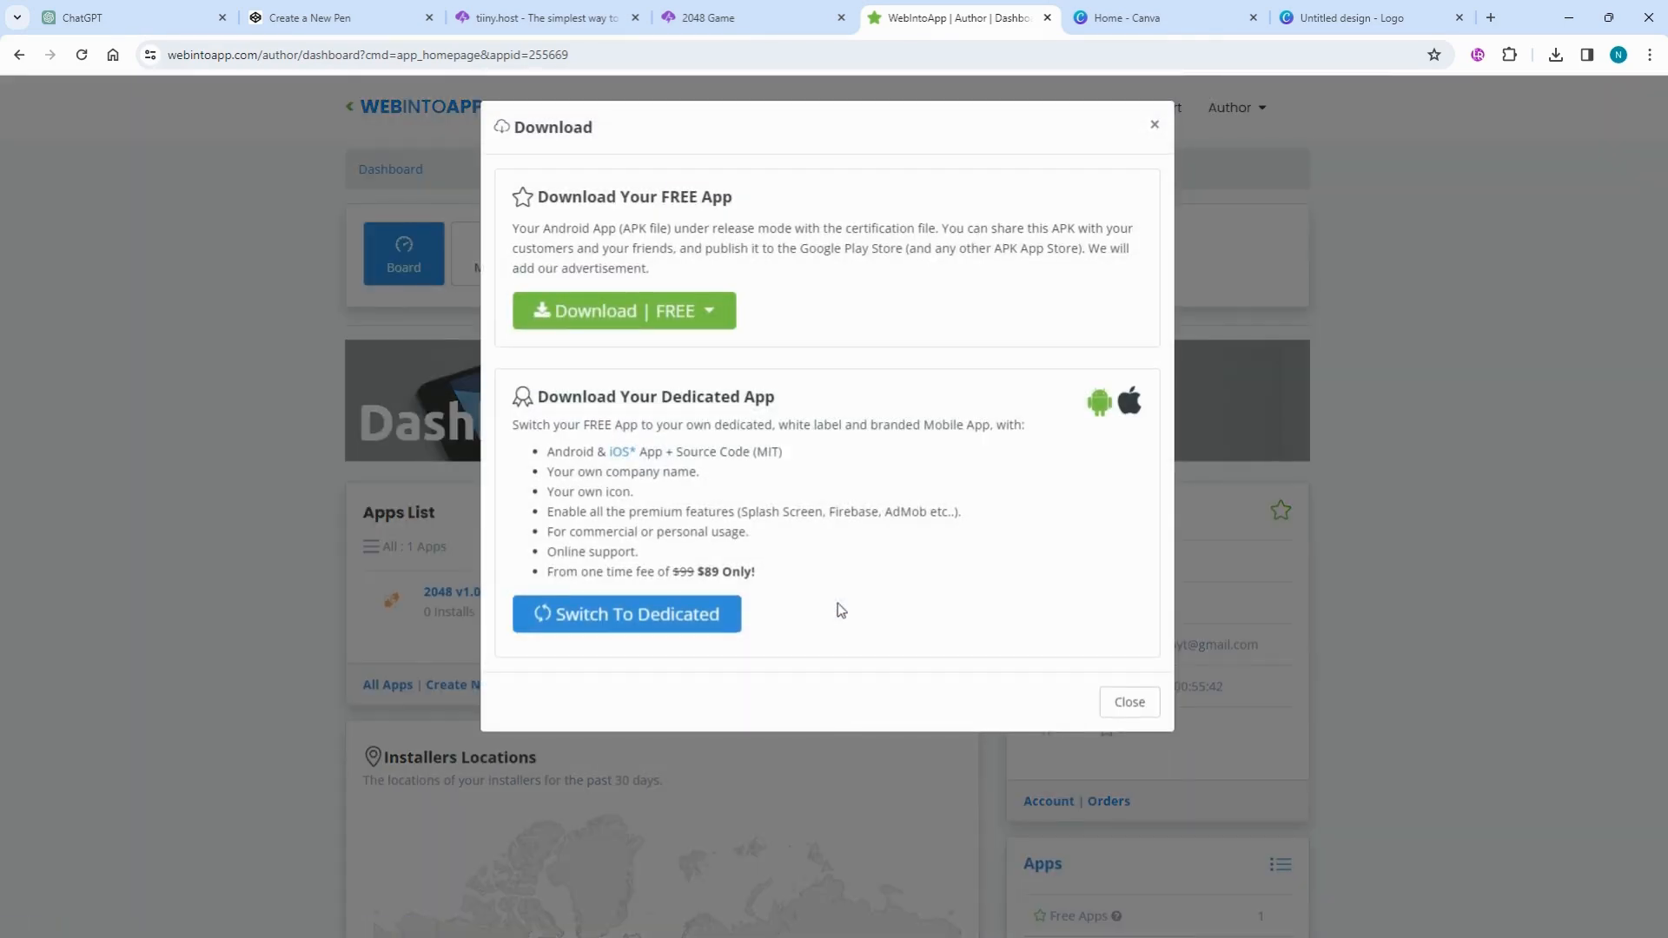
{"action": "left_click", "coordinate": [581, 314]}
{"action": "left_click", "coordinate": [633, 353]}
{"action": "left_click", "coordinate": [1555, 57]}
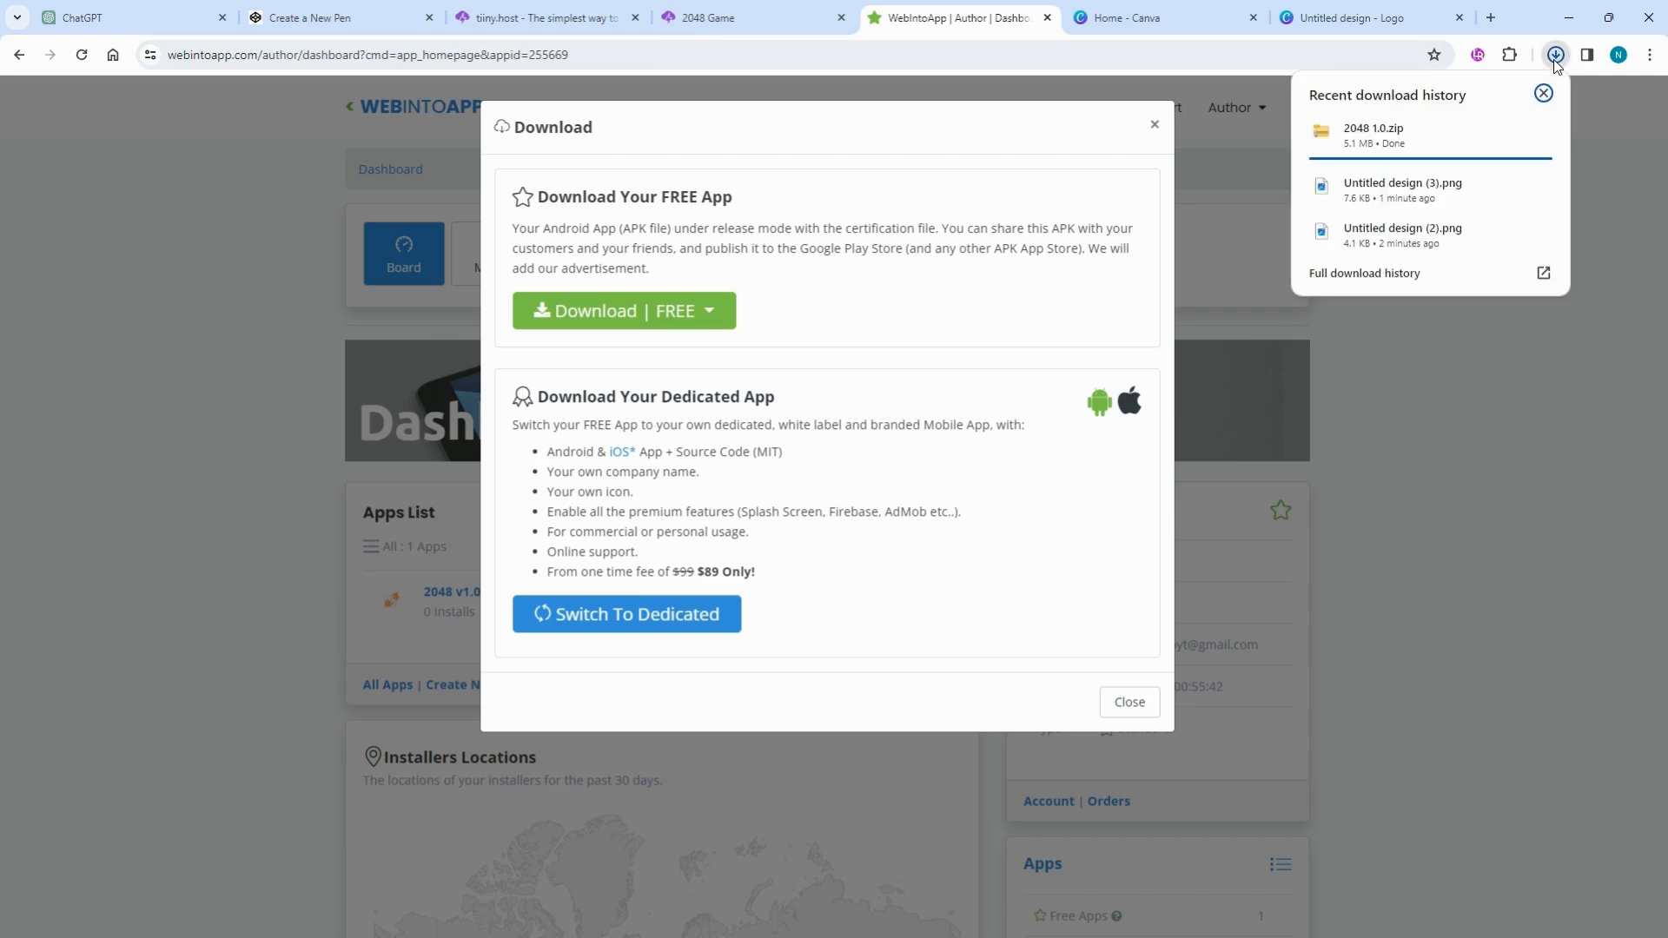
{"action": "left_click", "coordinate": [1385, 139]}
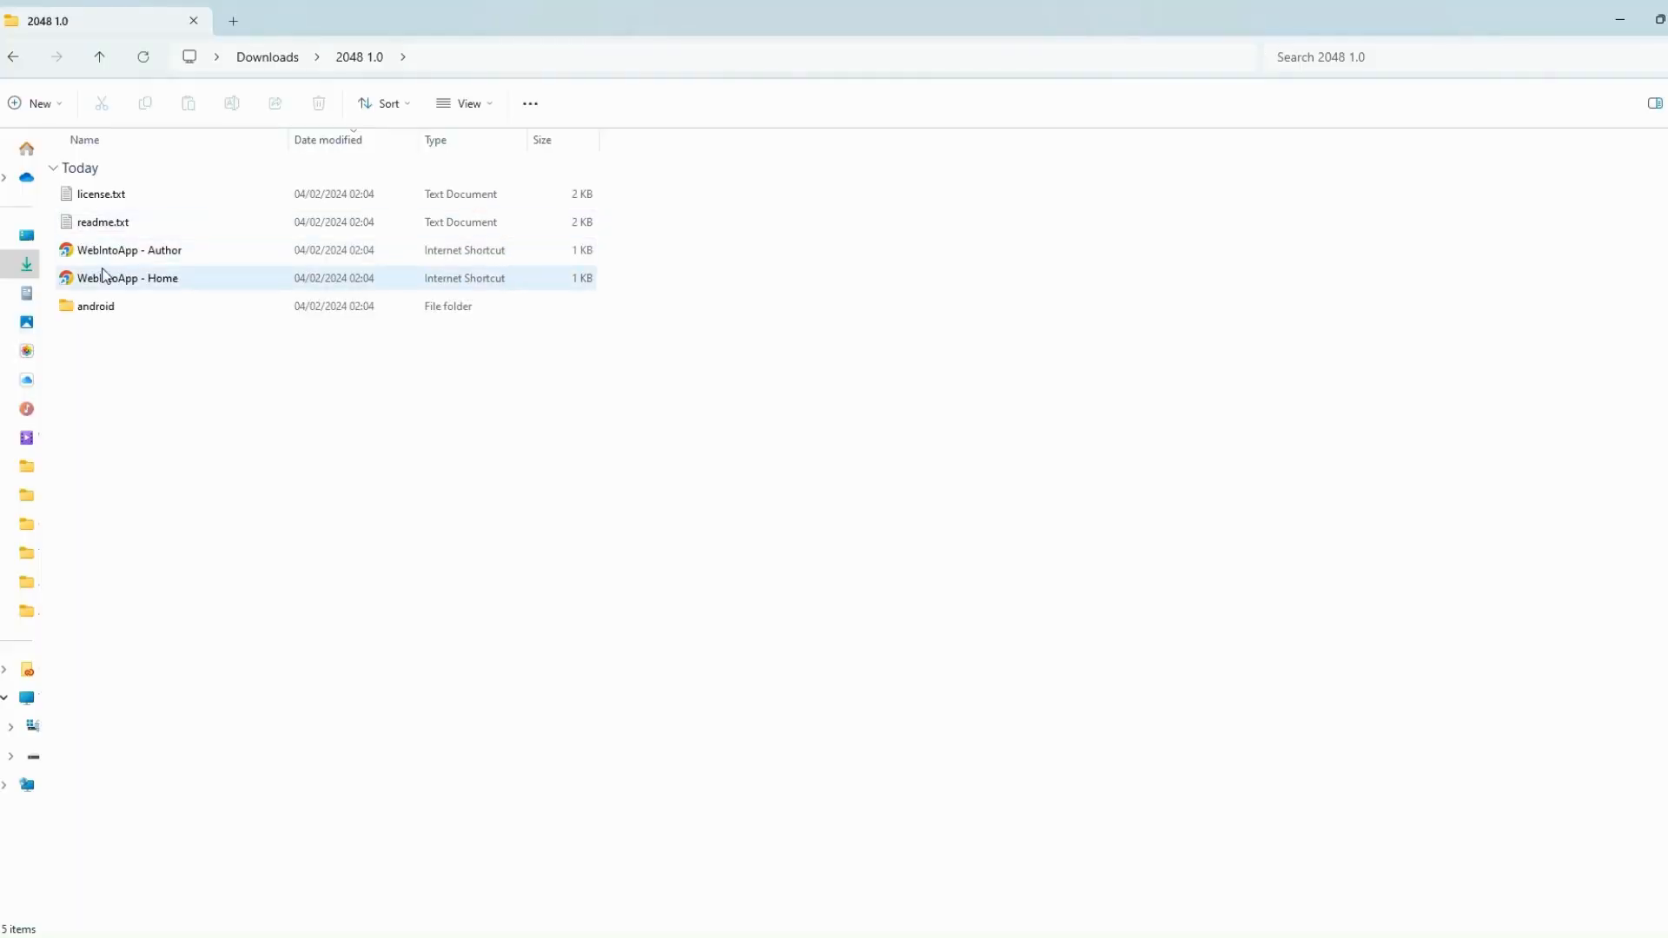
- Open the android folder of the 2048 1.0 package and upload app-release.apk to My Drive in Google Drive
{"action": "double_click", "coordinate": [112, 315]}
{"action": "left_click", "coordinate": [152, 232]}
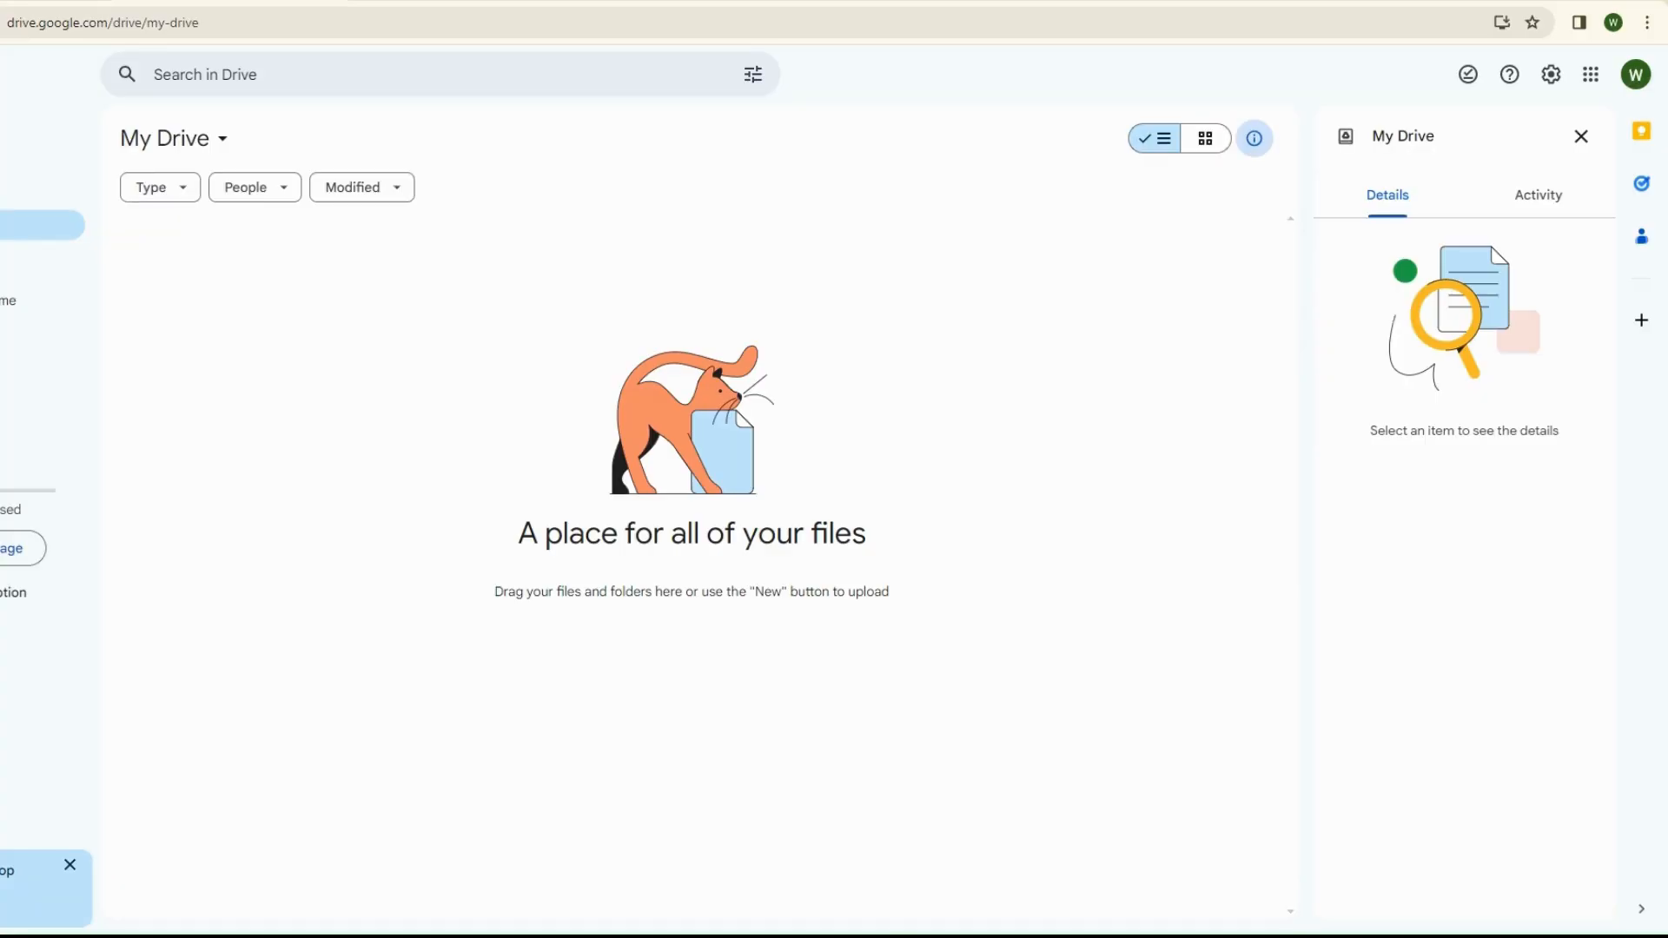
{"action": "left_click_drag", "start_coordinate": [310, 342], "coordinate": [309, 343]}
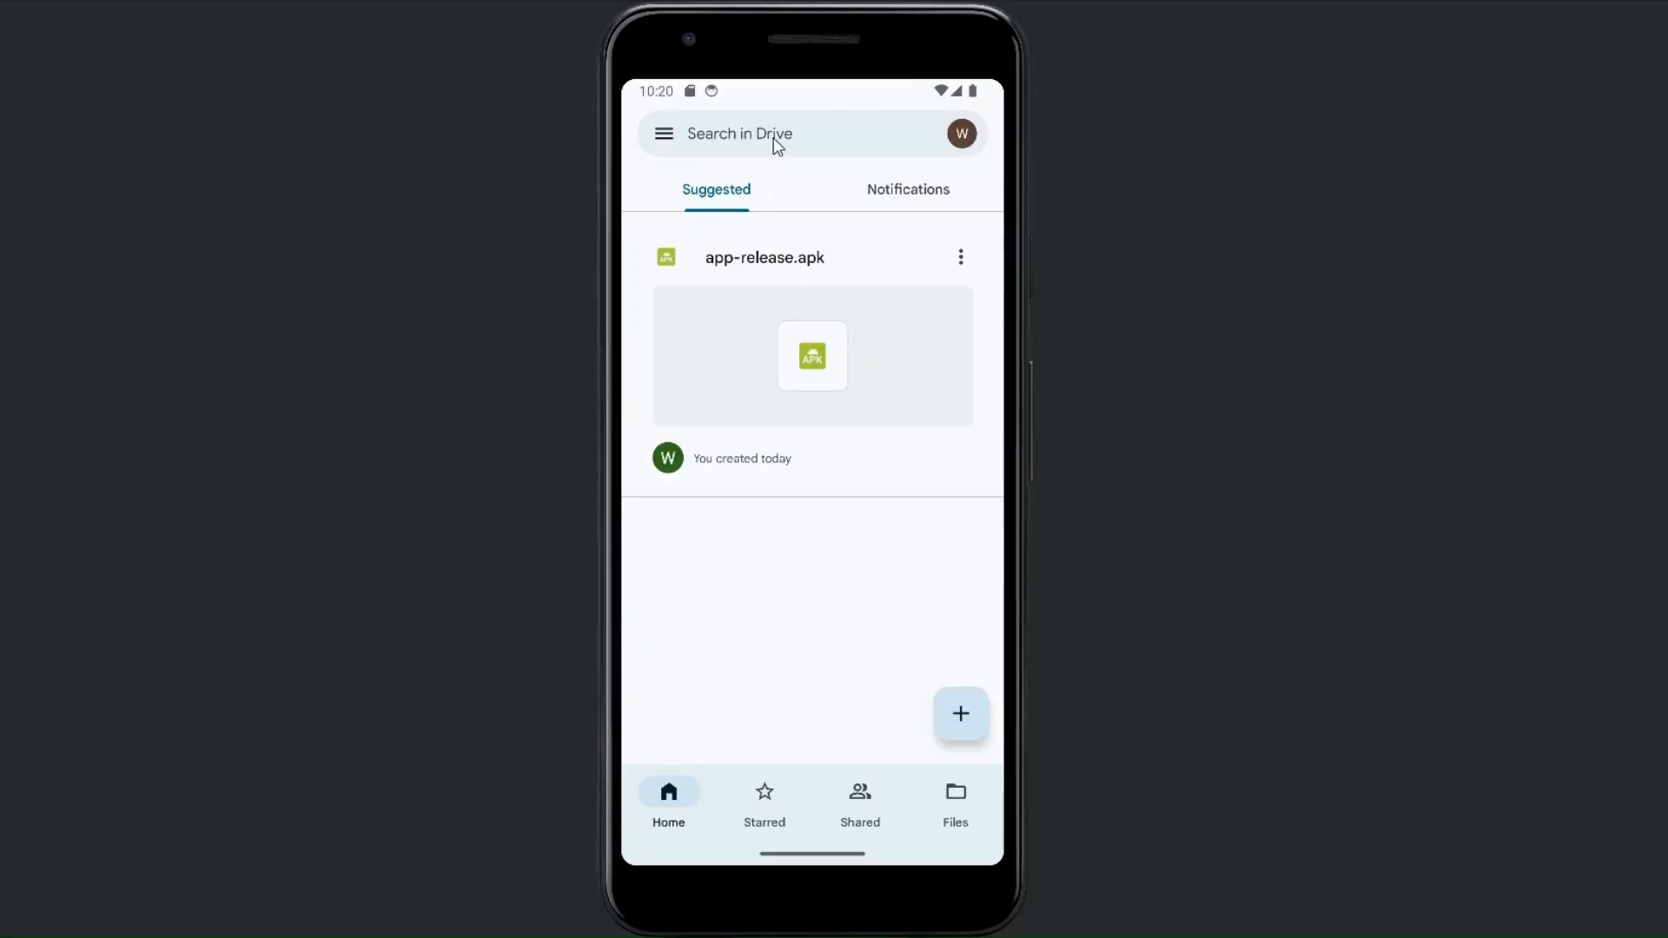
- Open app-release.apk from Drive on the Android phone, allow unknown app installs from Drive, and install 2048
{"action": "left_click", "coordinate": [832, 372]}
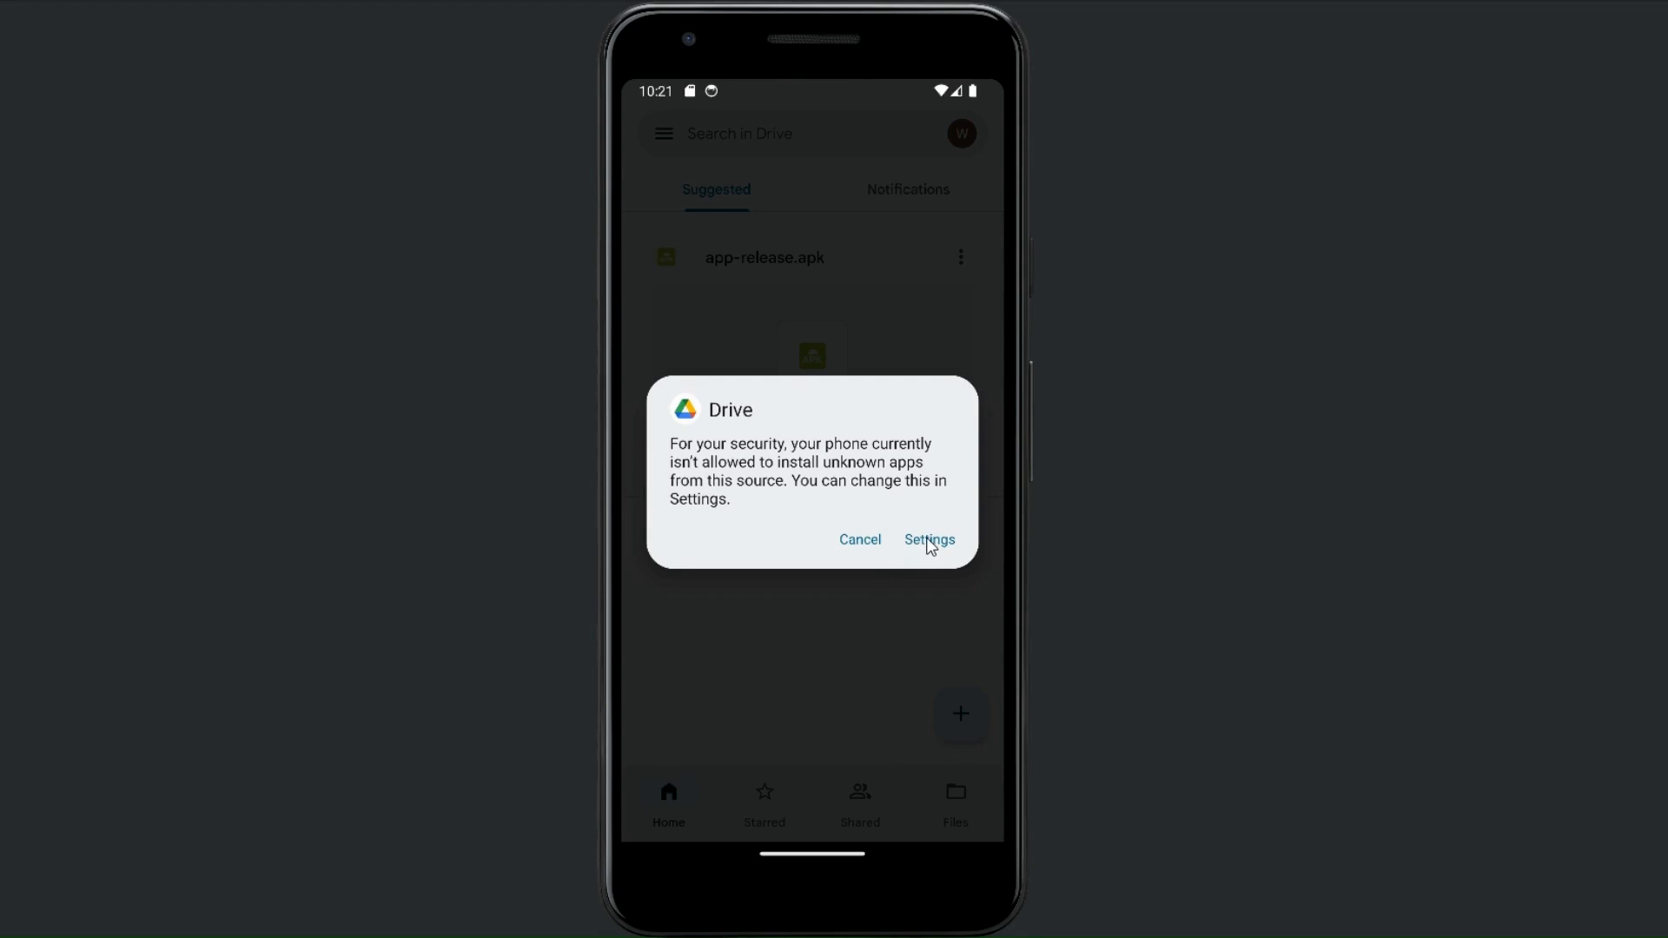
{"action": "left_click", "coordinate": [926, 539]}
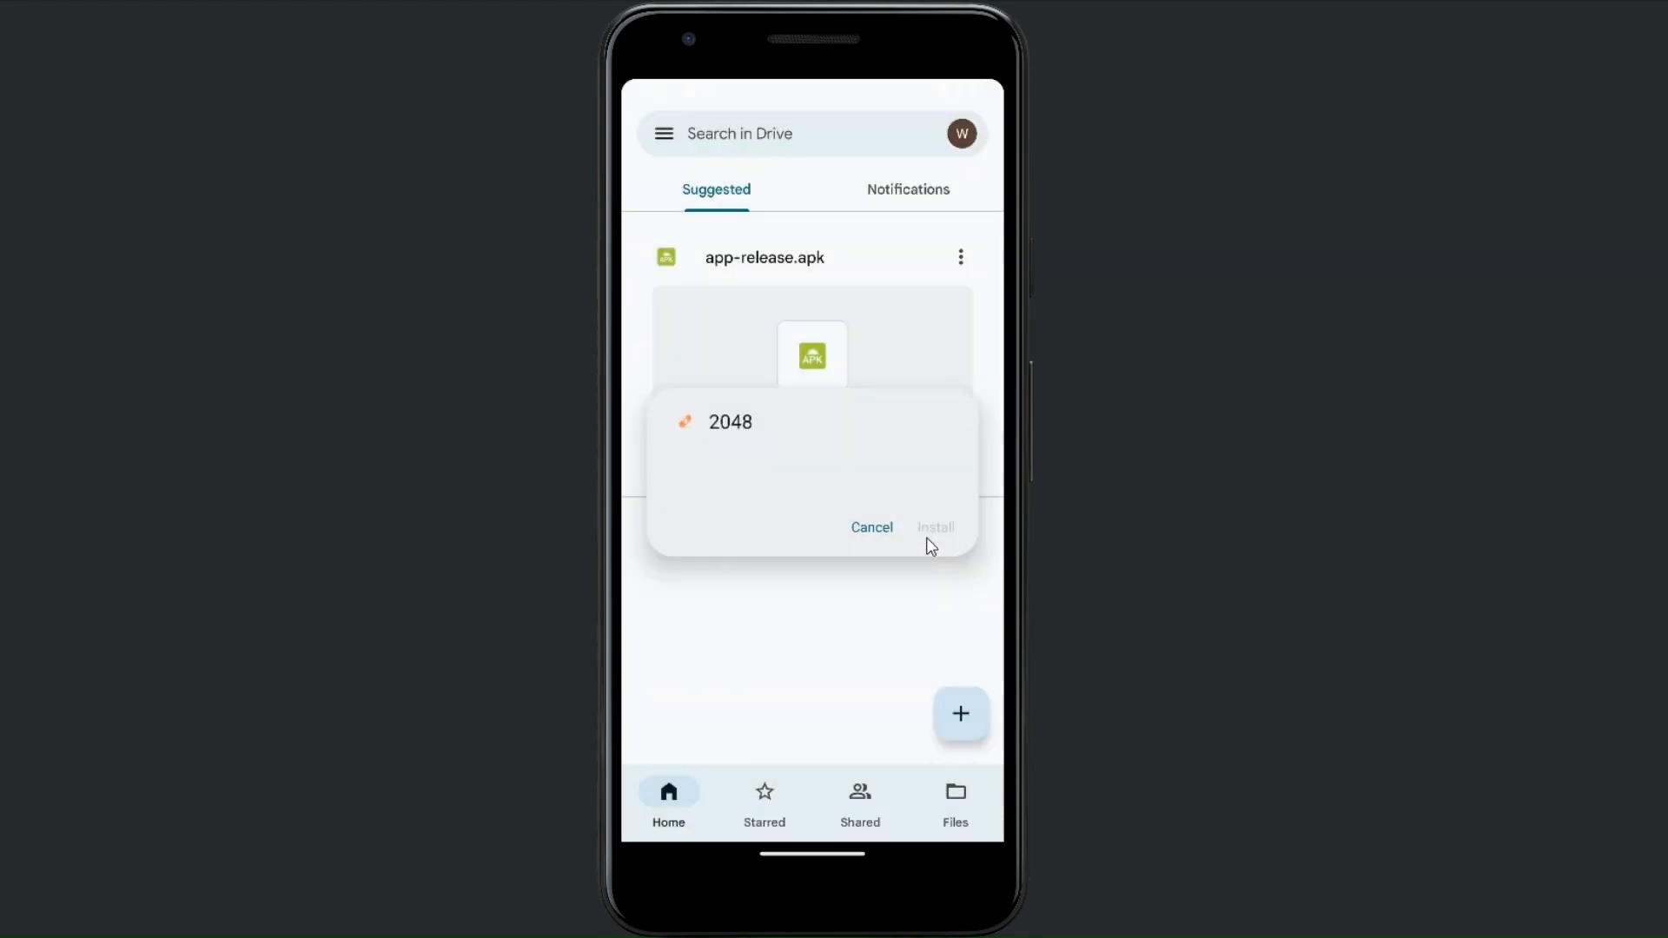
{"action": "left_click", "coordinate": [969, 457]}
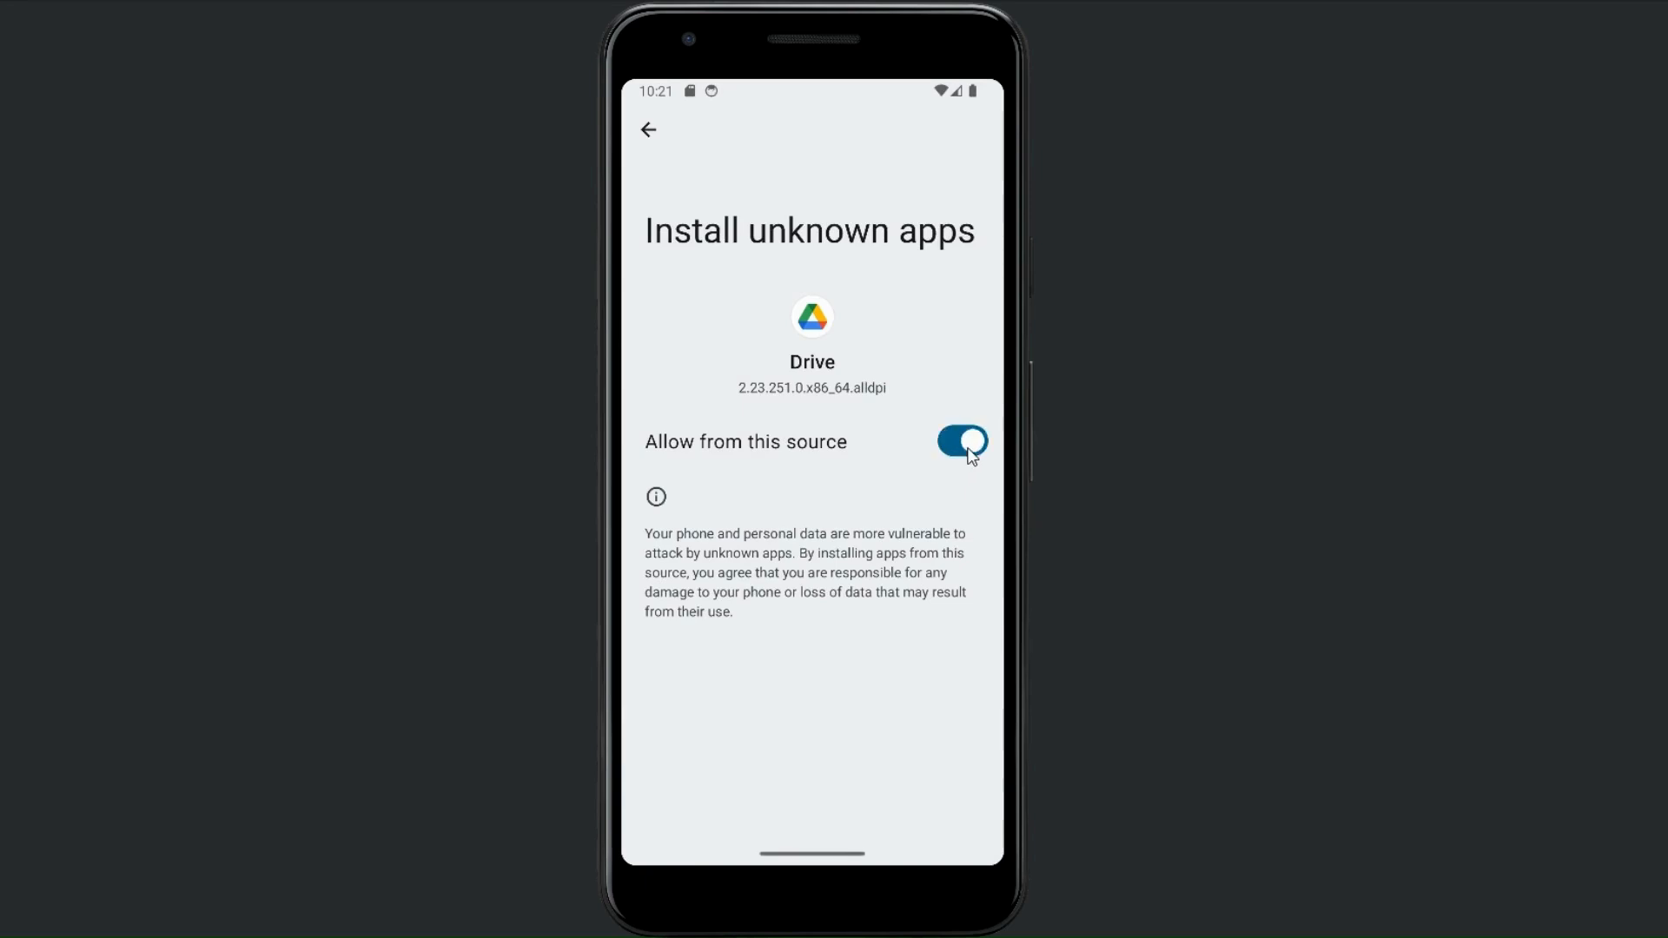
{"action": "left_click", "coordinate": [945, 528]}
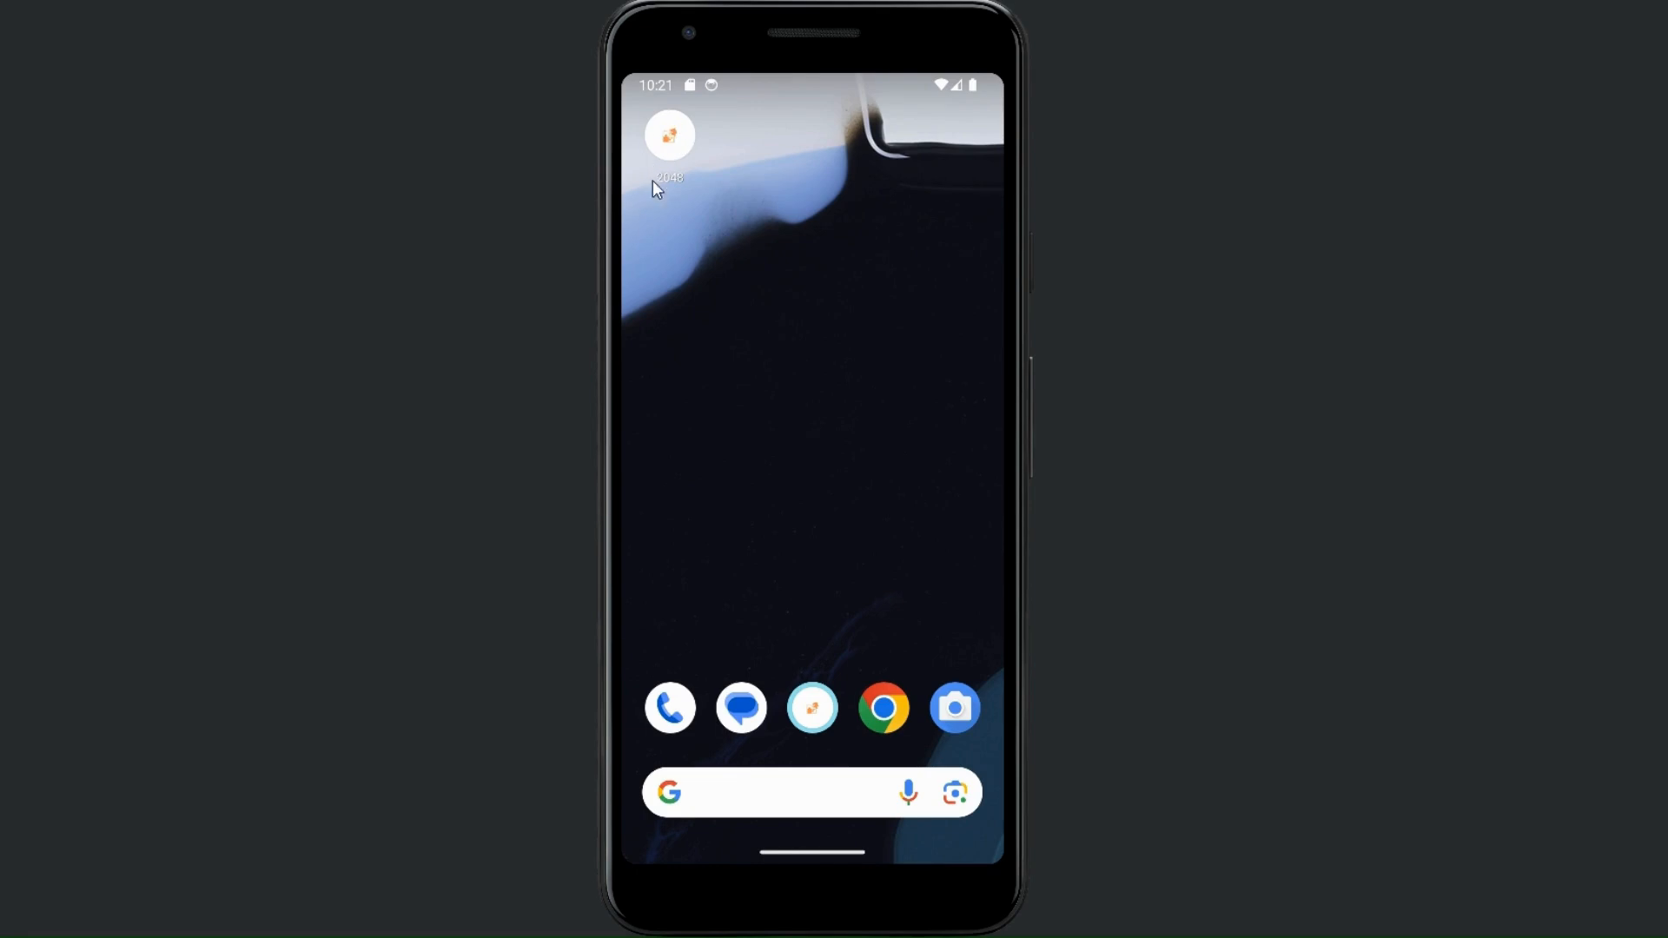
- Launch the installed 2048 app from the phone's home screen and test the game with several tile swipes
{"action": "left_click", "coordinate": [669, 135]}
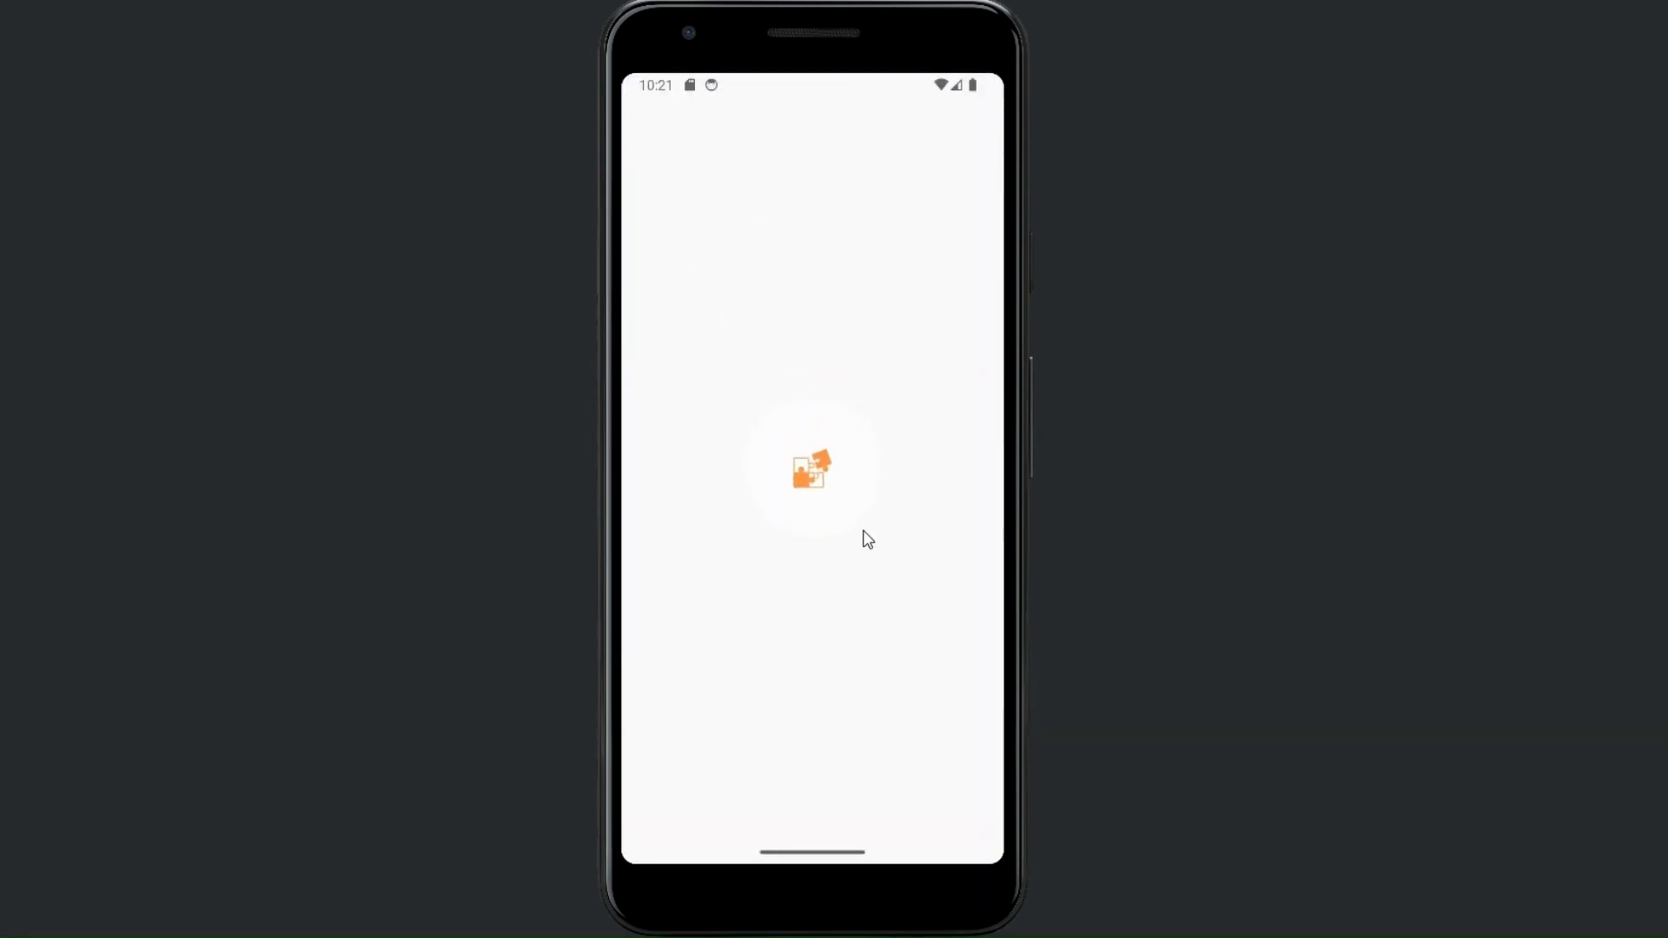
{"action": "left_click_drag", "start_coordinate": [859, 532], "coordinate": [849, 50]}
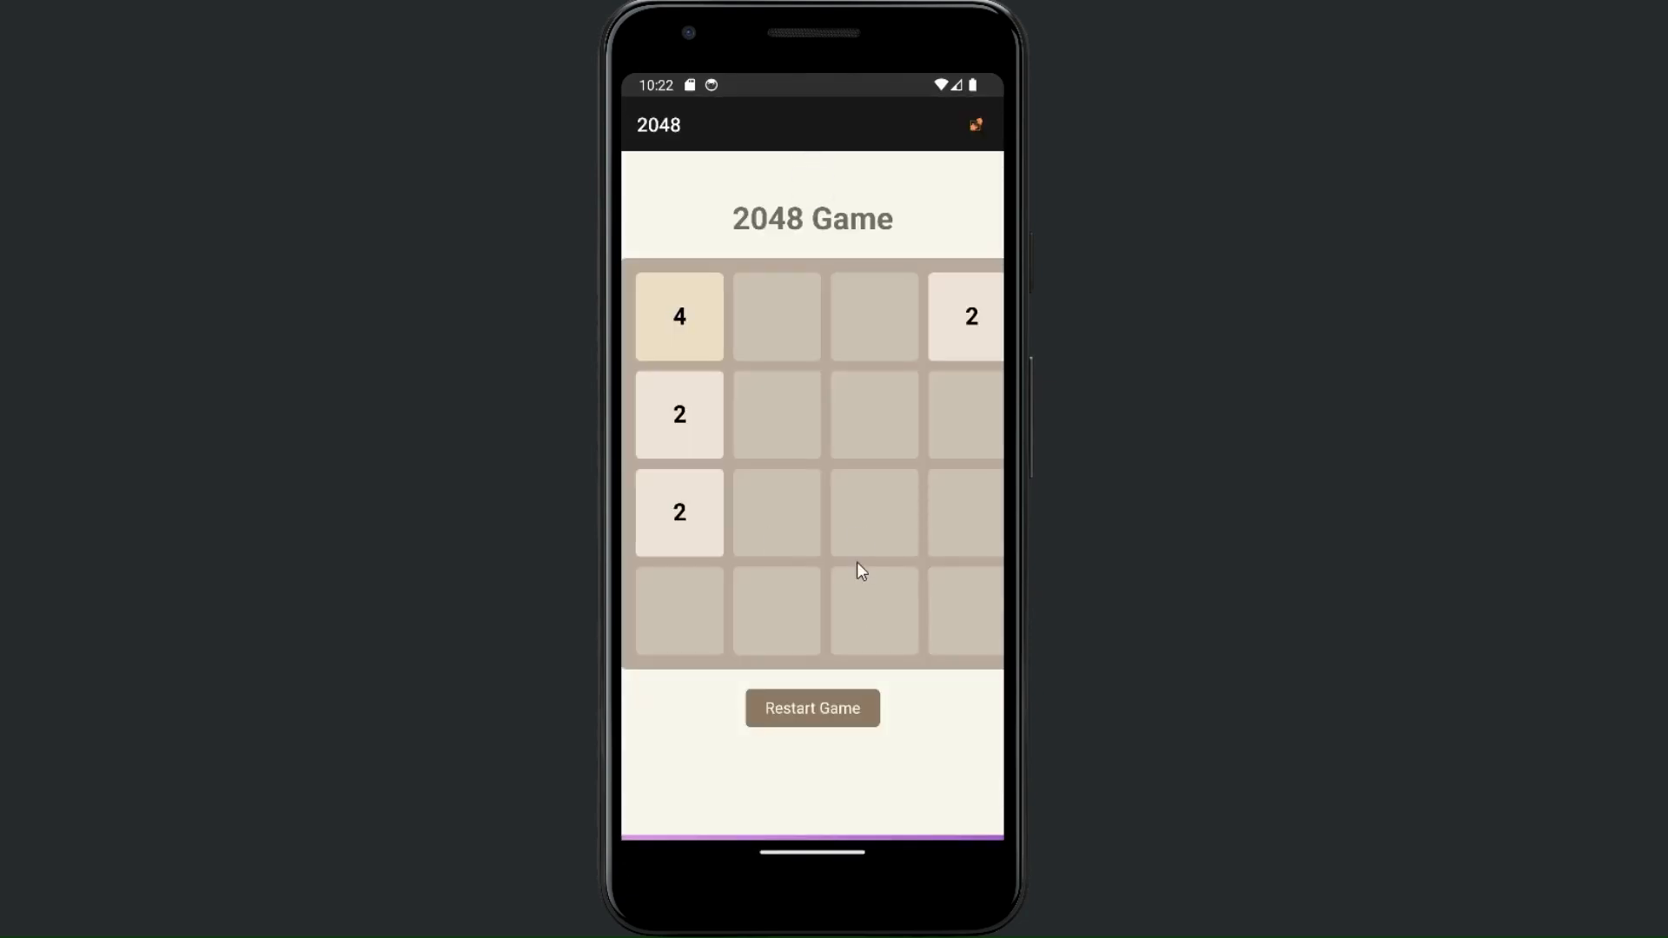
{"action": "left_click_drag", "start_coordinate": [890, 556], "coordinate": [690, 417]}
{"action": "left_click_drag", "start_coordinate": [889, 453], "coordinate": [747, 469]}
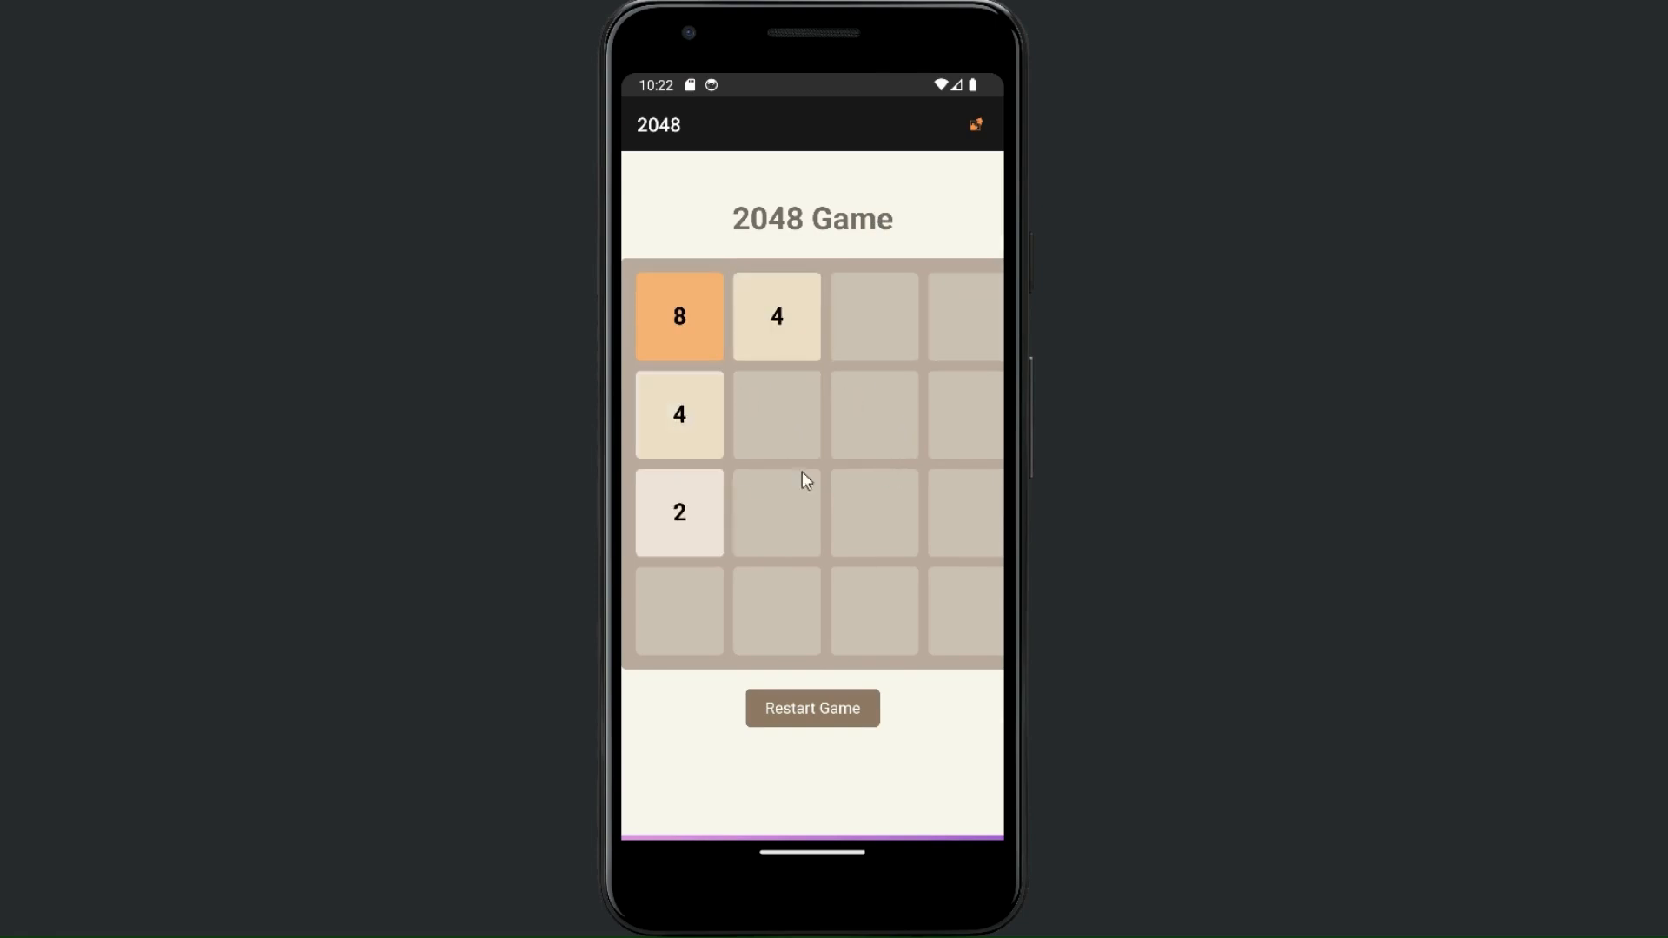
{"action": "left_click_drag", "start_coordinate": [1022, 434], "coordinate": [936, 393]}
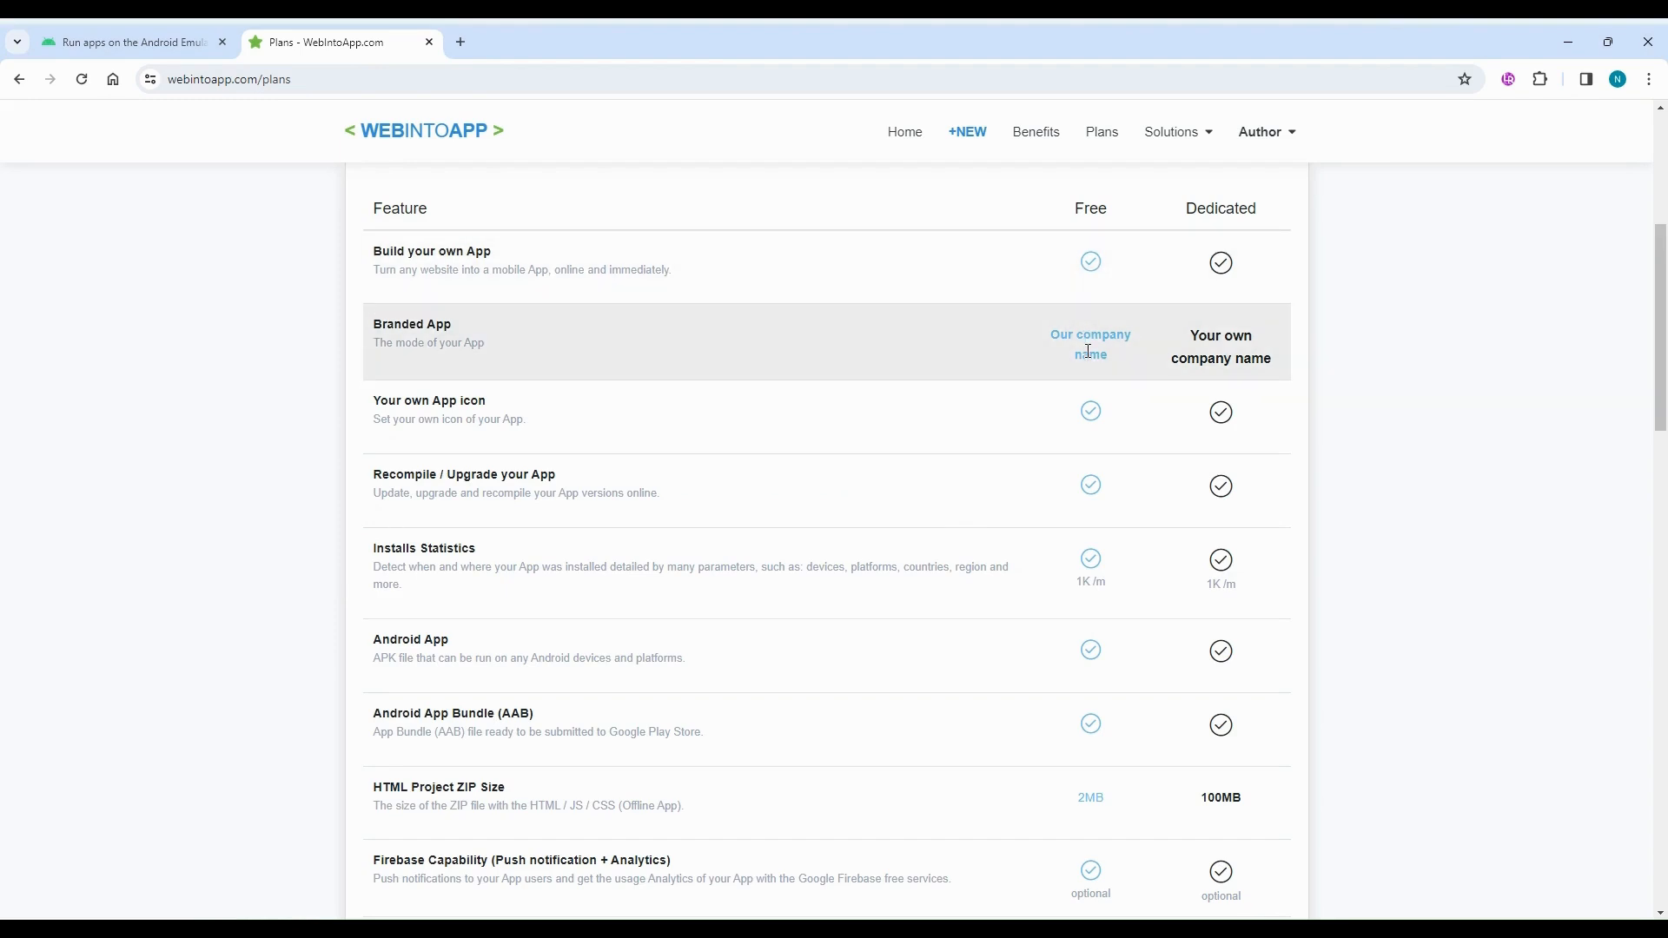
- Compare the Free and Dedicated plan features, licences and prices on the WebIntoApp Plans page
{"action": "scroll", "coordinate": [1095, 695], "scroll_direction": "down", "scroll_amount": 2}
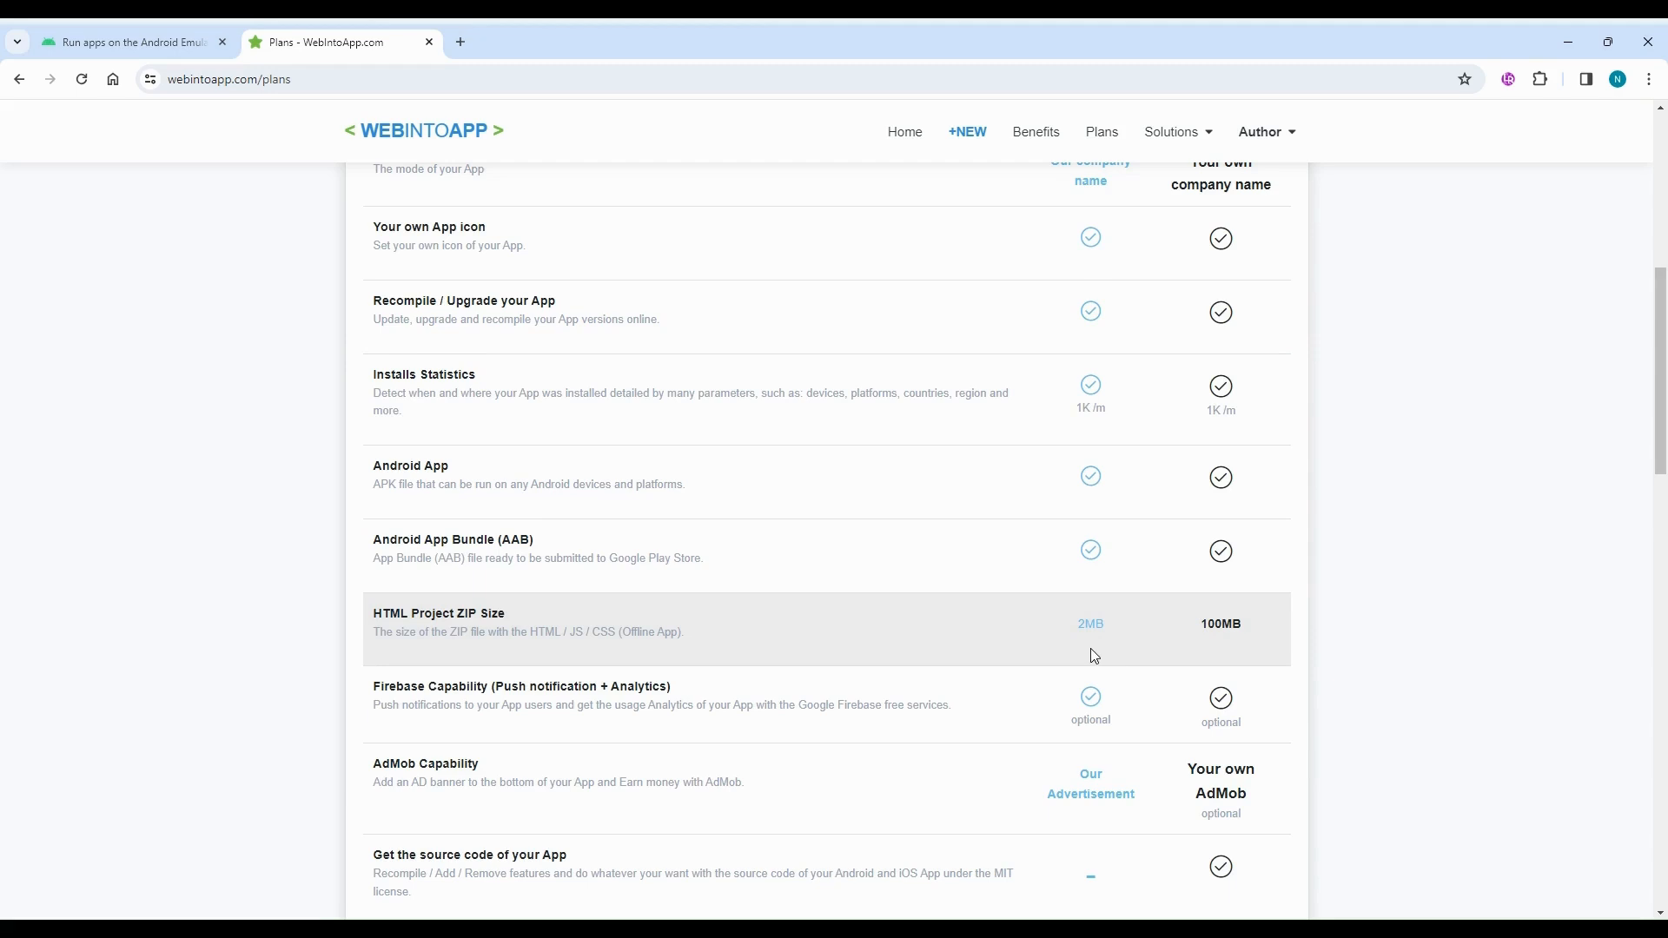
{"action": "scroll", "coordinate": [1086, 660], "scroll_direction": "down", "scroll_amount": 4}
{"action": "scroll", "coordinate": [1085, 678], "scroll_direction": "down", "scroll_amount": 3}
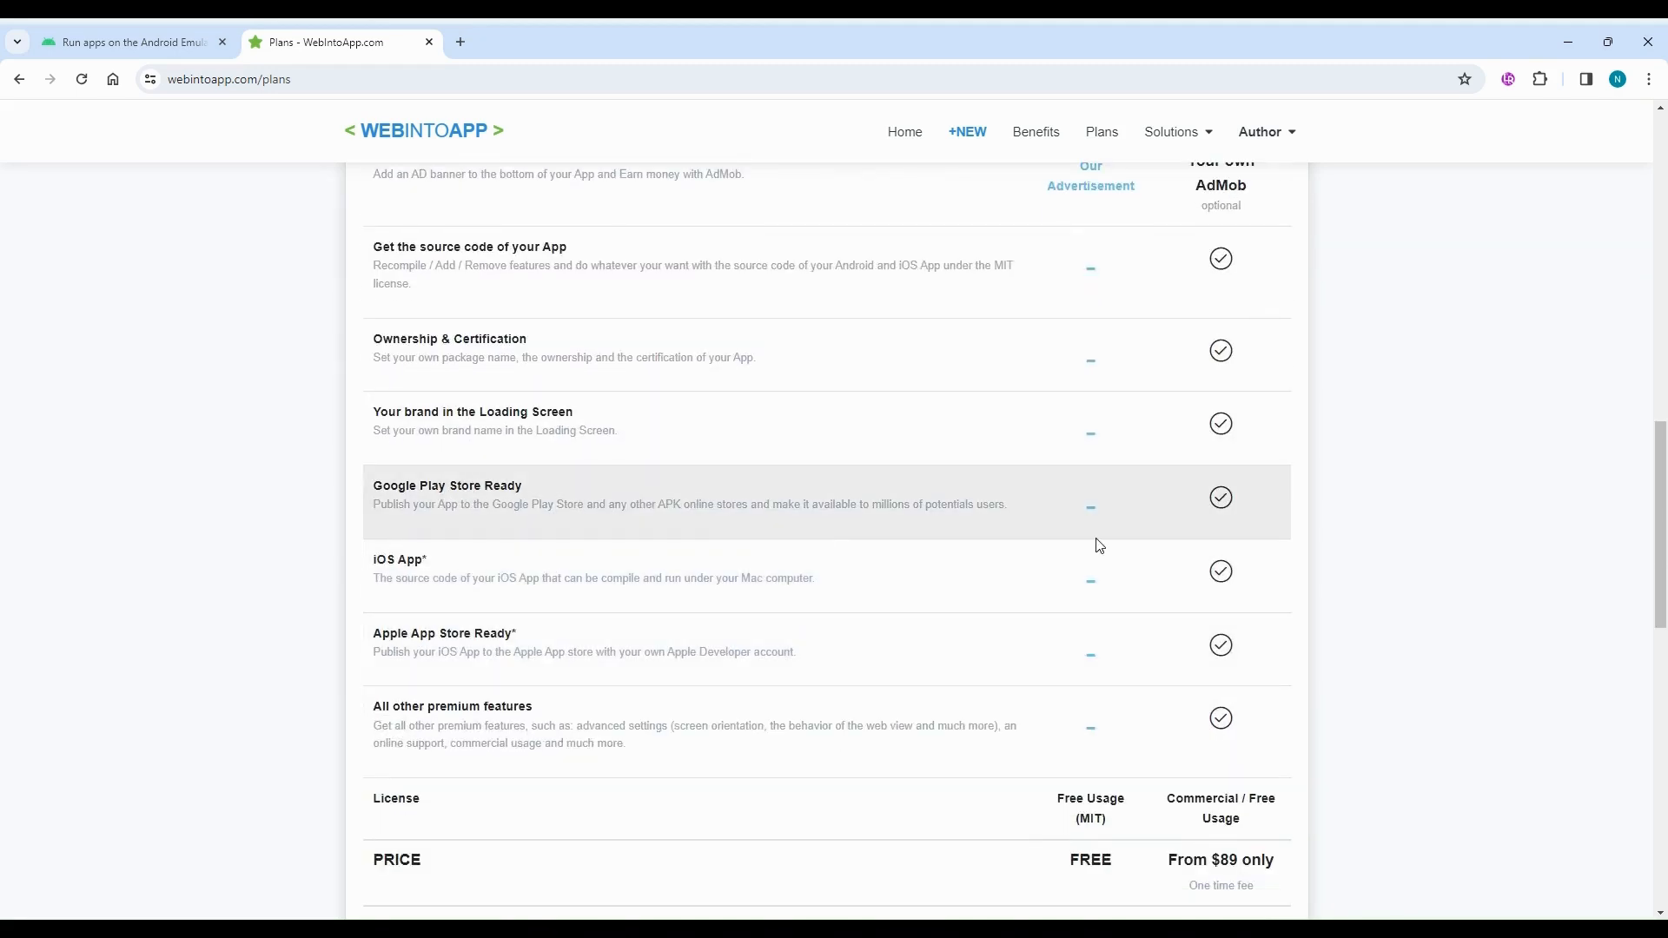
{"action": "scroll", "coordinate": [1220, 260], "scroll_direction": "up", "scroll_amount": 1}
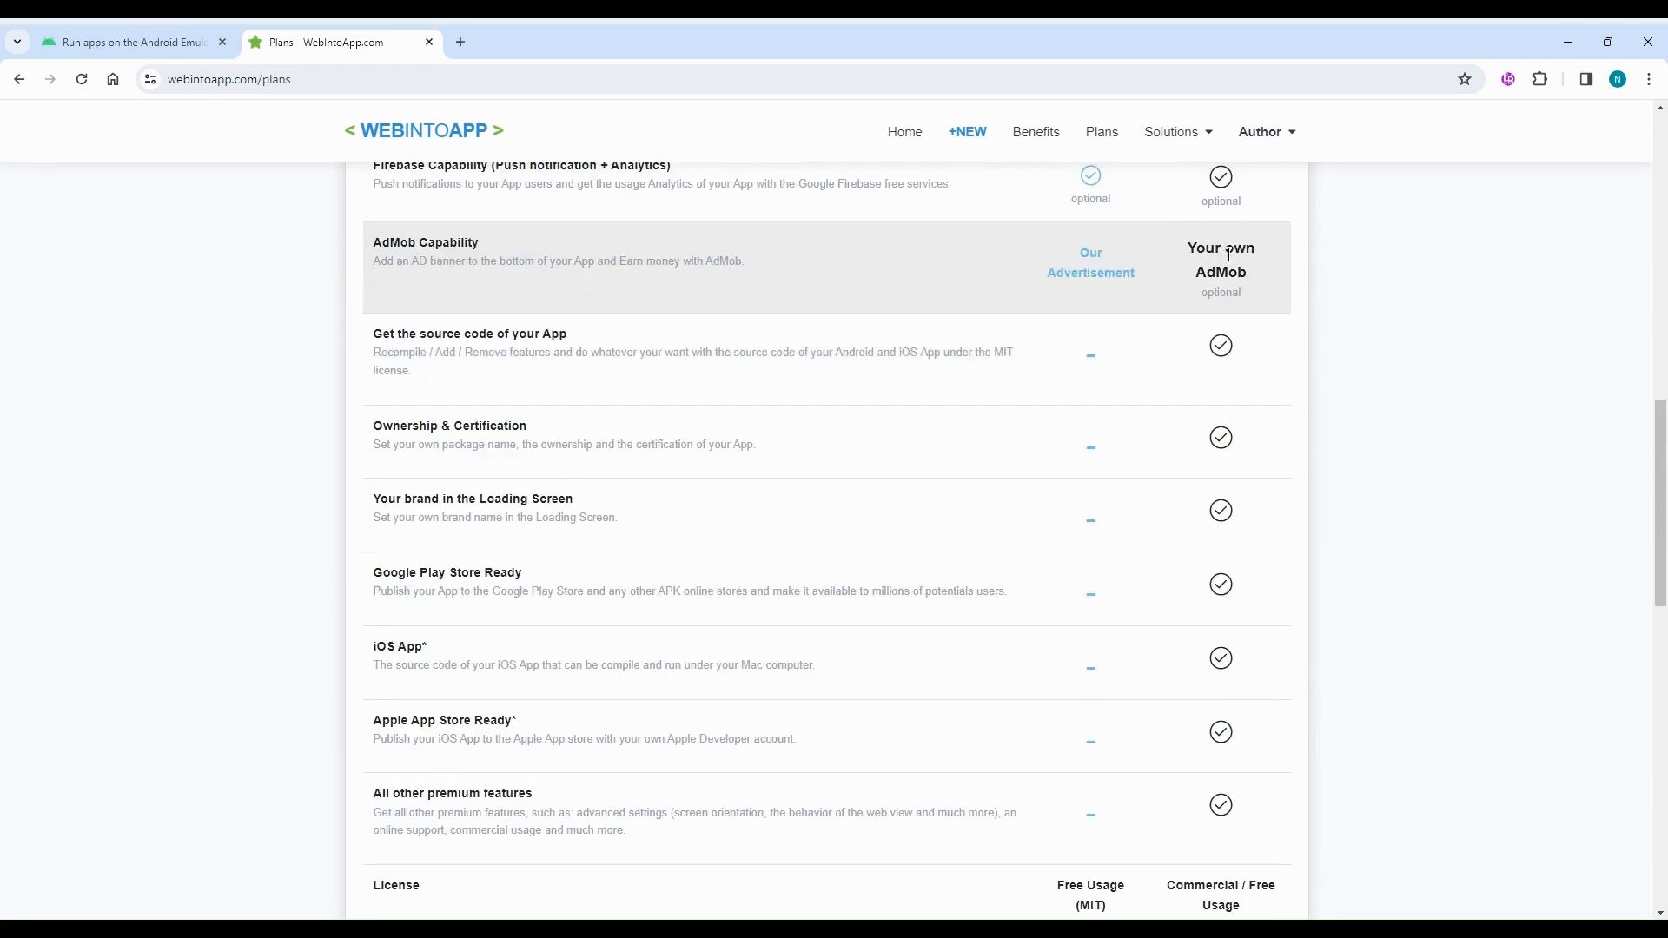
{"action": "scroll", "coordinate": [1231, 677], "scroll_direction": "down", "scroll_amount": 3}
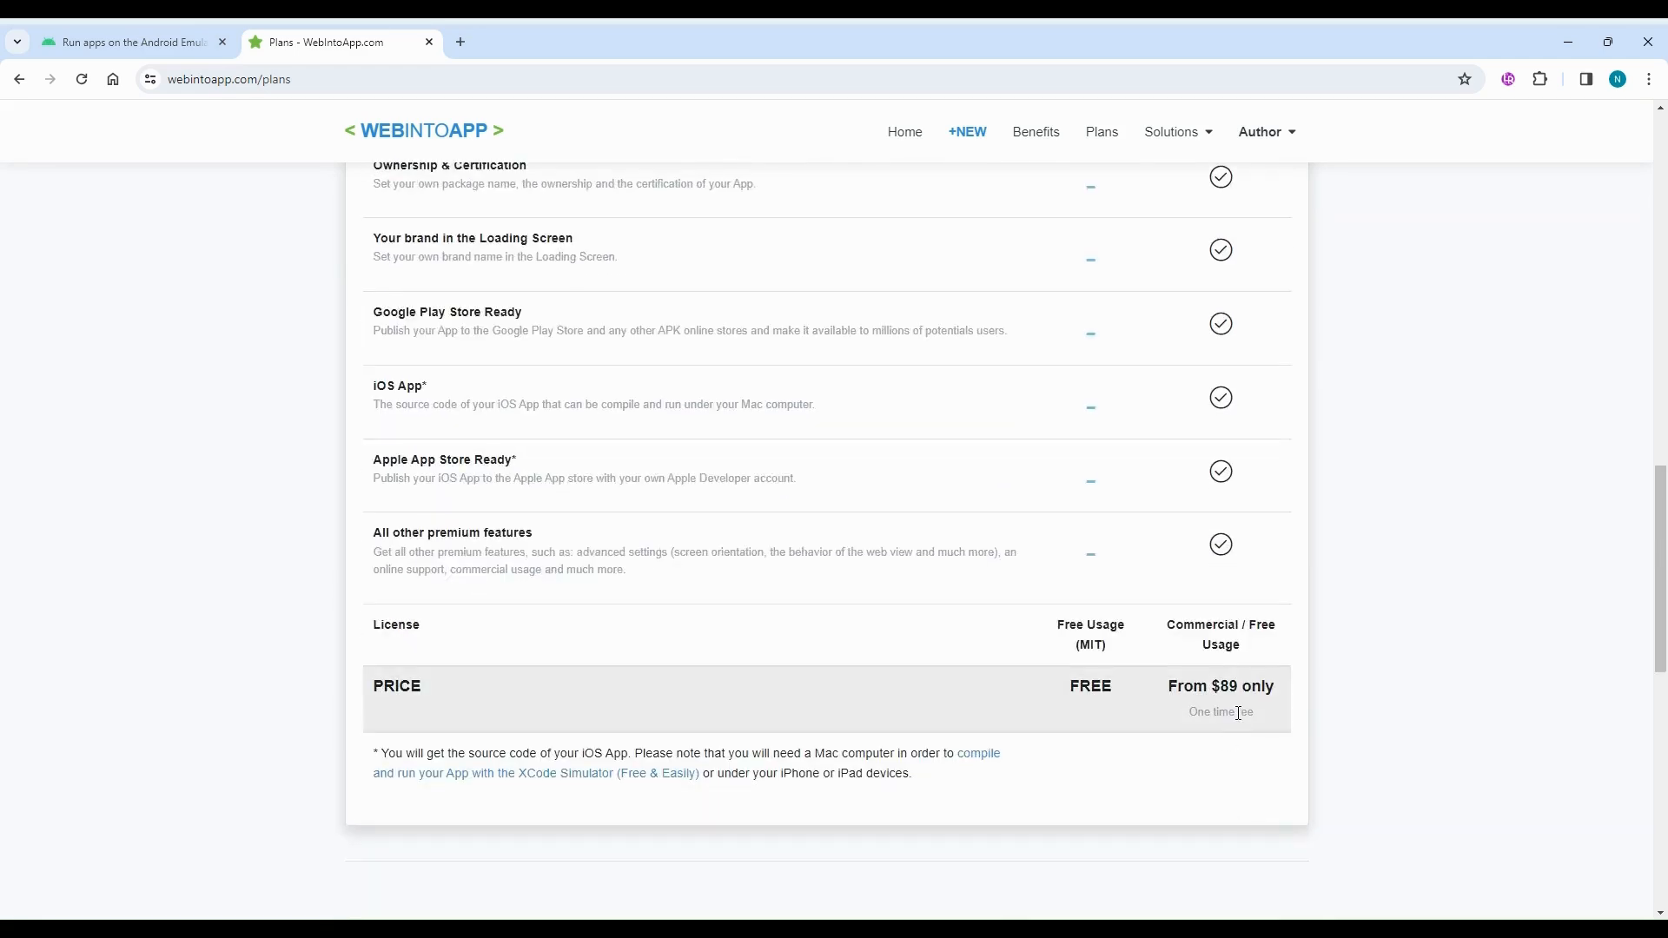